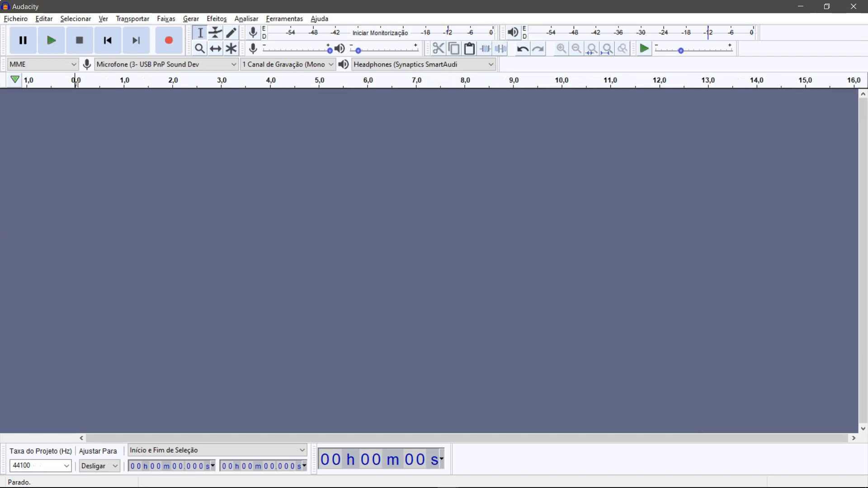
Step: Switch the recording device to Microphone (Synaptics SmartAudi) and set it back to Microfone (3- USB PnP Sound Dev)
{"action": "left_click", "coordinate": [235, 64]}
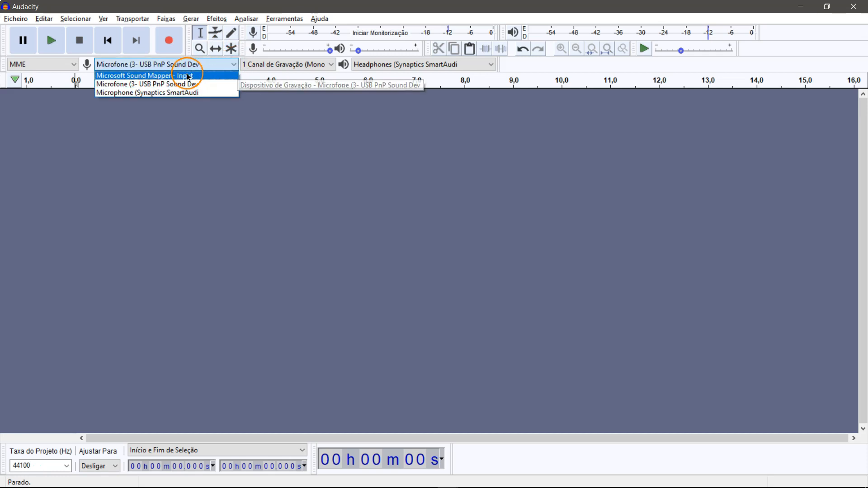
{"action": "left_click", "coordinate": [188, 93]}
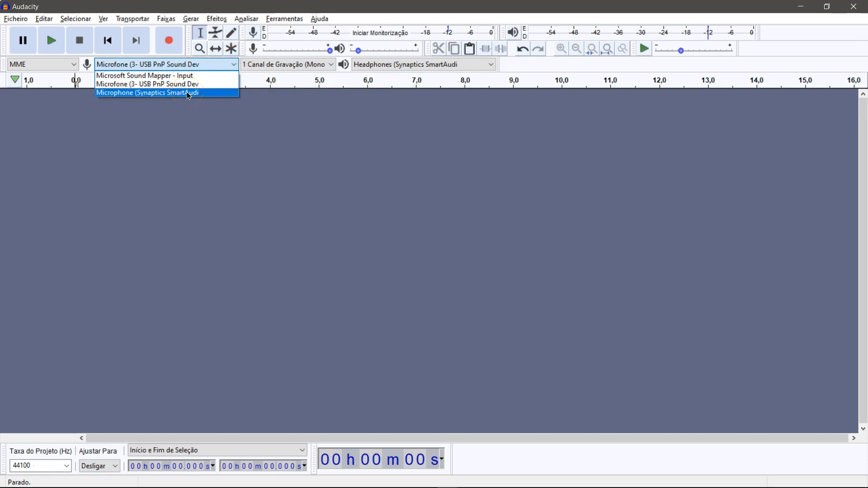
{"action": "left_click", "coordinate": [188, 86]}
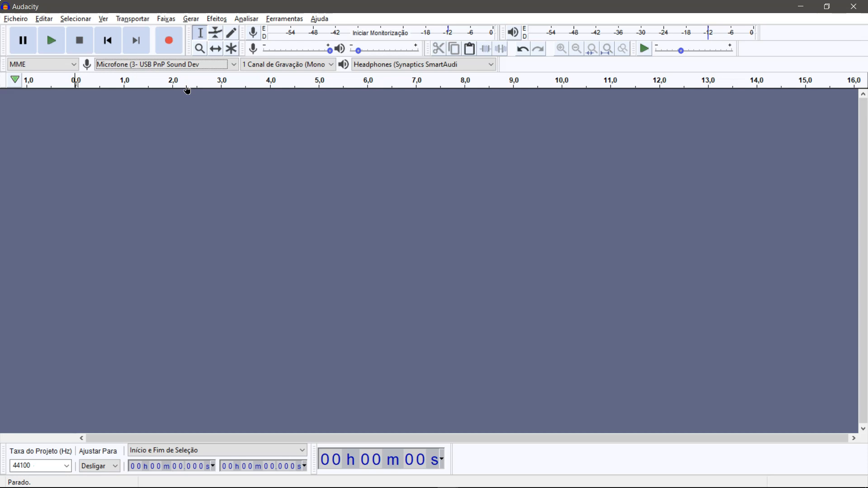
{"action": "left_click", "coordinate": [190, 65]}
{"action": "left_click", "coordinate": [176, 93]}
{"action": "left_click", "coordinate": [179, 92]}
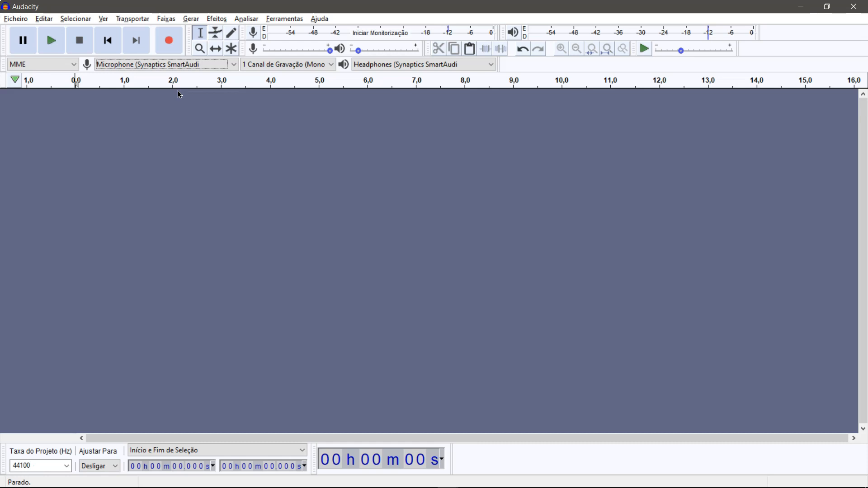
{"action": "left_click", "coordinate": [180, 67]}
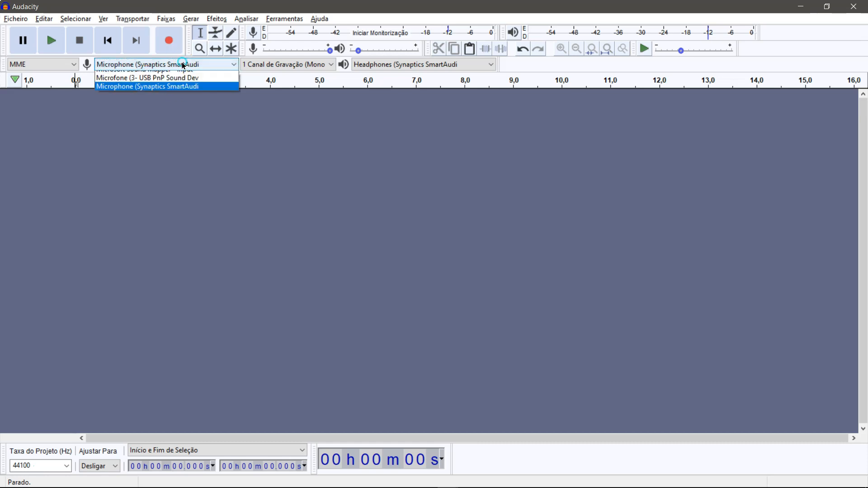
{"action": "left_click", "coordinate": [176, 88]}
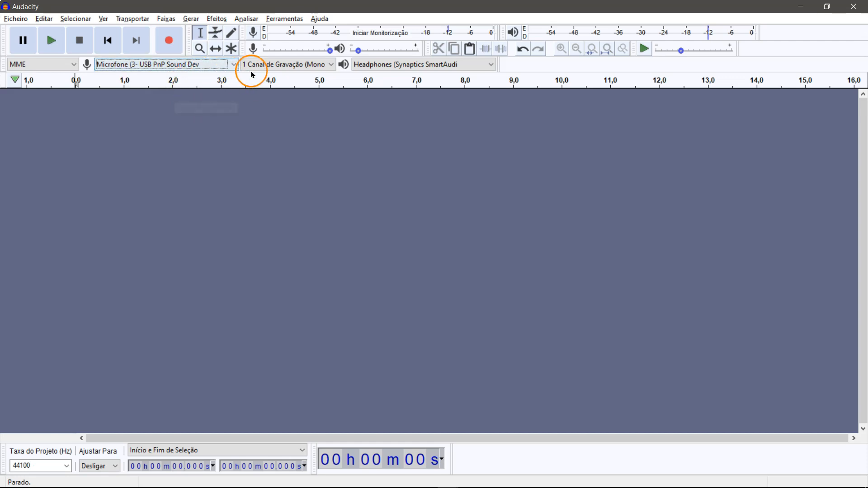
Step: Switch the recording channels to 2 Canais de Gravação (Estéreo) and set them back to 1 Canal de Gravação (Mono)
{"action": "left_click", "coordinate": [266, 68]}
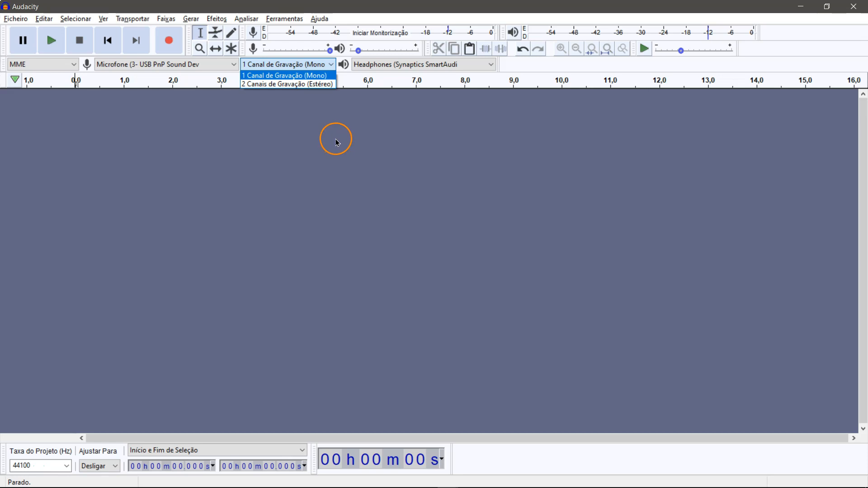
{"action": "left_click", "coordinate": [310, 85]}
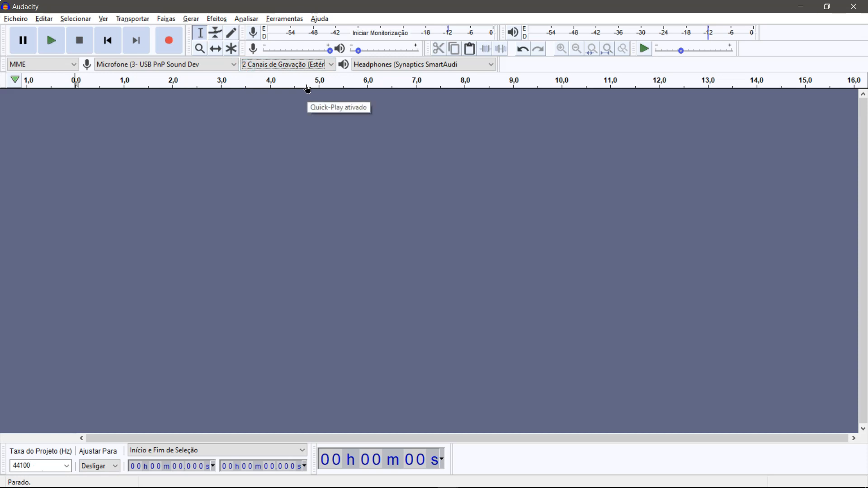
{"action": "left_click", "coordinate": [306, 69]}
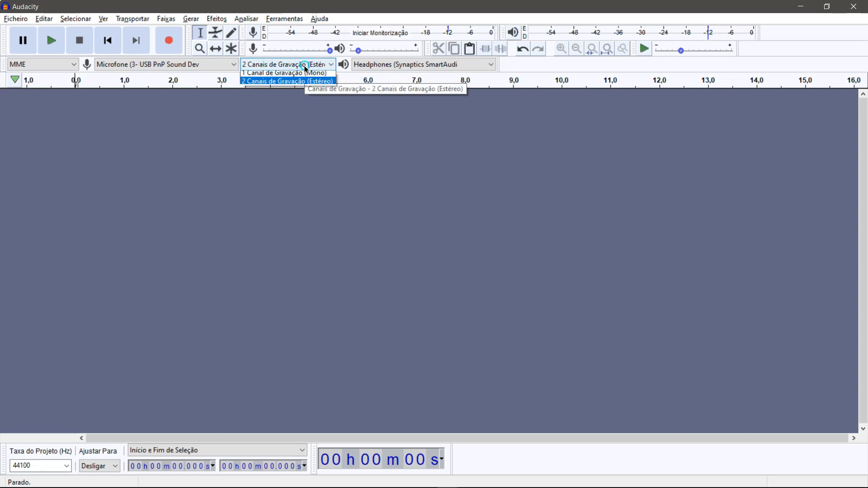
{"action": "left_click", "coordinate": [305, 81]}
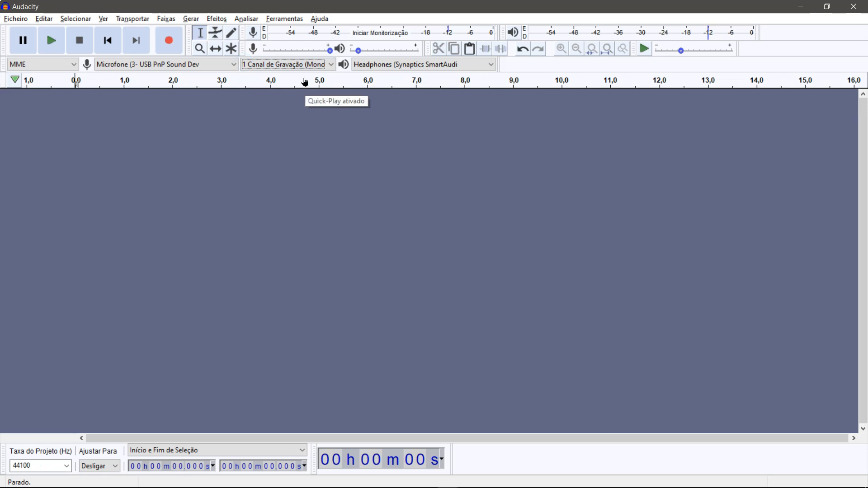
Step: Set the playback device to Altifalantes (3- USB PnP Sound)
{"action": "left_click", "coordinate": [385, 66]}
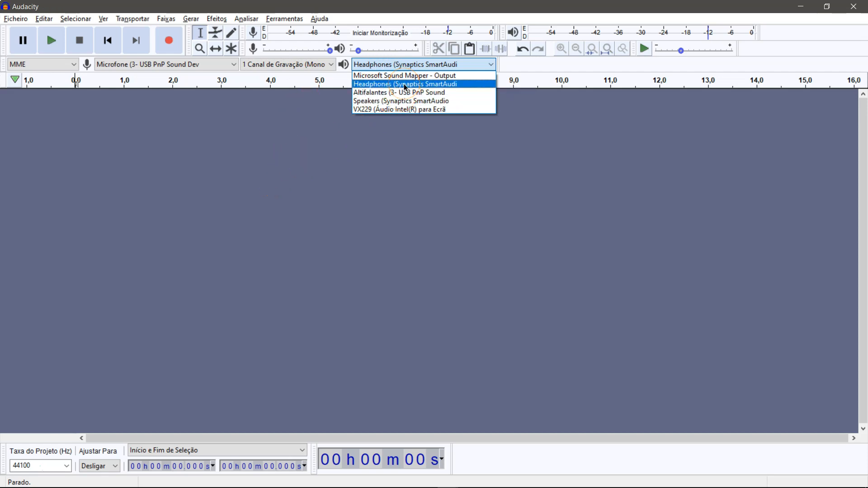
{"action": "left_click", "coordinate": [373, 88]}
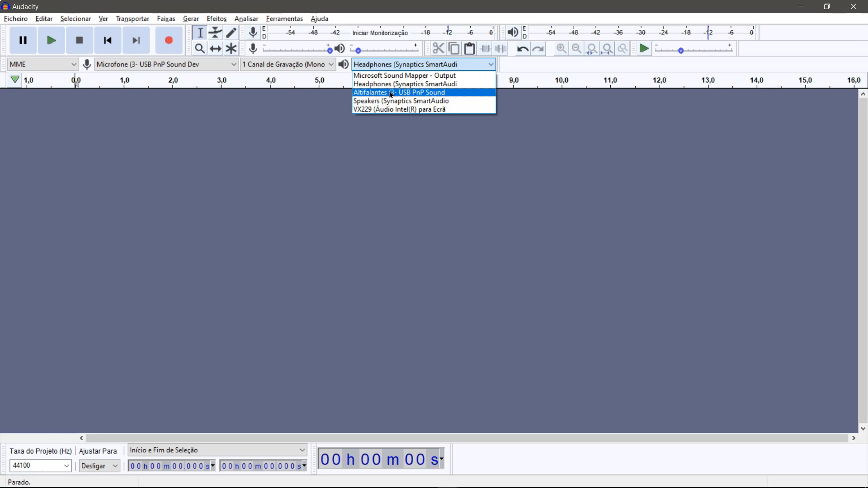
{"action": "left_click", "coordinate": [407, 109]}
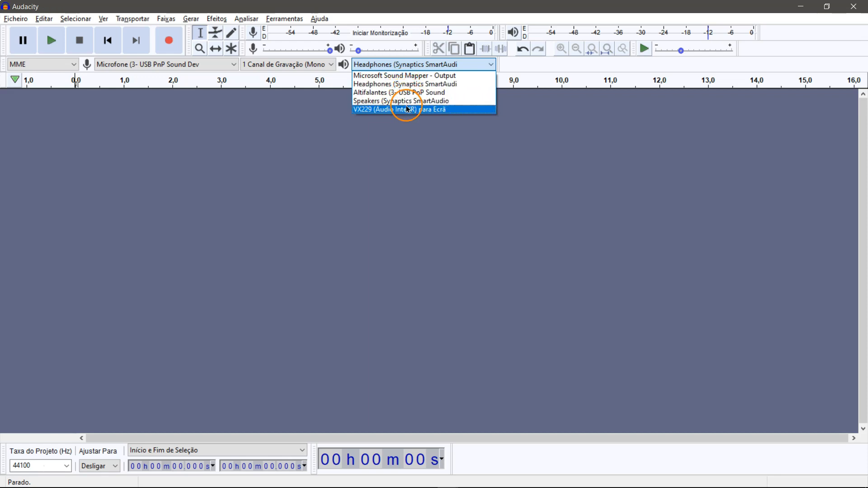
{"action": "left_click", "coordinate": [402, 93]}
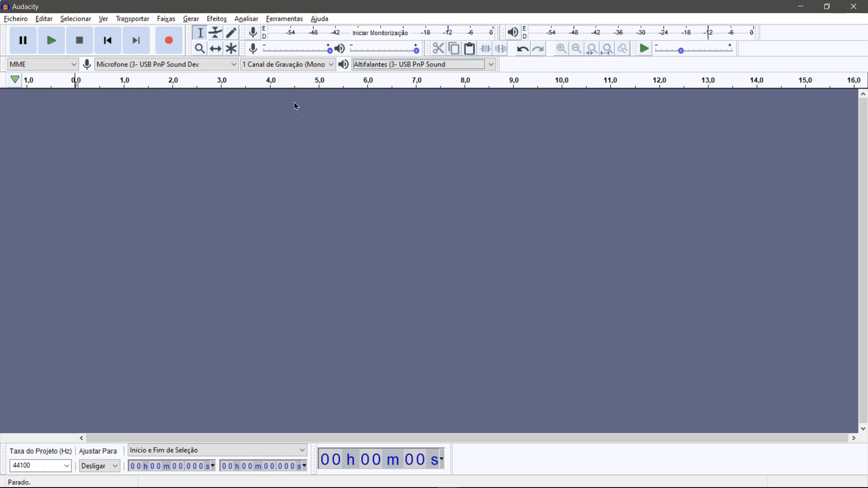
Step: Record a mono voice clip about 5 seconds long on a new track and stop the recording
{"action": "left_click", "coordinate": [169, 42]}
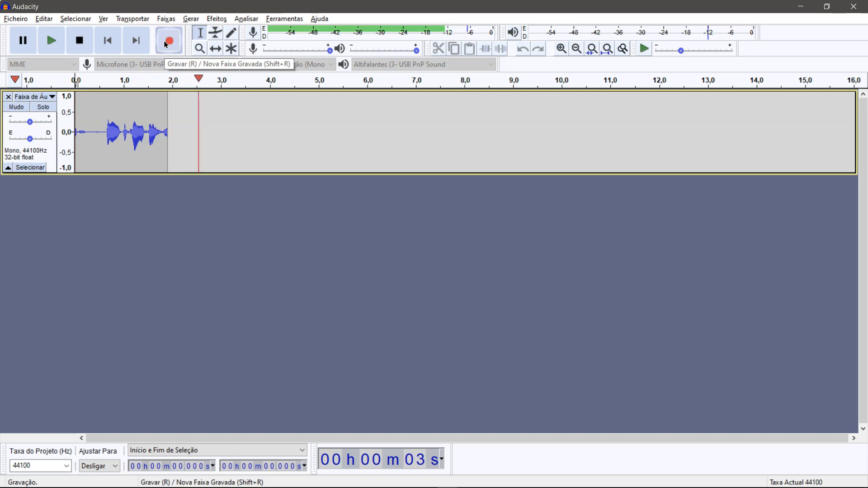
{"action": "left_click", "coordinate": [159, 43]}
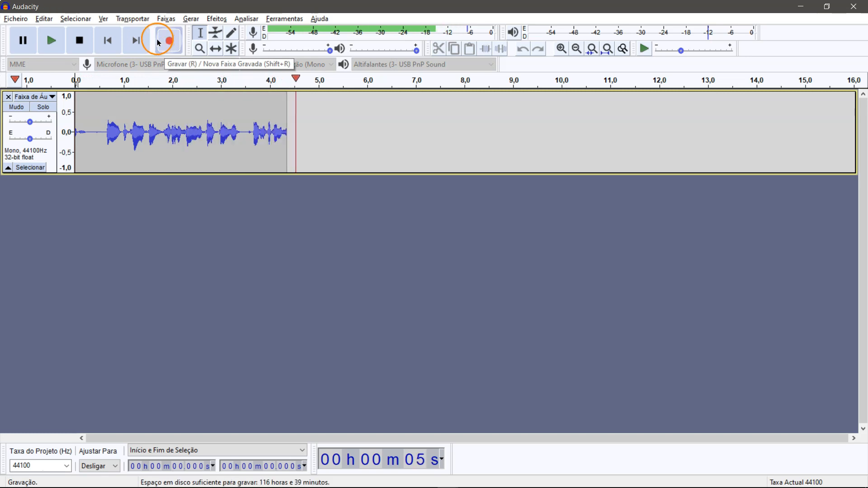
{"action": "left_click", "coordinate": [81, 40]}
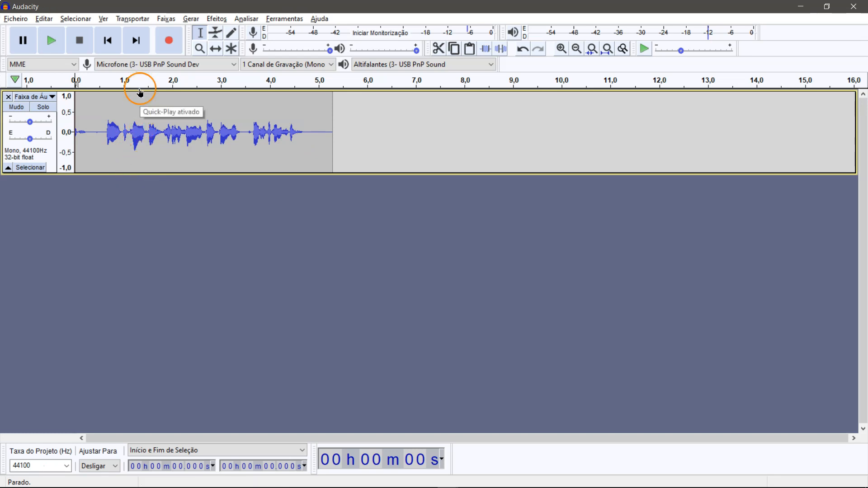
Step: Amplify the whole recorded clip to a new peak amplitude of 5 dB with clipping allowed, and increase the track's height
{"action": "double_click", "coordinate": [142, 128]}
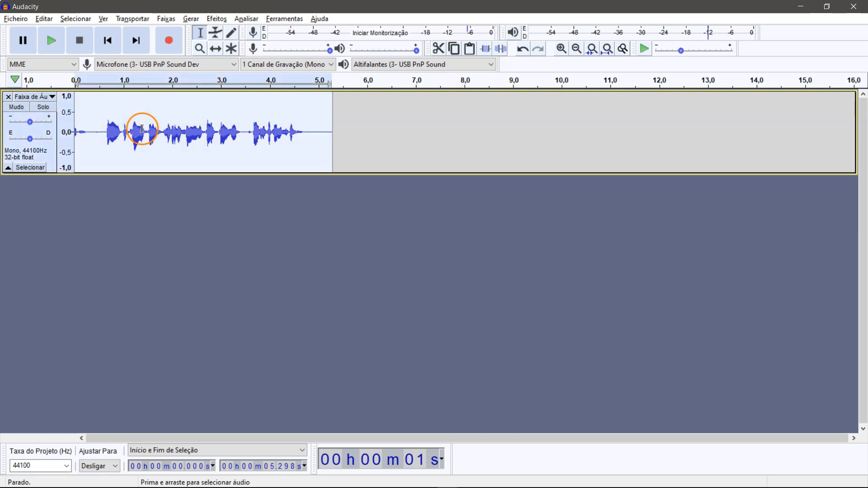
{"action": "left_click", "coordinate": [217, 19]}
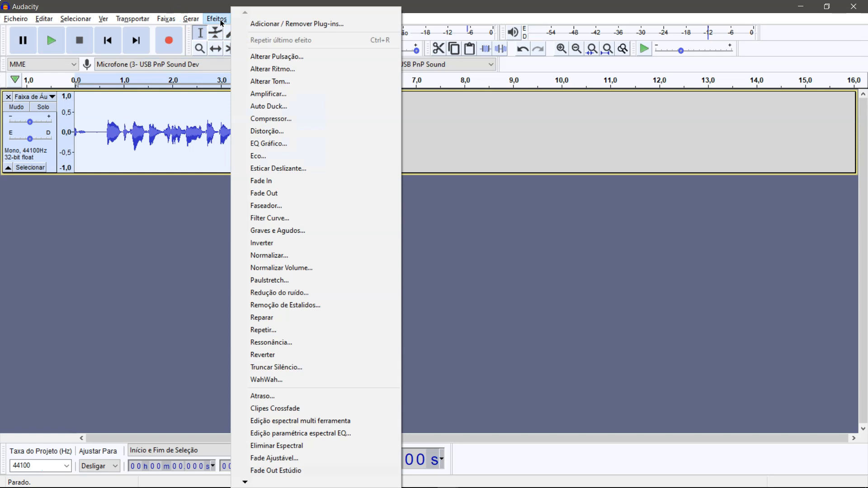
{"action": "left_click", "coordinate": [268, 94]}
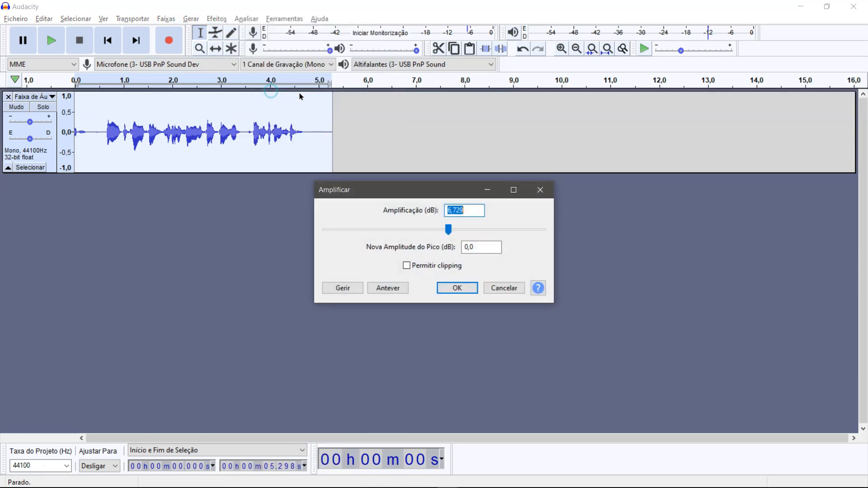
{"action": "left_click_drag", "start_coordinate": [490, 248], "coordinate": [454, 248]}
{"action": "type", "text": "2"}
{"action": "type", "text": "5"}
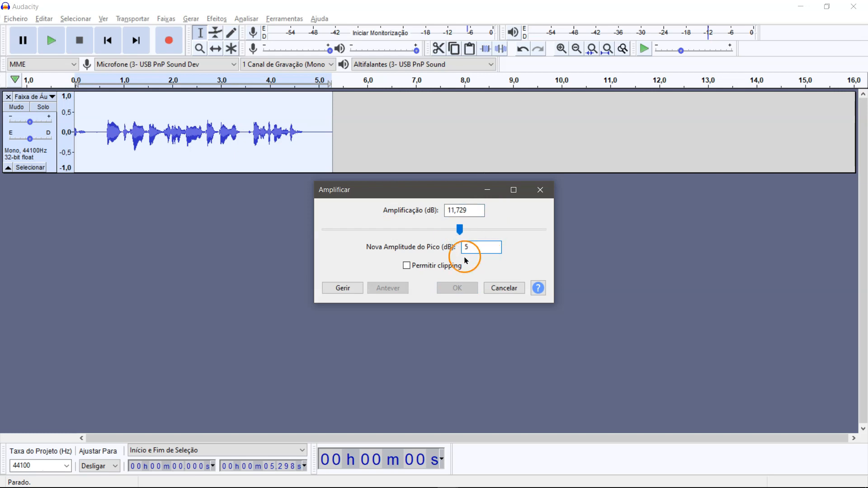
{"action": "left_click", "coordinate": [446, 268]}
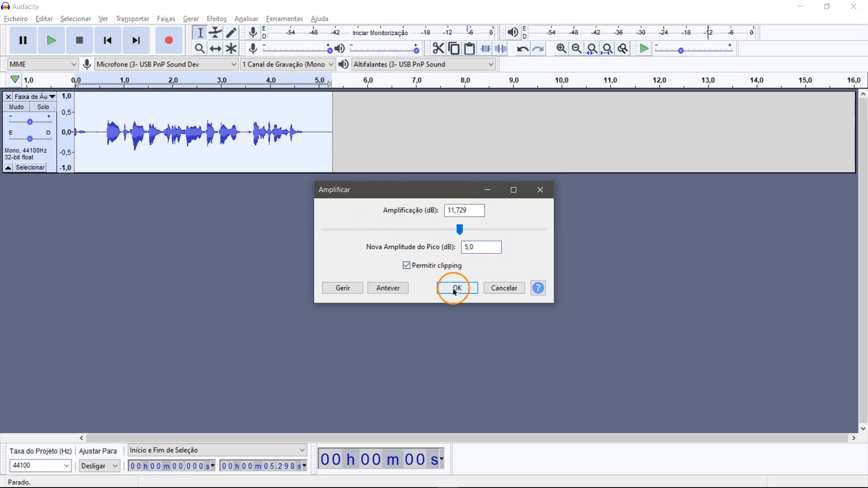
{"action": "left_click", "coordinate": [455, 290]}
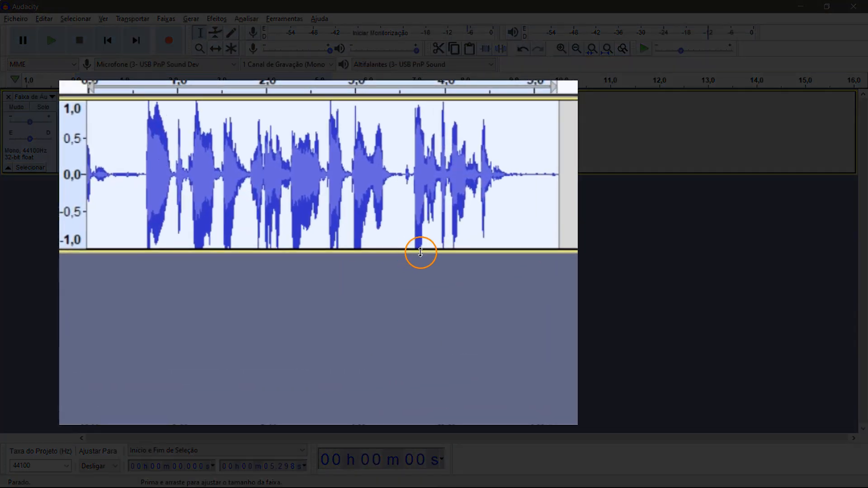
{"action": "left_click_drag", "start_coordinate": [416, 251], "coordinate": [413, 407]}
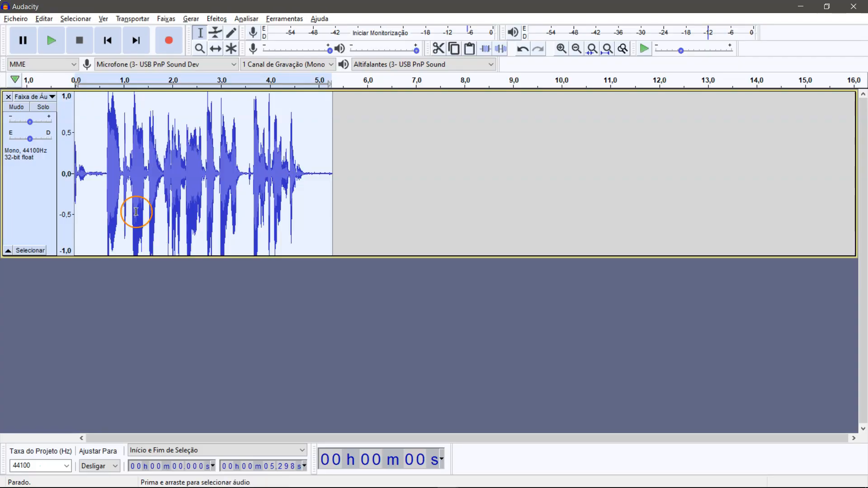
Step: Set the playback device to Headphones (Synaptics SmartAudi) and play the amplified clip
{"action": "left_click", "coordinate": [417, 64]}
{"action": "left_click", "coordinate": [405, 83]}
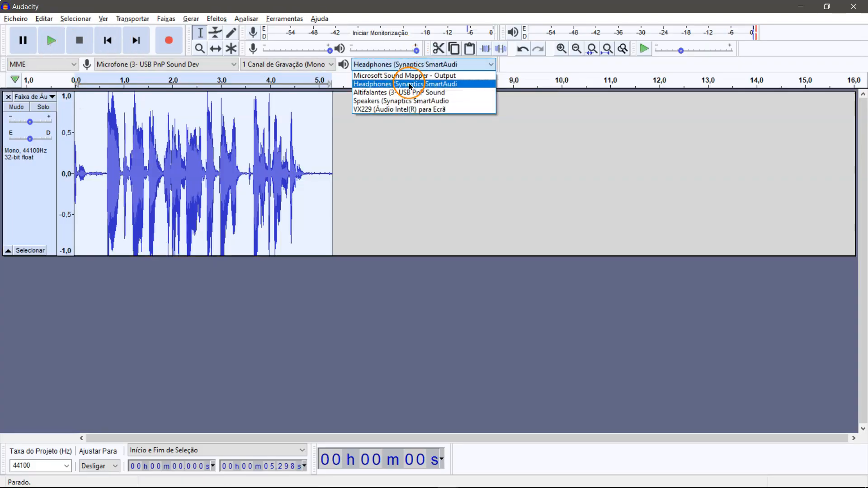
{"action": "left_click", "coordinate": [56, 42]}
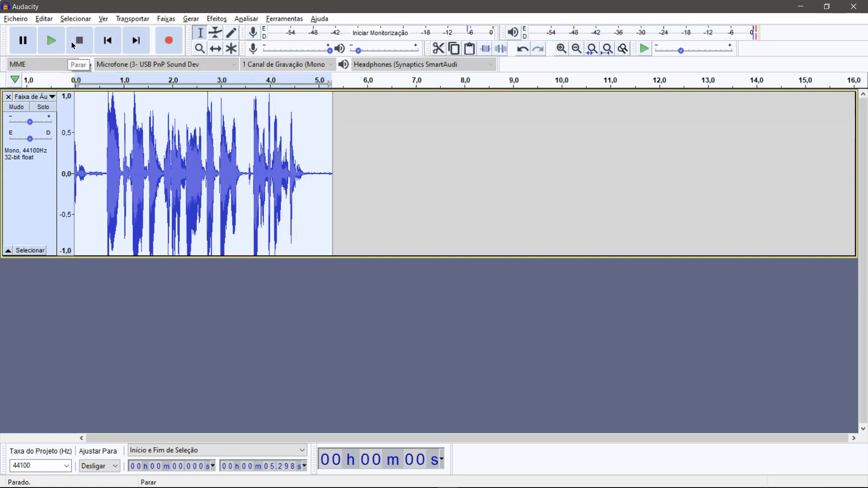
Step: Undo the amplification of the clip and check the recording volume
{"action": "left_click", "coordinate": [166, 191]}
{"action": "left_click", "coordinate": [174, 228]}
{"action": "key", "text": "ctrl+z"}
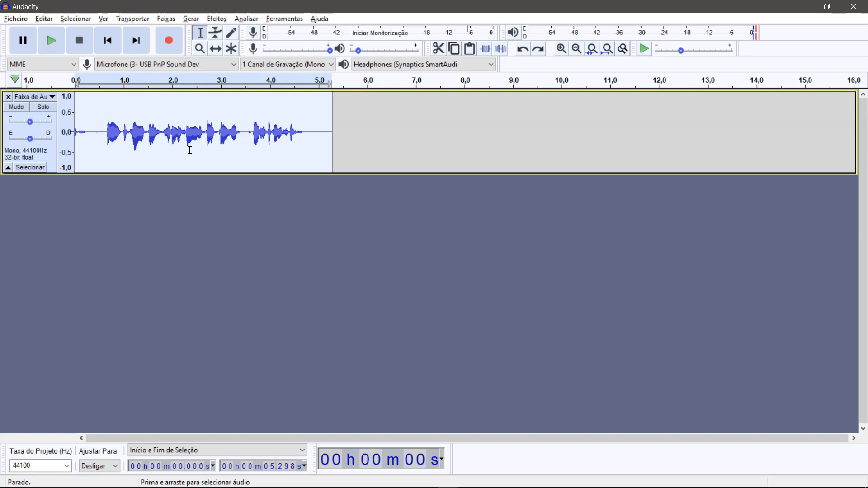
{"action": "left_click", "coordinate": [327, 50]}
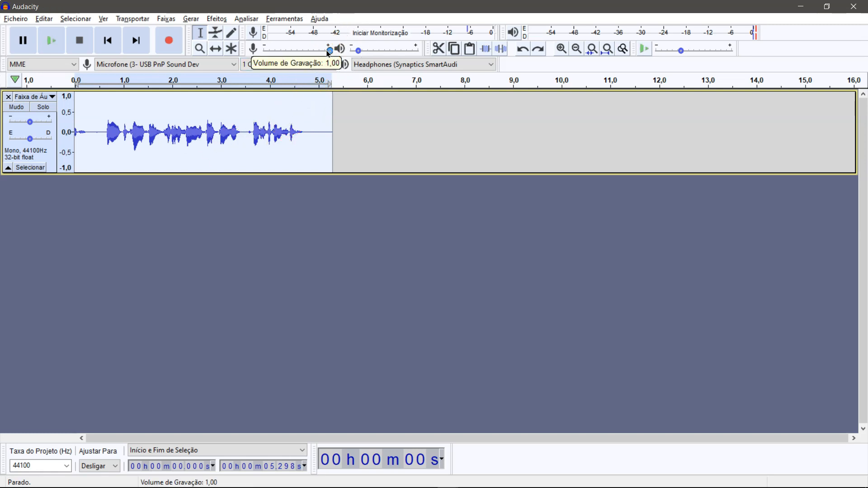
{"action": "left_click", "coordinate": [326, 54]}
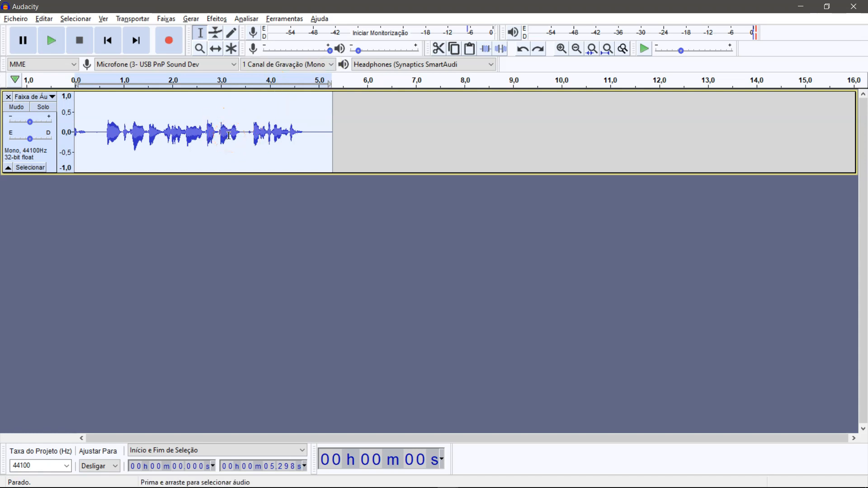
Step: Redo and again undo the clip's amplification, and lower the recording volume to 0,88 before returning it to maximum
{"action": "key", "text": "ctrl+shift+z"}
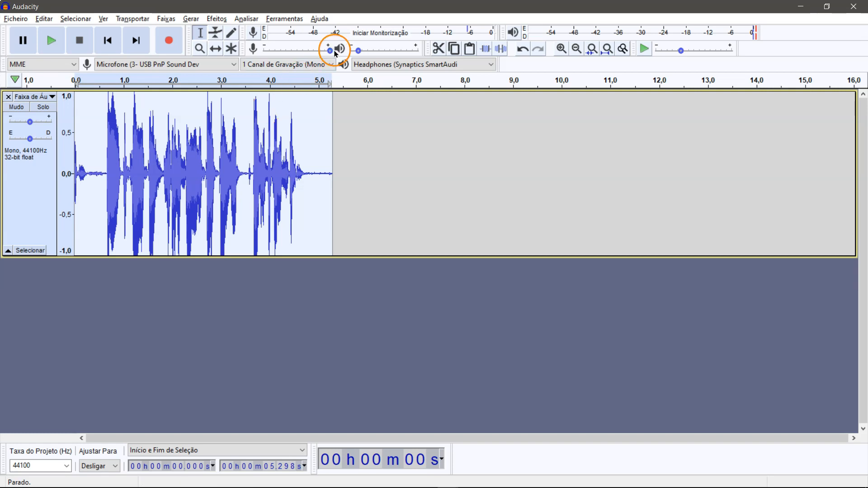
{"action": "mouse_move", "coordinate": [333, 54]}
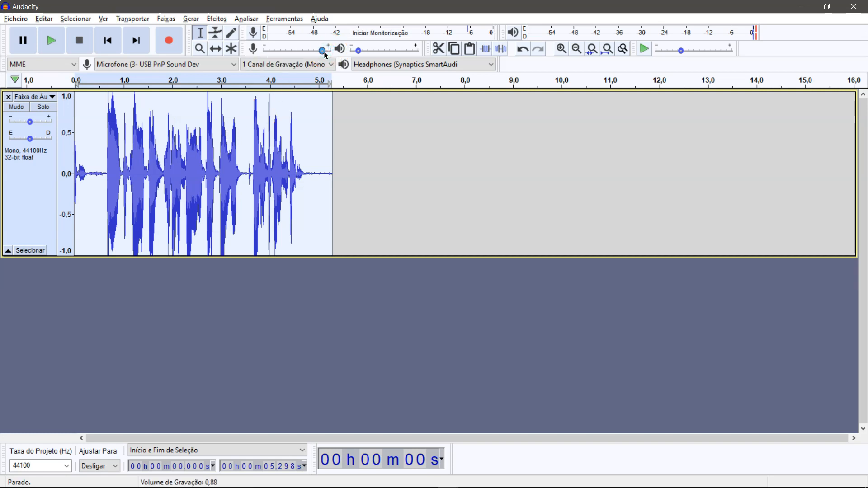
{"action": "key", "text": "ctrl+z"}
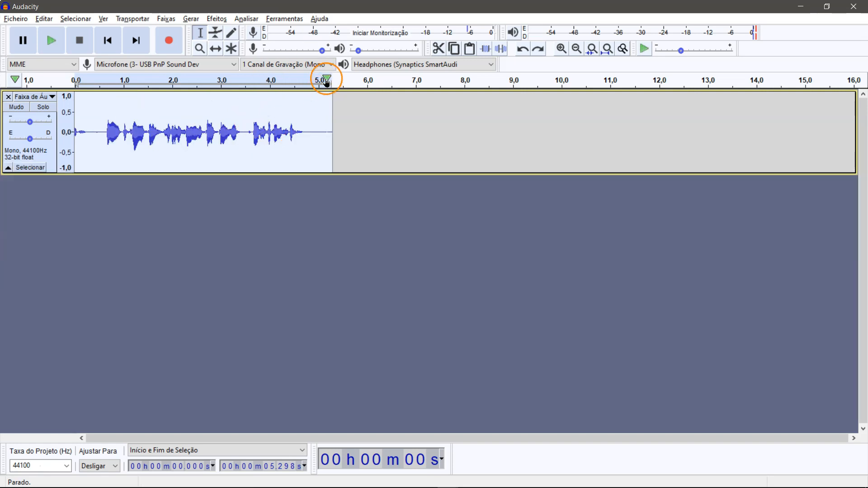
{"action": "left_click_drag", "start_coordinate": [322, 49], "coordinate": [333, 55]}
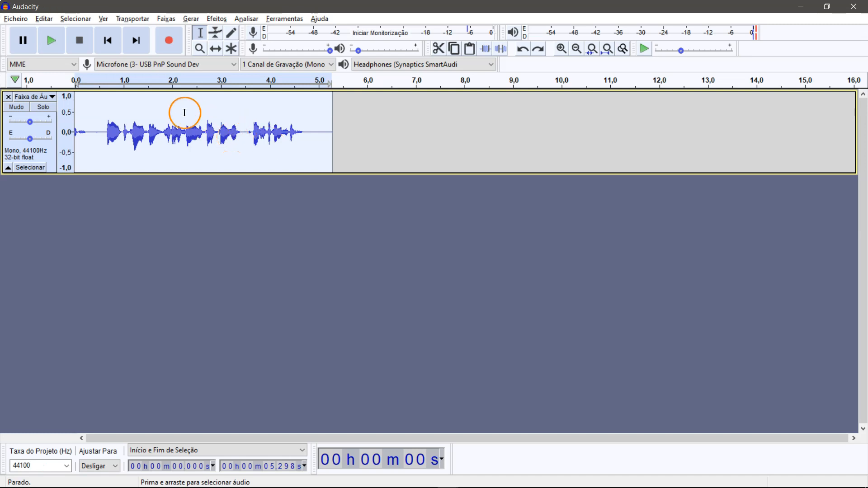
Step: Play the original recorded clip and stop the playback
{"action": "left_click", "coordinate": [48, 41]}
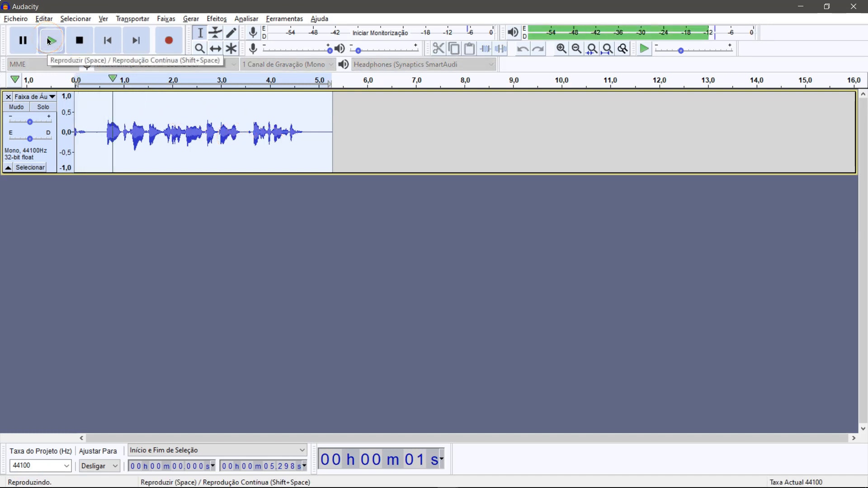
{"action": "left_click", "coordinate": [78, 41]}
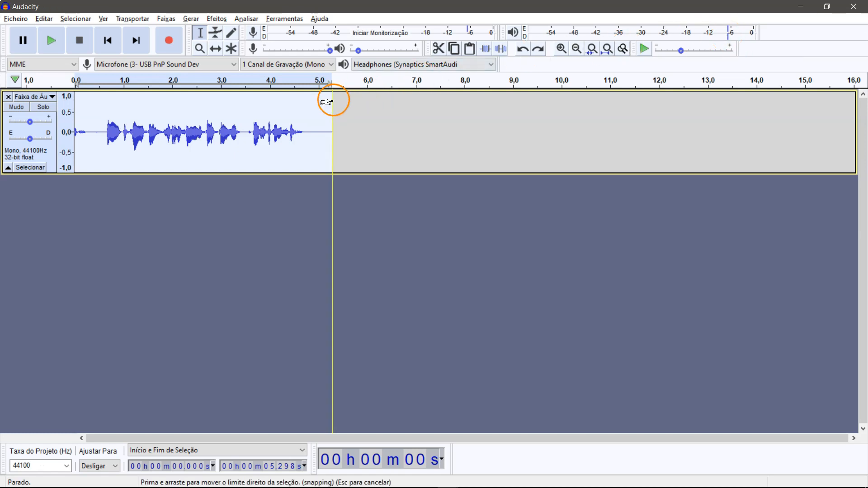
Step: Redo the clip's amplification, play the amplified clip and undo the amplification again
{"action": "key", "text": "ctrl+y"}
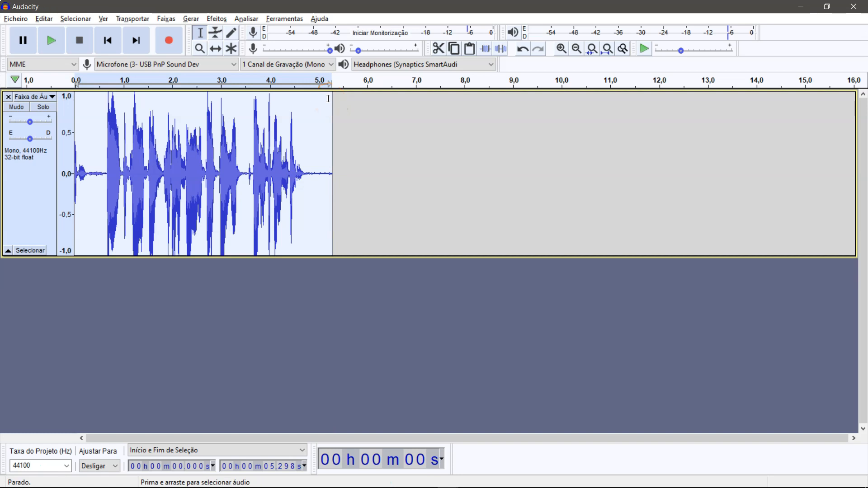
{"action": "left_click", "coordinate": [58, 40]}
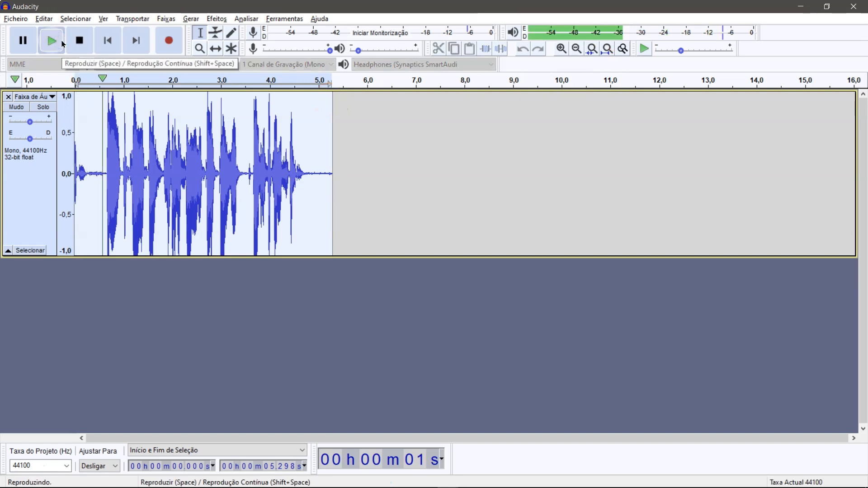
{"action": "left_click", "coordinate": [79, 41]}
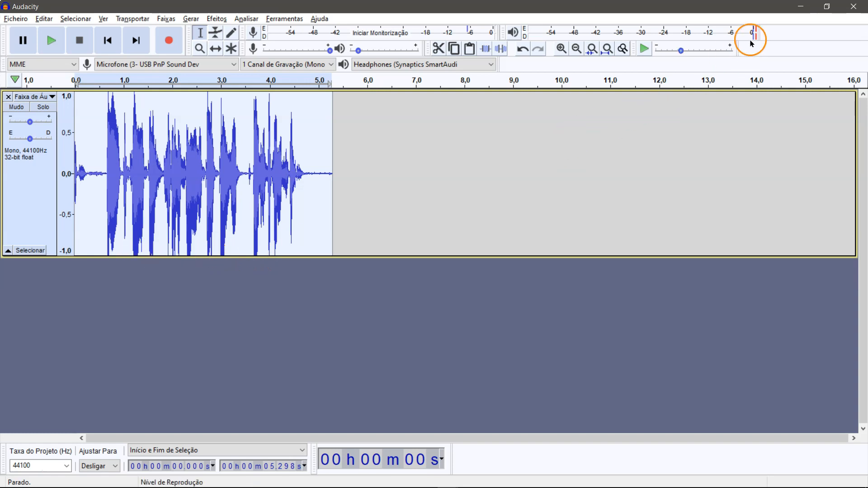
{"action": "key", "text": "ctrl+z"}
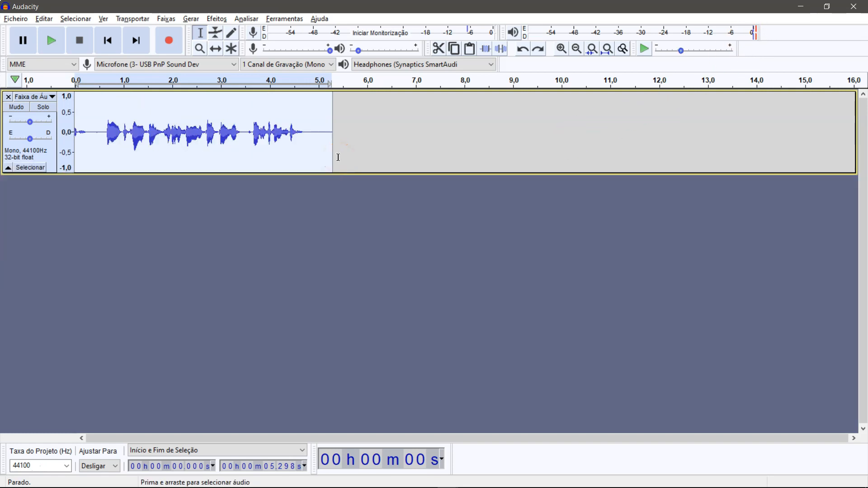
Step: Record a second voice clip after the first on the same track and shift the two clips about 0.5 s apart
{"action": "left_click", "coordinate": [177, 43]}
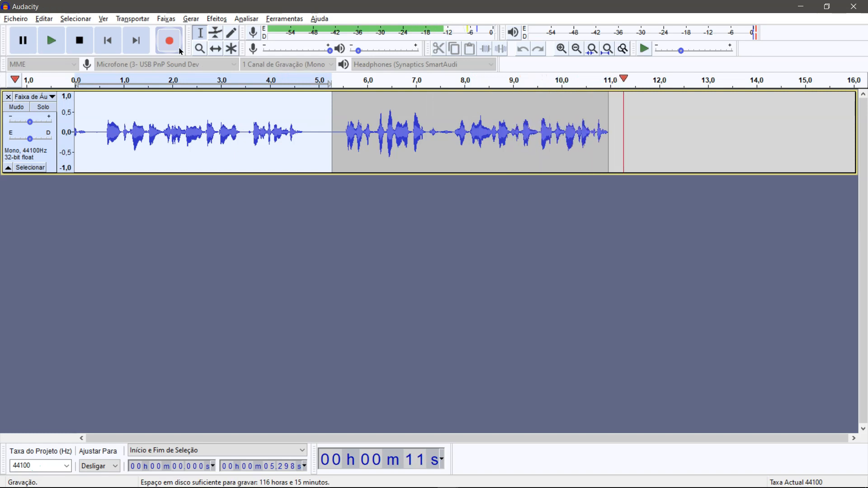
{"action": "left_click", "coordinate": [88, 40]}
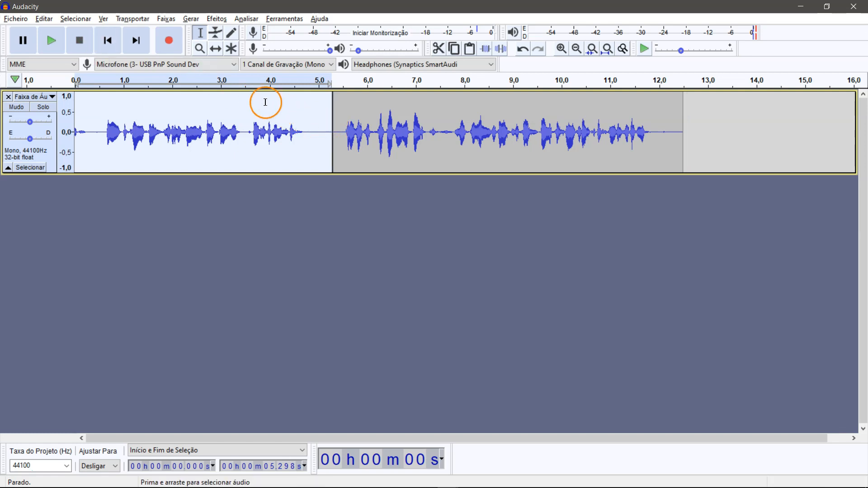
{"action": "left_click", "coordinate": [215, 48]}
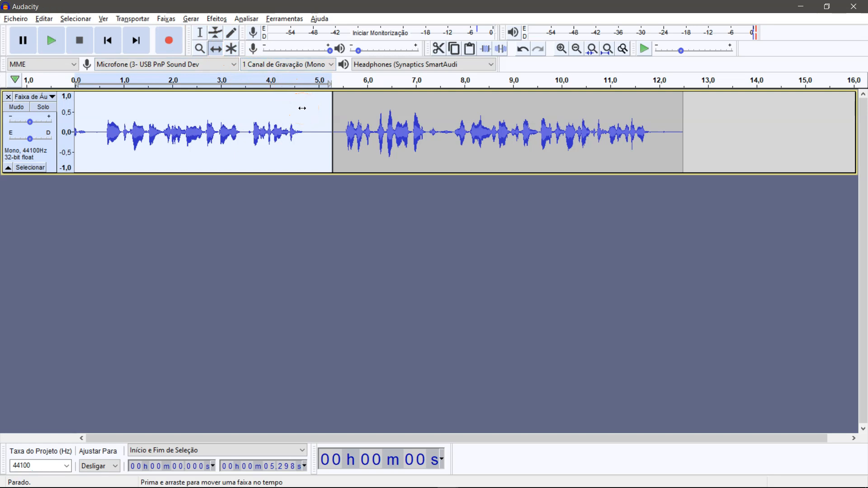
{"action": "left_click_drag", "start_coordinate": [349, 122], "coordinate": [404, 127]}
{"action": "mouse_move", "coordinate": [269, 123]}
{"action": "left_mouse_down"}
{"action": "mouse_move", "coordinate": [322, 128]}
{"action": "mouse_move", "coordinate": [266, 125]}
{"action": "left_mouse_up"}
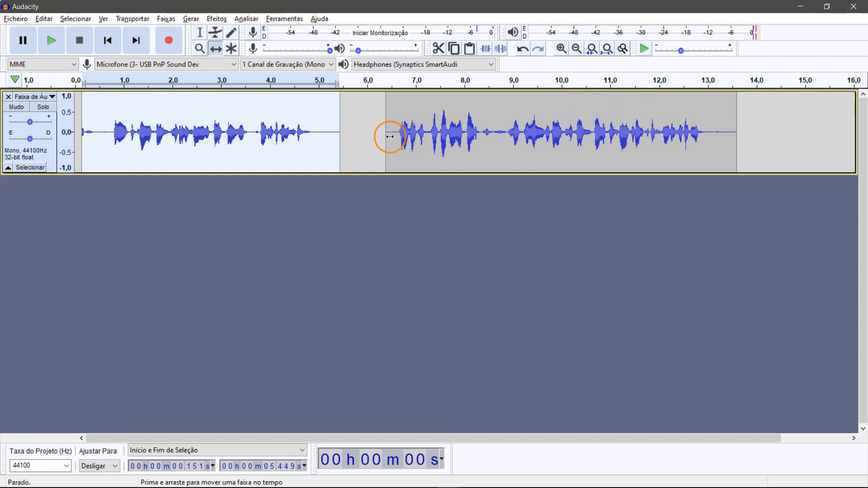
{"action": "left_click_drag", "start_coordinate": [392, 137], "coordinate": [376, 140]}
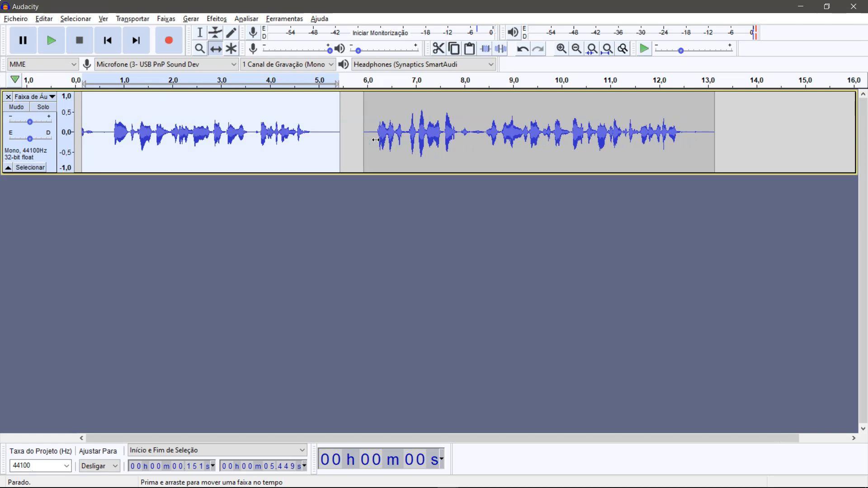
Step: Add a new mono track (Faixa Mono) and record a voice clip of about 5 s on it
{"action": "left_click", "coordinate": [171, 19]}
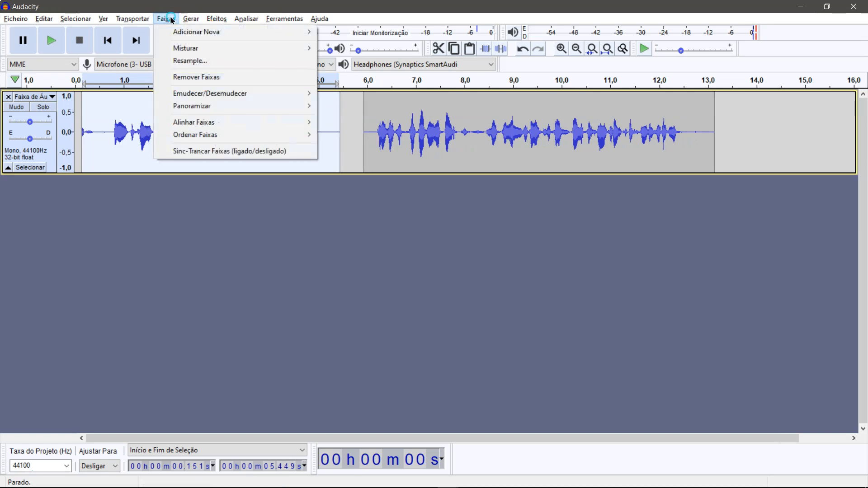
{"action": "mouse_move", "coordinate": [203, 32]}
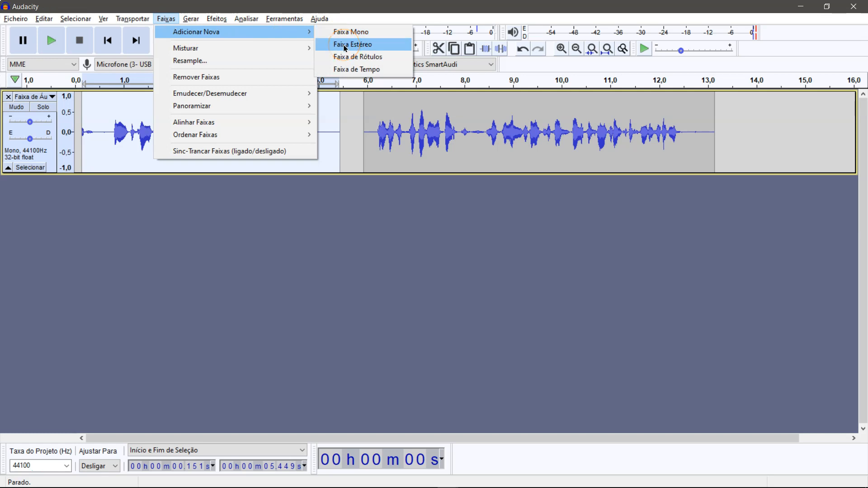
{"action": "left_click", "coordinate": [348, 32]}
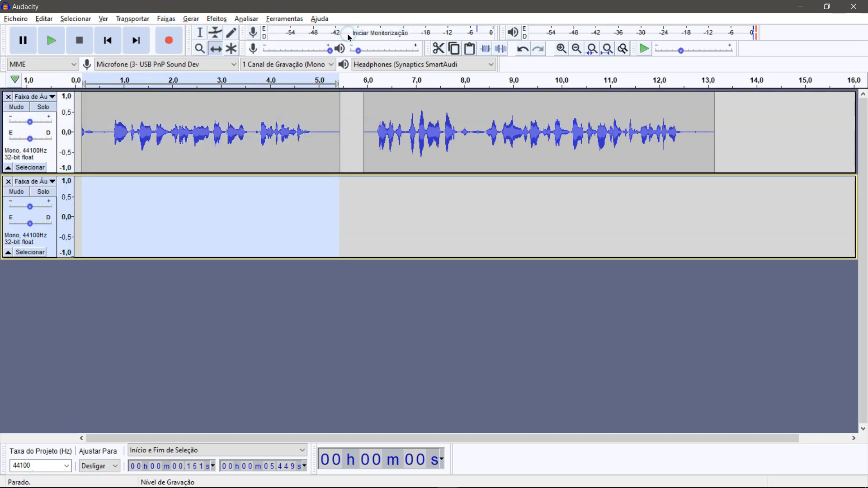
{"action": "left_click", "coordinate": [171, 40]}
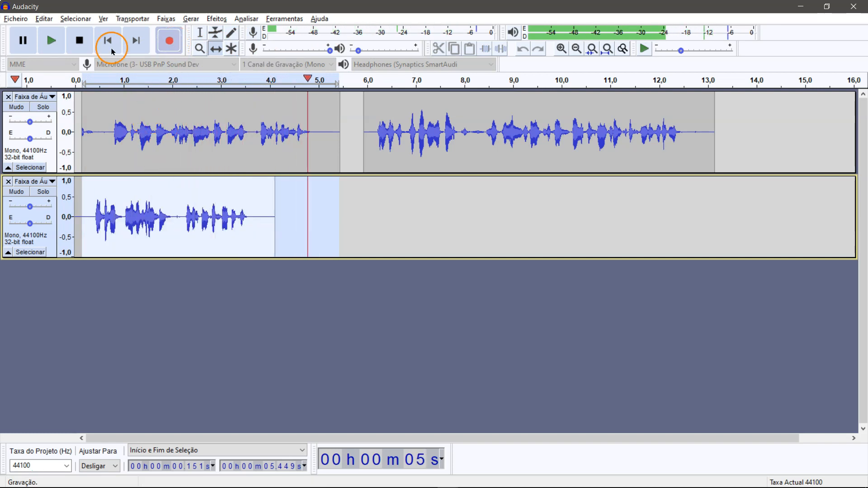
{"action": "left_click", "coordinate": [86, 37]}
{"action": "left_click", "coordinate": [184, 132]}
{"action": "left_click", "coordinate": [233, 218]}
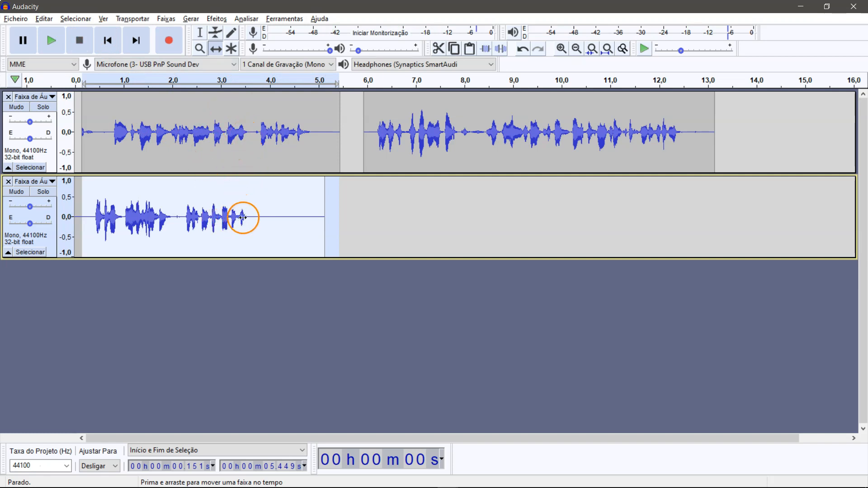
{"action": "left_click", "coordinate": [256, 136]}
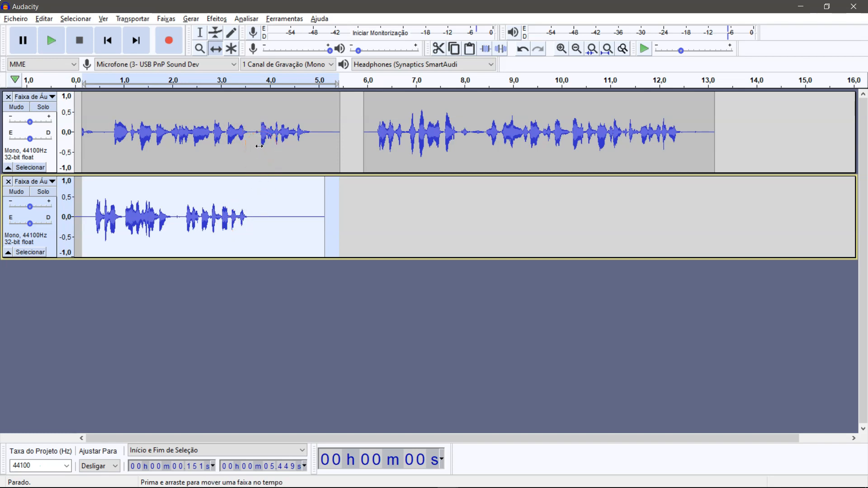
Step: Mute the first two tracks and record a voice clip of about 5 s on a new third track
{"action": "left_click", "coordinate": [17, 107]}
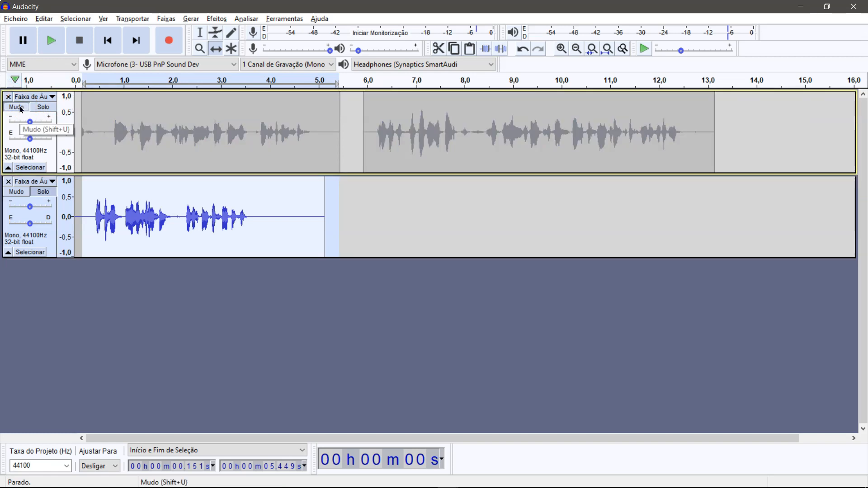
{"action": "left_click", "coordinate": [25, 194]}
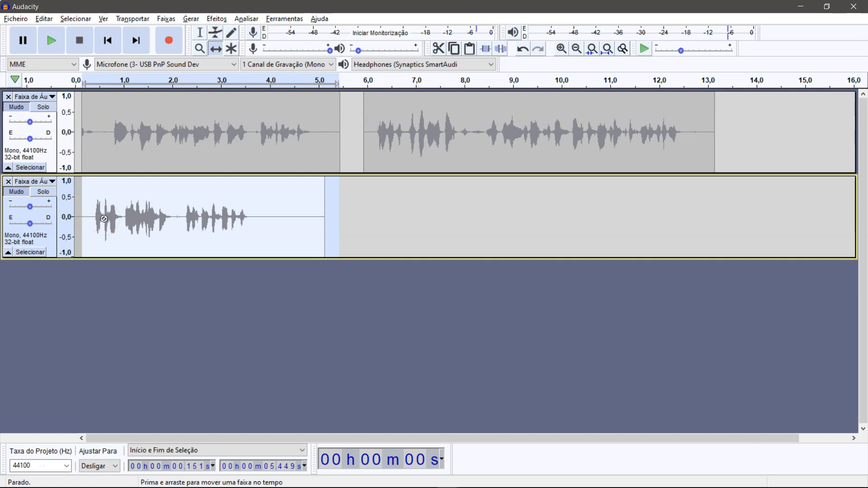
{"action": "key", "text": "shift+r"}
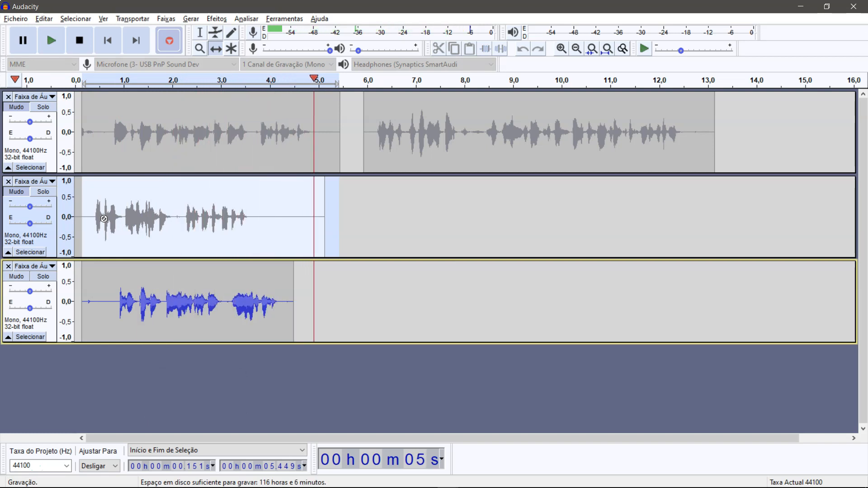
{"action": "key", "text": "space"}
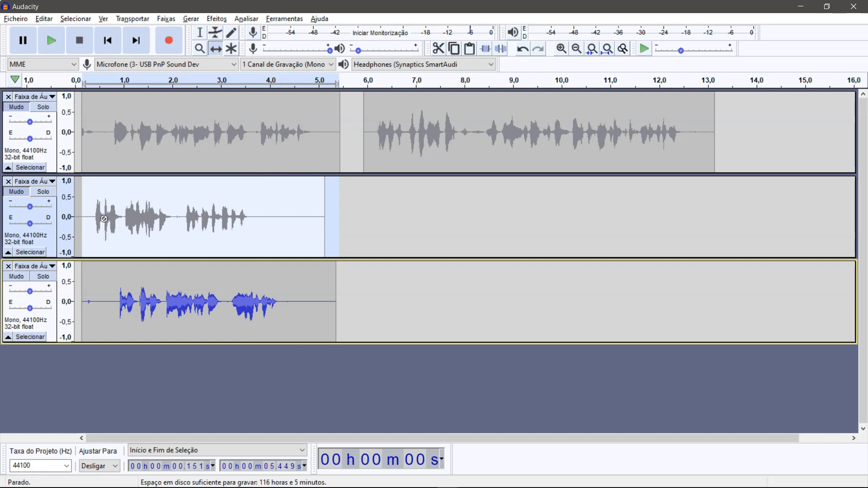
Step: Record one more clip at the end of the second track and another at the end of the third track
{"action": "key", "text": "r"}
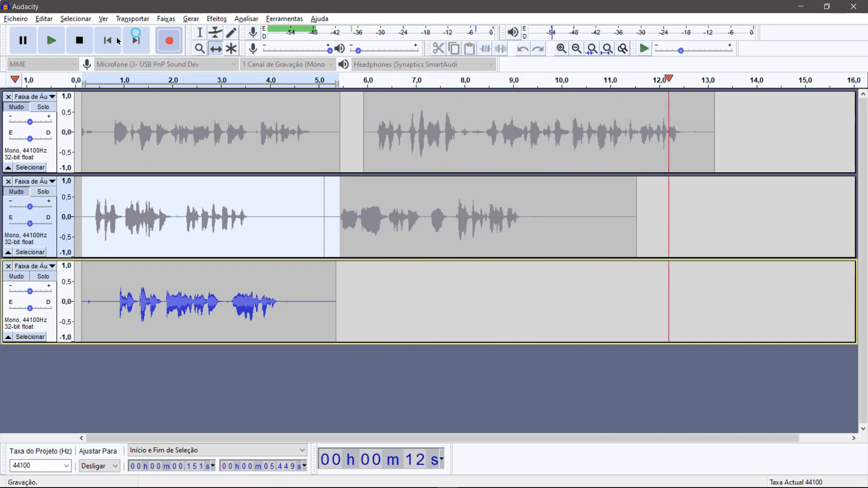
{"action": "key", "text": "space"}
{"action": "left_click", "coordinate": [318, 313]}
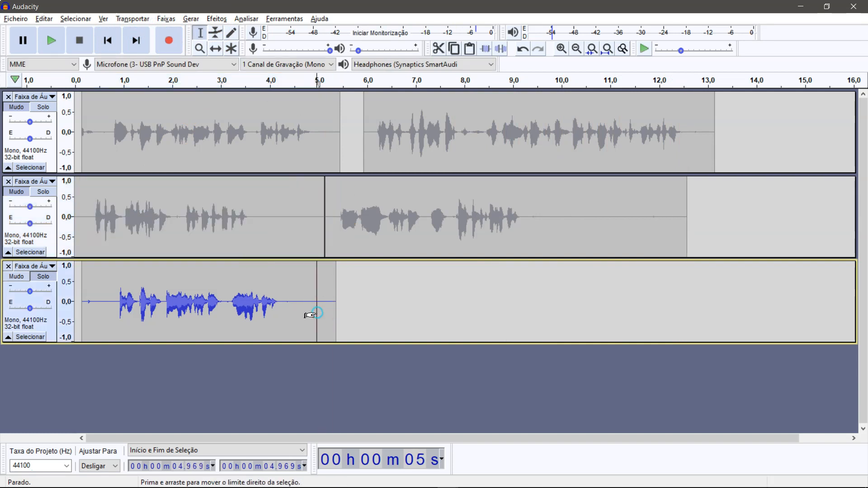
{"action": "key", "text": "r"}
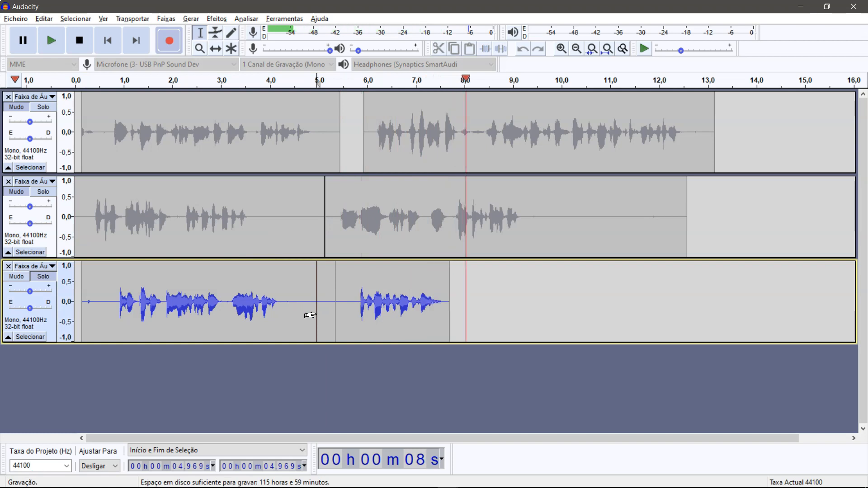
{"action": "key", "text": "space"}
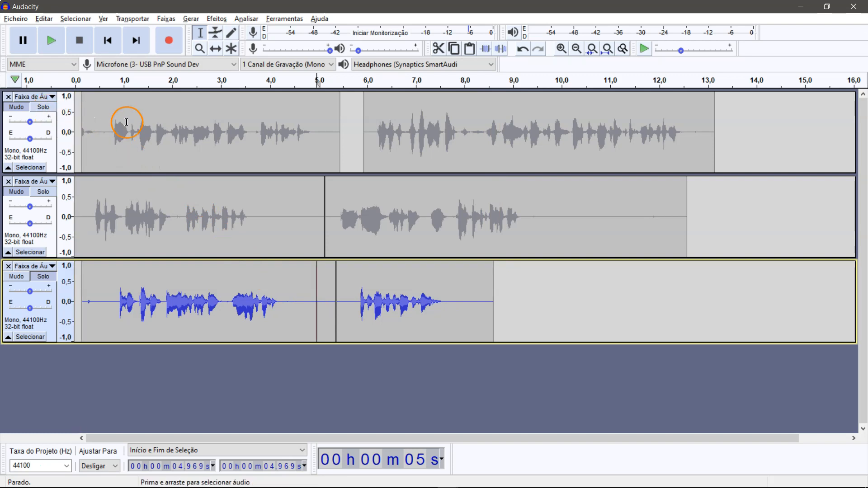
Step: Solo the first track and delete all three tracks from the project
{"action": "left_click", "coordinate": [42, 102]}
{"action": "left_click", "coordinate": [54, 138]}
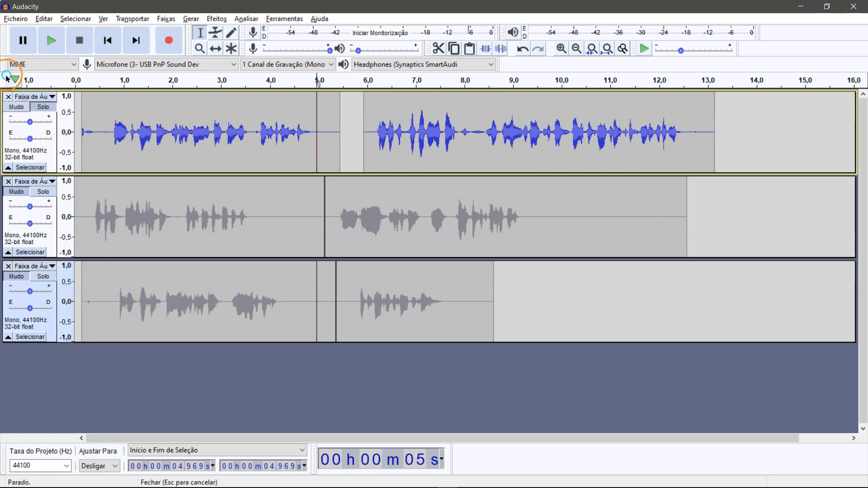
{"action": "left_click", "coordinate": [8, 97]}
{"action": "left_click", "coordinate": [8, 96]}
{"action": "left_click", "coordinate": [8, 97]}
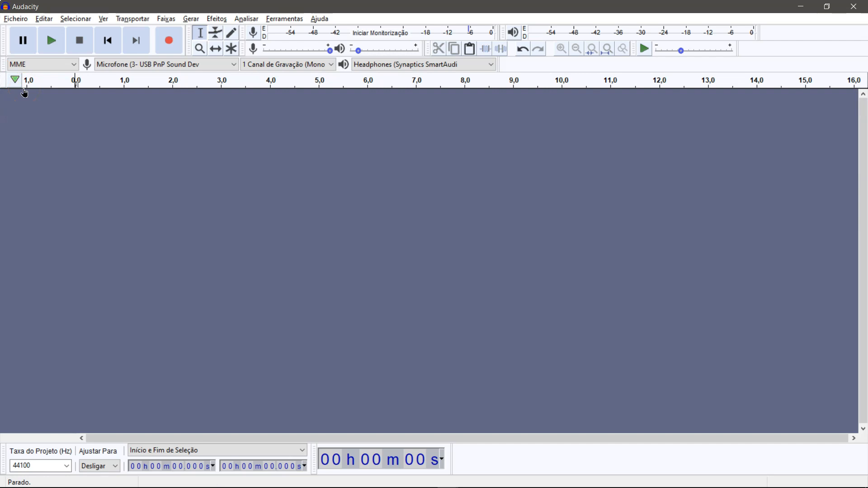
{"action": "left_click", "coordinate": [27, 92]}
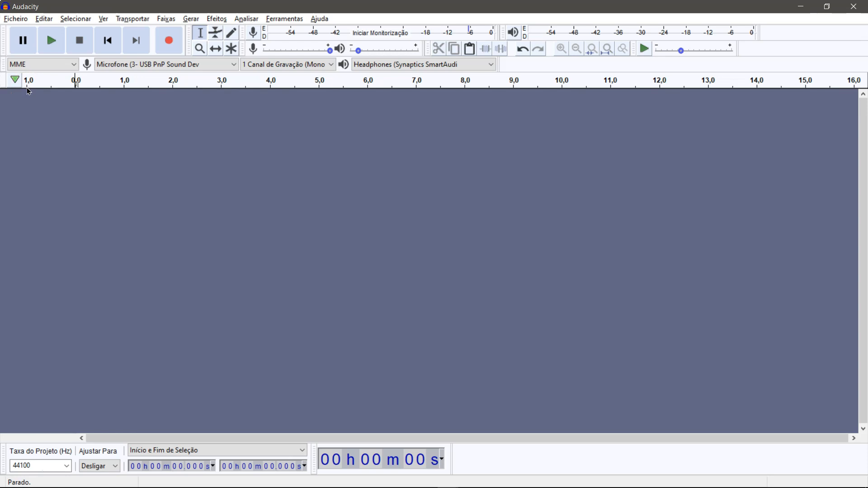
Step: Record a new voice clip of about 13 s in the empty project and play it back
{"action": "key", "text": "r"}
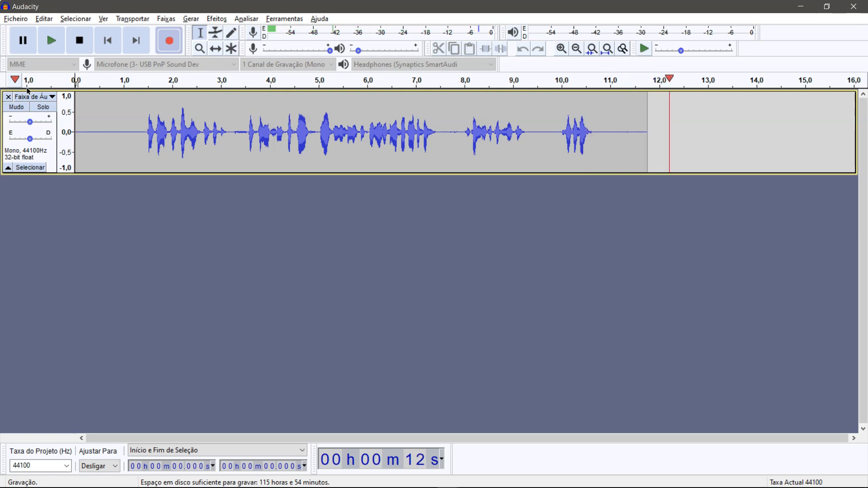
{"action": "left_click", "coordinate": [79, 42]}
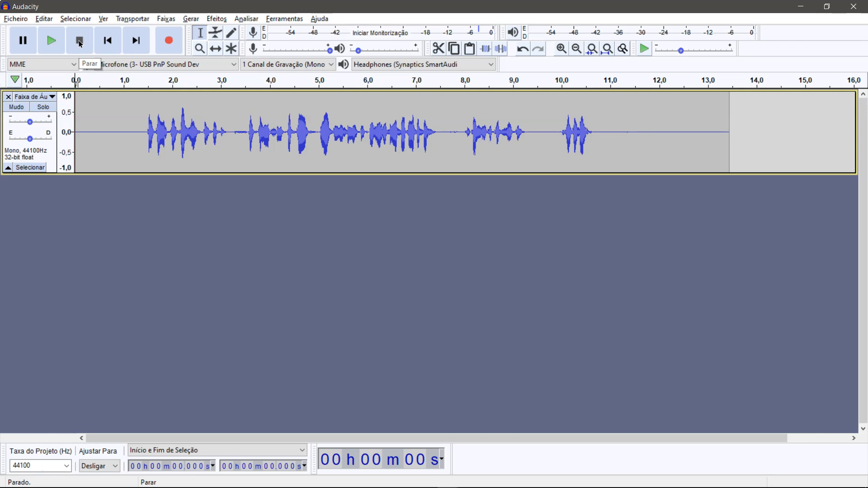
{"action": "left_click", "coordinate": [53, 41]}
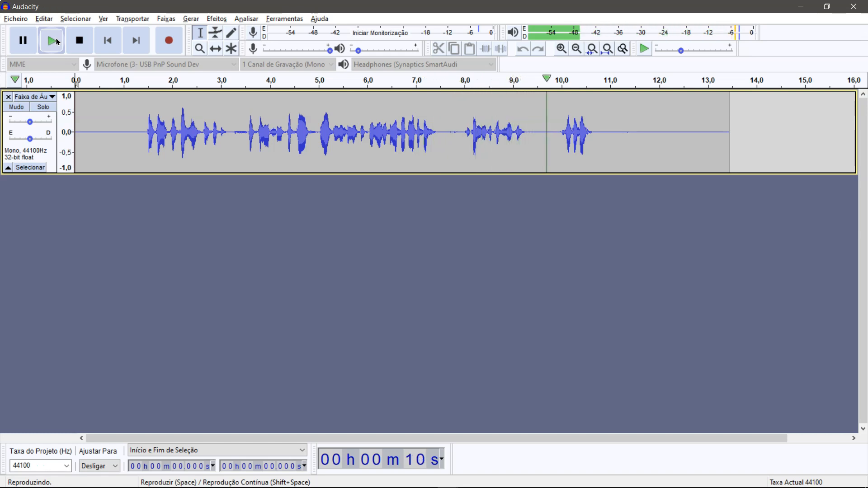
{"action": "left_click", "coordinate": [73, 33]}
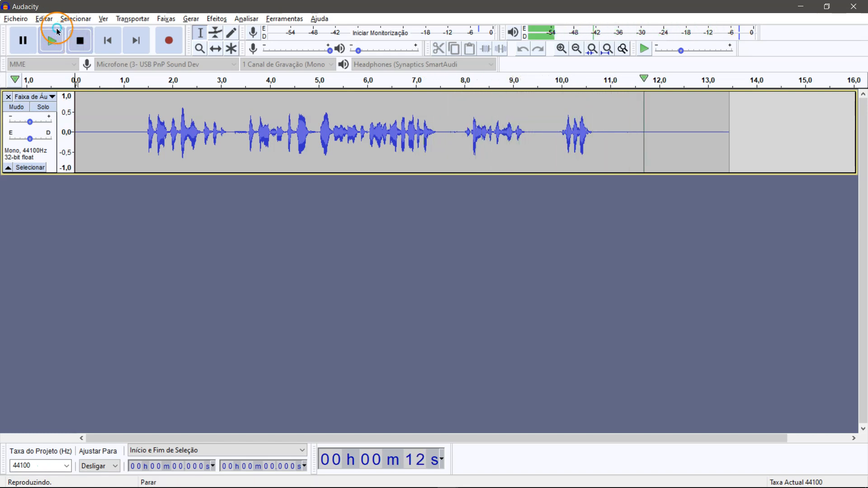
{"action": "left_click", "coordinate": [156, 84]}
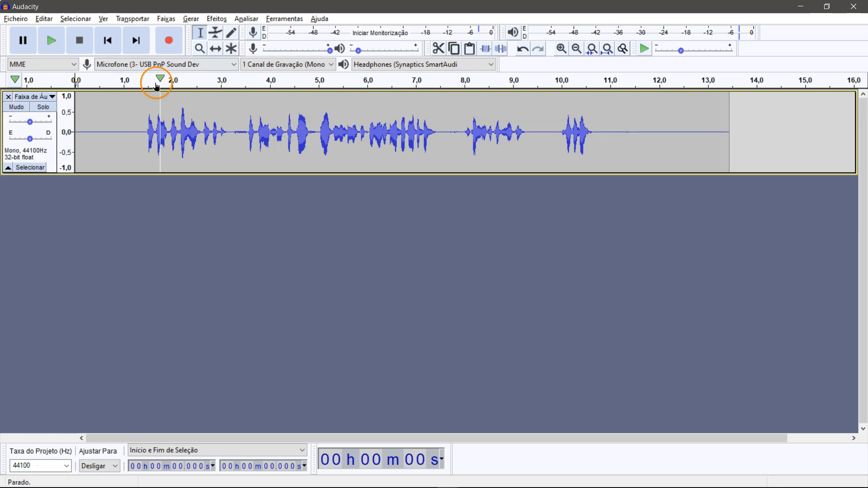
Step: Place the cursor at about 3.19 s and zoom in on the range from about 3.0 to 3.8 s
{"action": "left_click", "coordinate": [230, 133]}
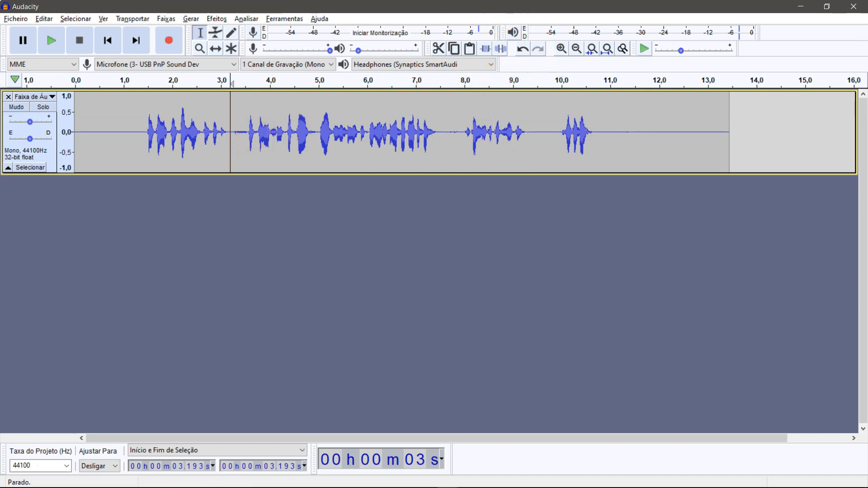
{"action": "left_click", "coordinate": [200, 49]}
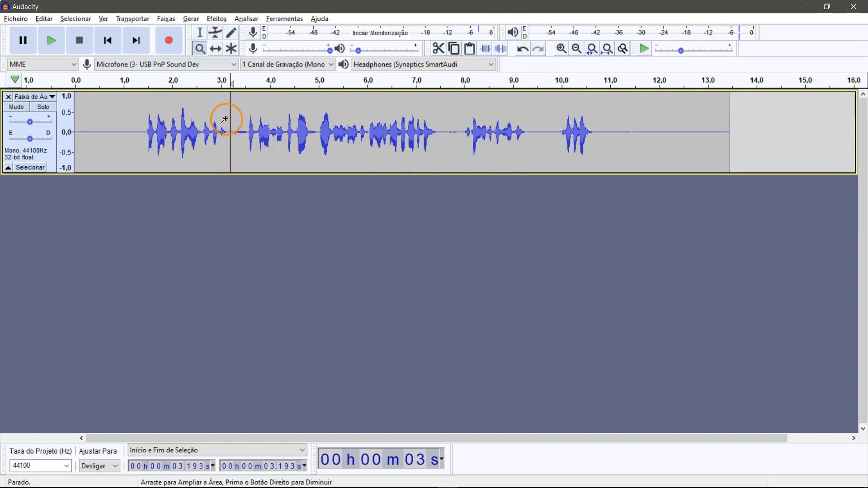
{"action": "left_click_drag", "start_coordinate": [224, 128], "coordinate": [223, 129]}
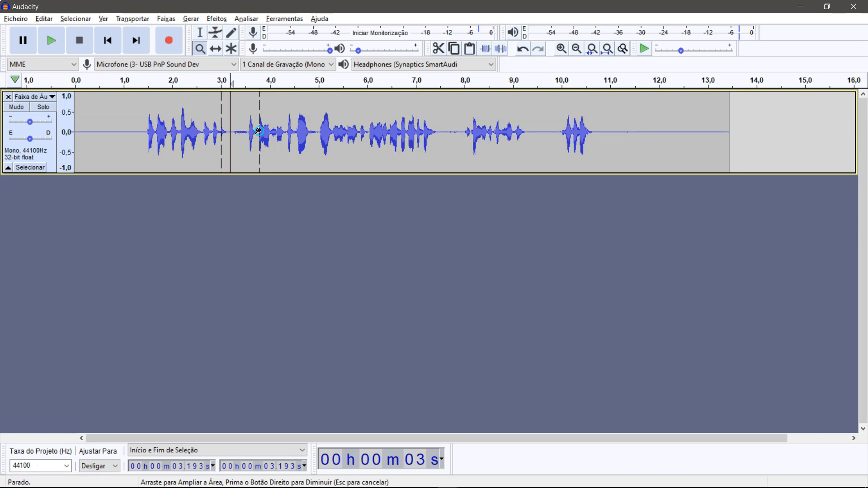
{"action": "left_click_drag", "start_coordinate": [258, 131], "coordinate": [258, 131]}
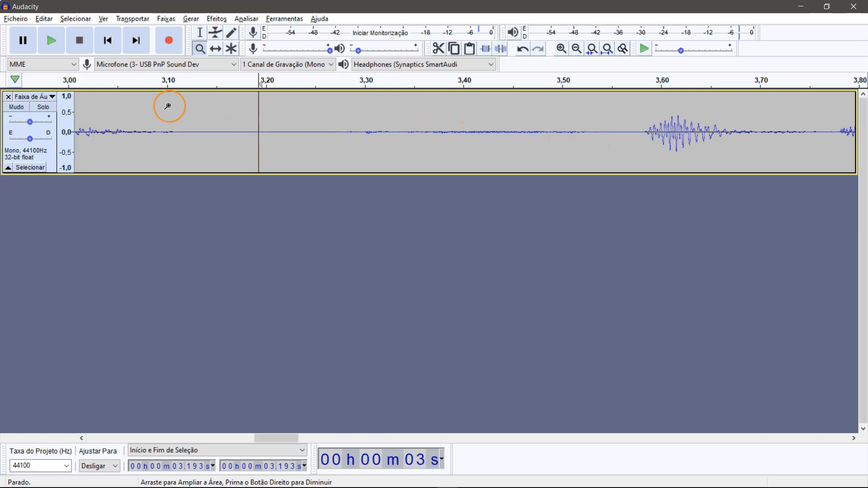
Step: Play and stop the quiet passage from about 3.19 s repeatedly to check it for background noise
{"action": "key", "text": "space"}
{"action": "key", "text": "space"}
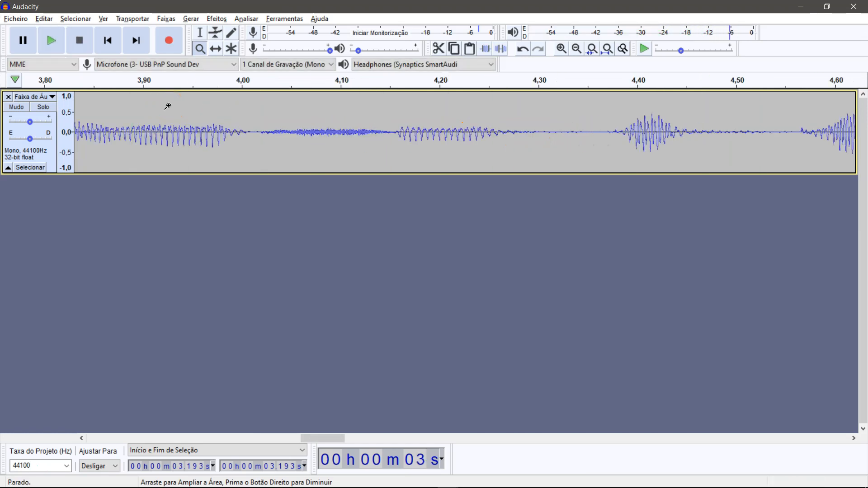
{"action": "key", "text": "space"}
{"action": "key", "text": "space"}
{"action": "key", "text": "space"}
{"action": "key", "text": "space"}
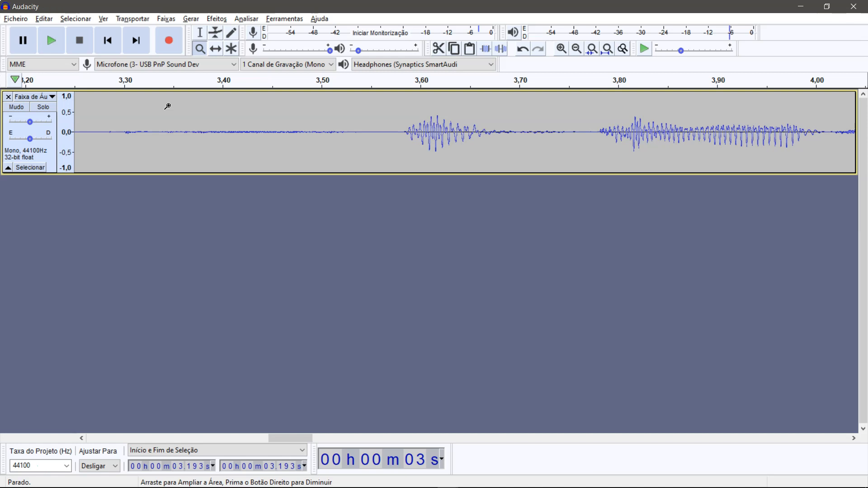
Step: Zoom out to show about 3.0 to 6.1 s and replay the passage from about 3.19 s
{"action": "right_click", "coordinate": [167, 107]}
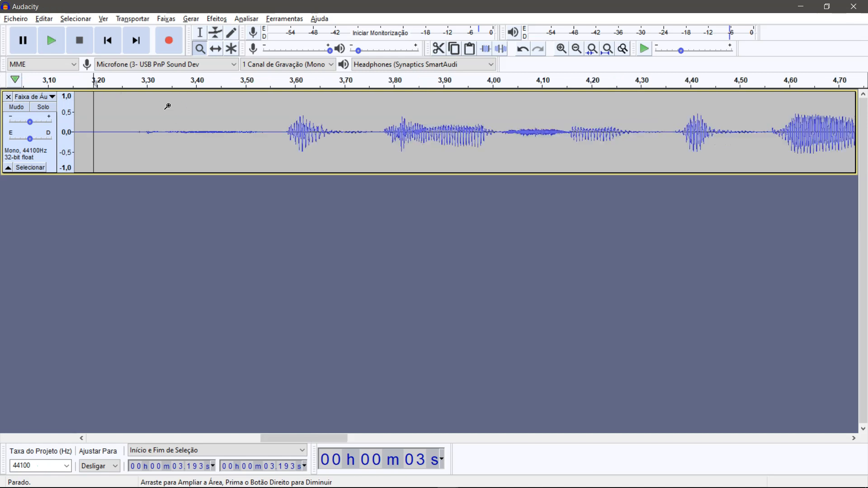
{"action": "right_click", "coordinate": [167, 107]}
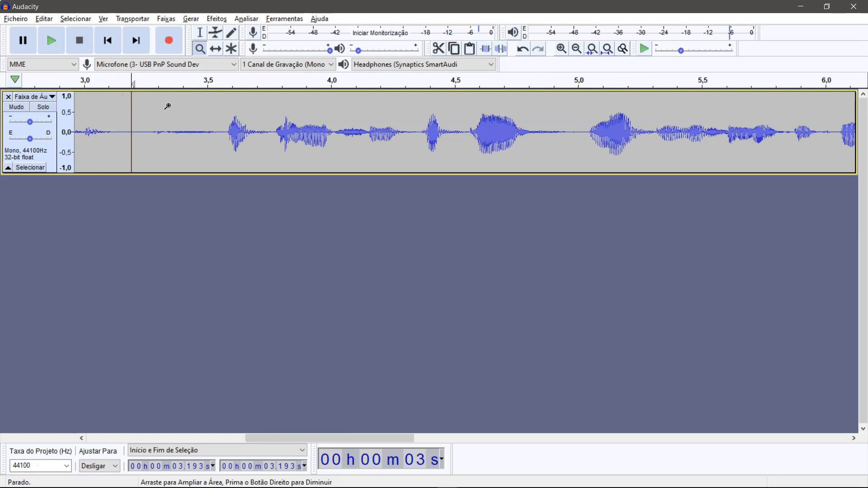
{"action": "key", "text": "space"}
{"action": "key", "text": "space"}
{"action": "key", "text": "space"}
{"action": "key", "text": "space"}
Step: Silence the pause from about 3.23 to 3.56 s and check it by playing from about 2.99 s
{"action": "left_click", "coordinate": [199, 33]}
{"action": "left_click_drag", "start_coordinate": [142, 129], "coordinate": [220, 130]}
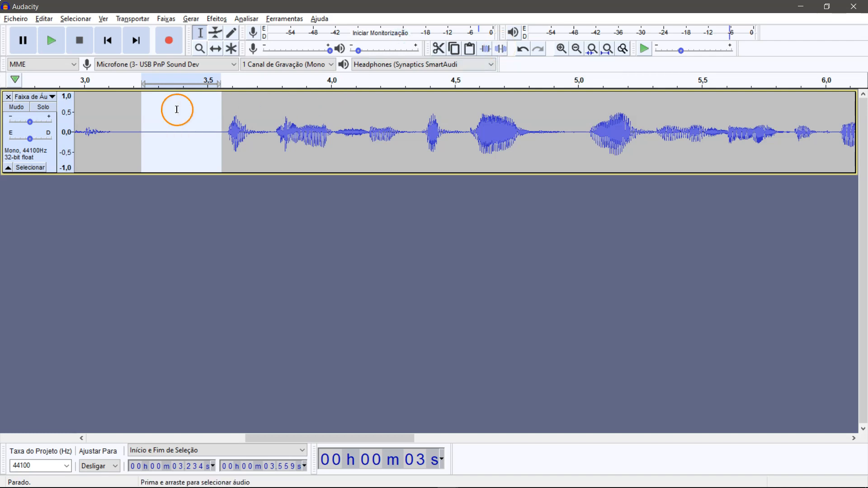
{"action": "left_click", "coordinate": [83, 135]}
{"action": "key", "text": "space"}
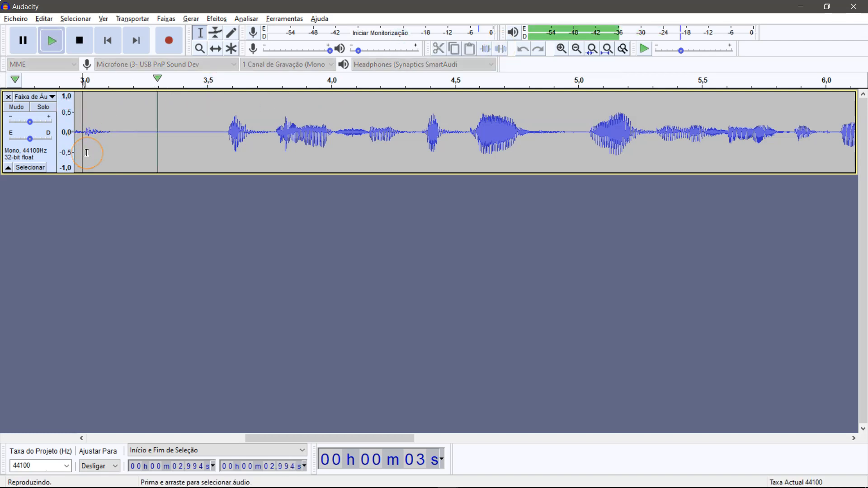
{"action": "key", "text": "space"}
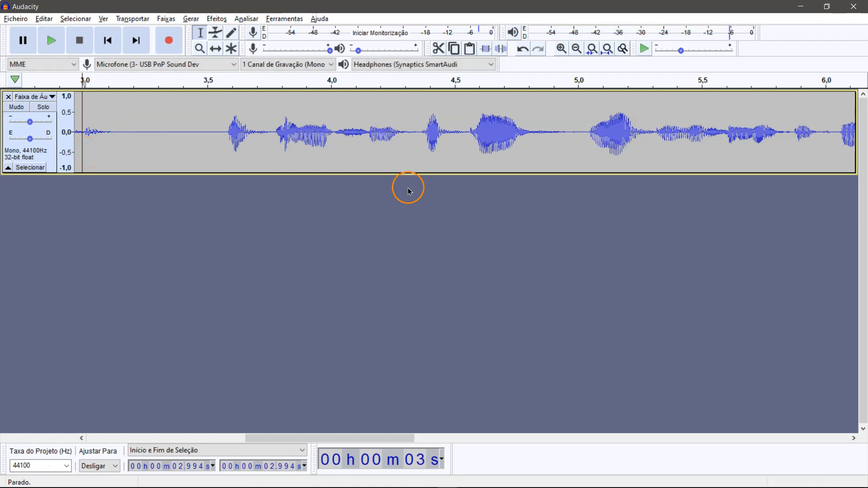
Step: Fit the whole recording in view and silence the gaps from about 7.4 to 8.0 s and 9.29 to 10.0 s
{"action": "left_click", "coordinate": [607, 50]}
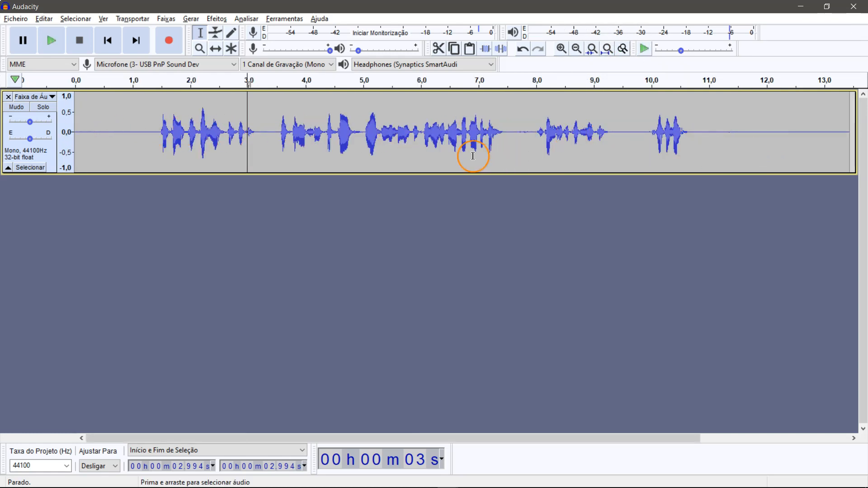
{"action": "left_click_drag", "start_coordinate": [505, 133], "coordinate": [536, 133]}
{"action": "left_click", "coordinate": [497, 45]}
{"action": "left_click_drag", "start_coordinate": [611, 135], "coordinate": [650, 140]}
{"action": "left_click", "coordinate": [501, 48]}
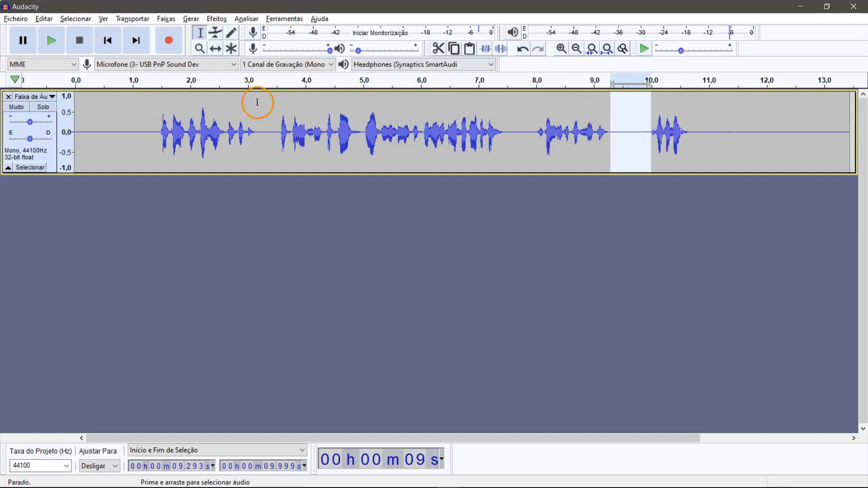
Step: Play the recording from about 1.21 s through the silenced gaps to check the result
{"action": "left_click", "coordinate": [145, 135]}
{"action": "key", "text": "space"}
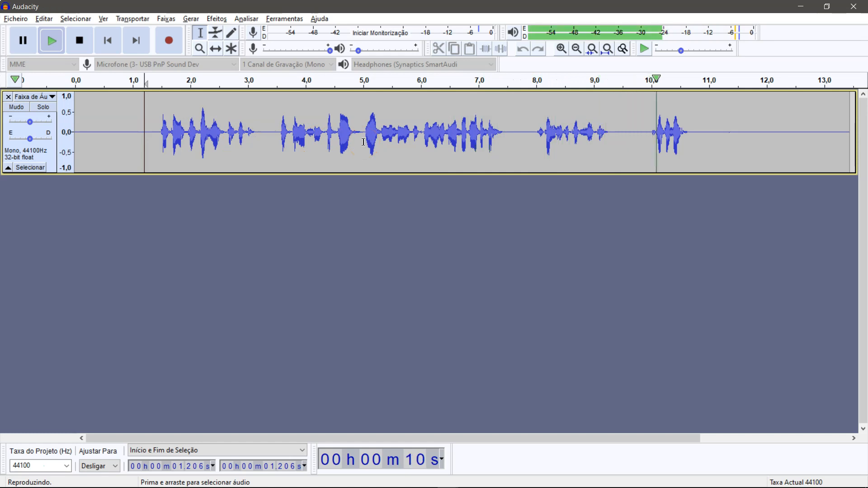
{"action": "key", "text": "space"}
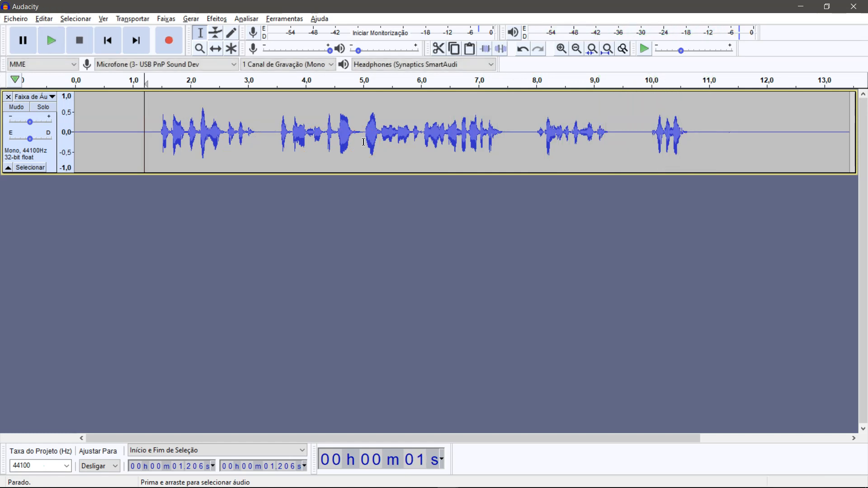
Step: Try silencing the phrase from about 7.94 to 9.33 s, undo that, and delete the phrase instead
{"action": "left_click", "coordinate": [533, 138]}
{"action": "left_click_drag", "start_coordinate": [532, 138], "coordinate": [612, 138]}
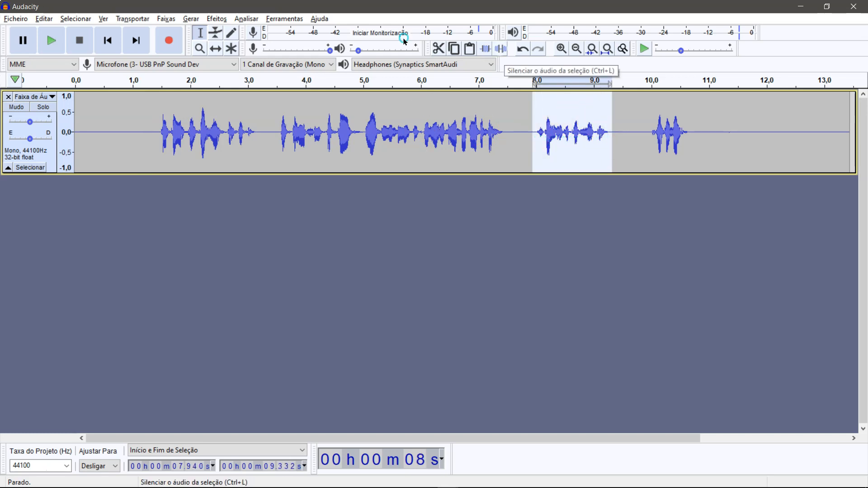
{"action": "left_click", "coordinate": [503, 49]}
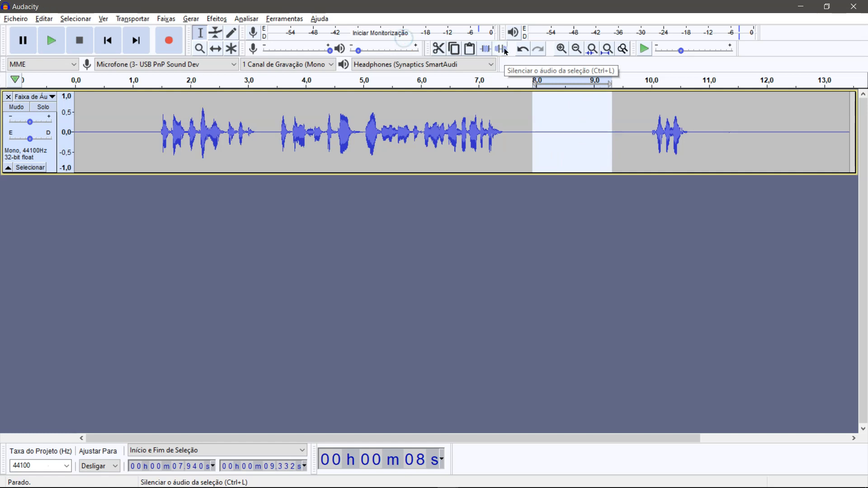
{"action": "key", "text": "ctrl+z"}
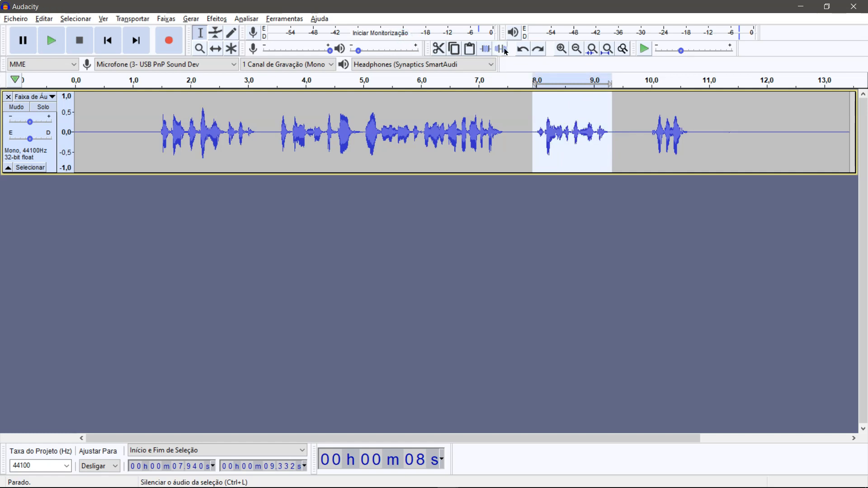
{"action": "key", "text": "Delete"}
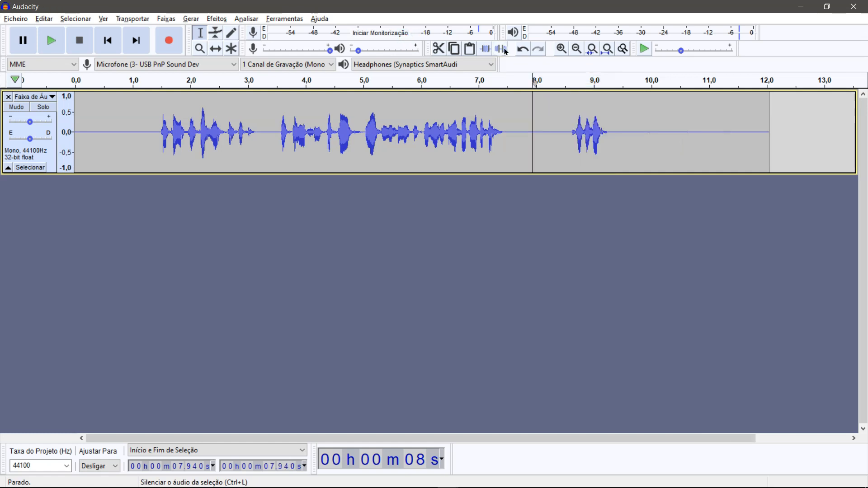
Step: Play back the shortened recording from about 1.32 s and stop it
{"action": "left_click", "coordinate": [650, 134]}
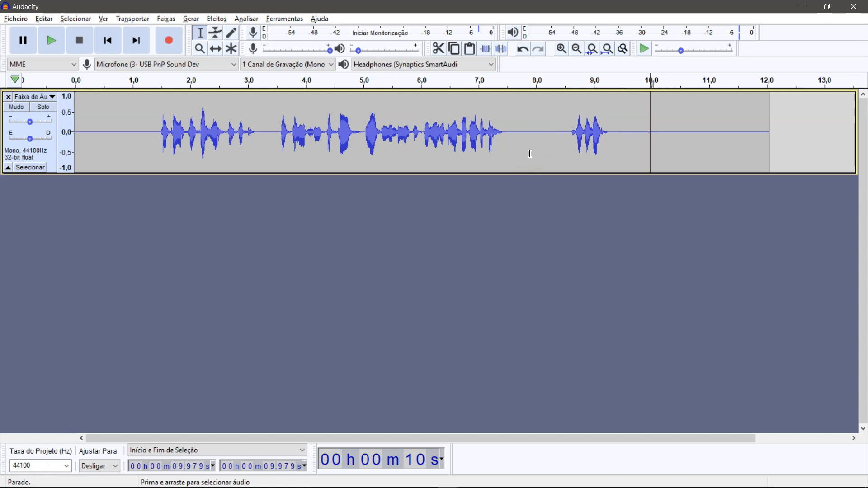
{"action": "left_click", "coordinate": [151, 149]}
{"action": "key", "text": "space"}
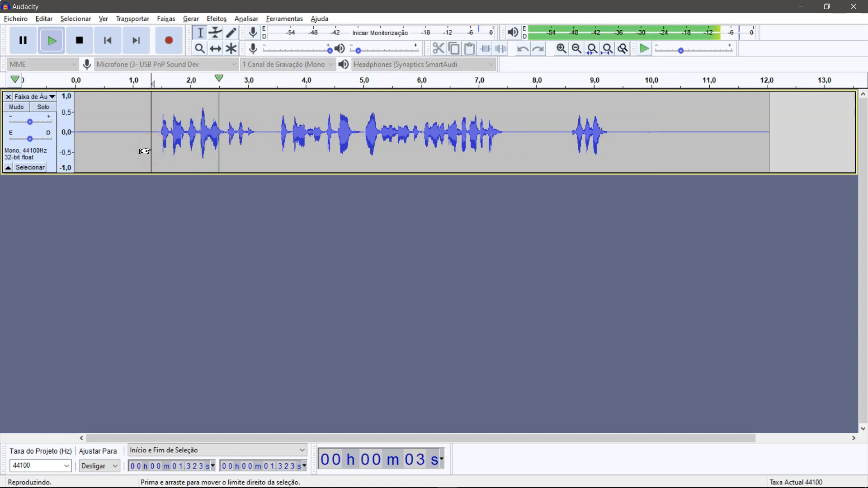
{"action": "key", "text": "space"}
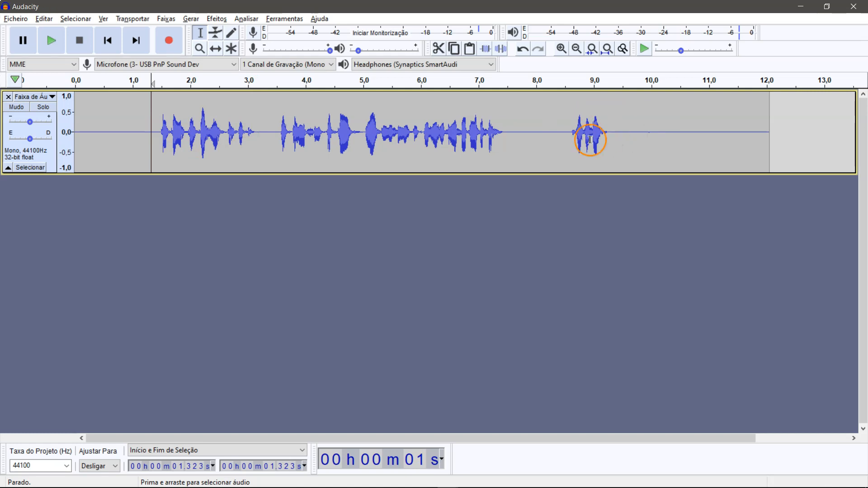
Step: Copy the opening phrase from about 1.29 to 3.25 s and paste it at about 10.37 s
{"action": "left_click_drag", "start_coordinate": [152, 137], "coordinate": [263, 140]}
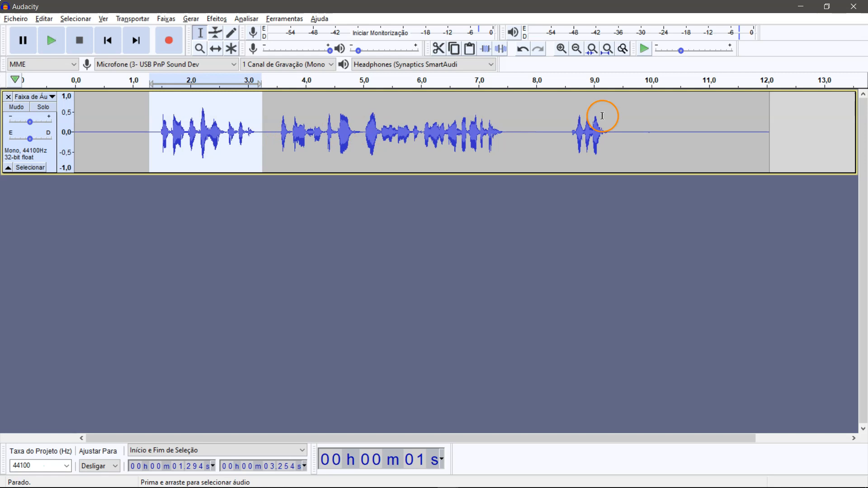
{"action": "left_click", "coordinate": [674, 135]}
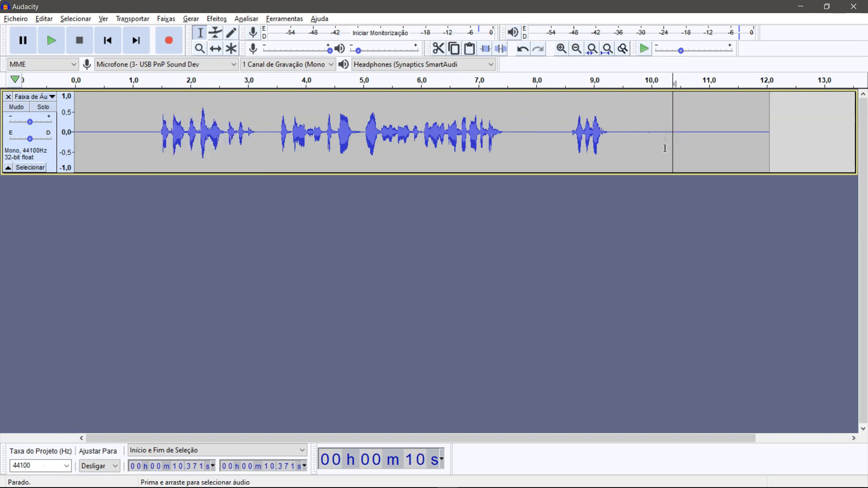
{"action": "key", "text": "ctrl+v"}
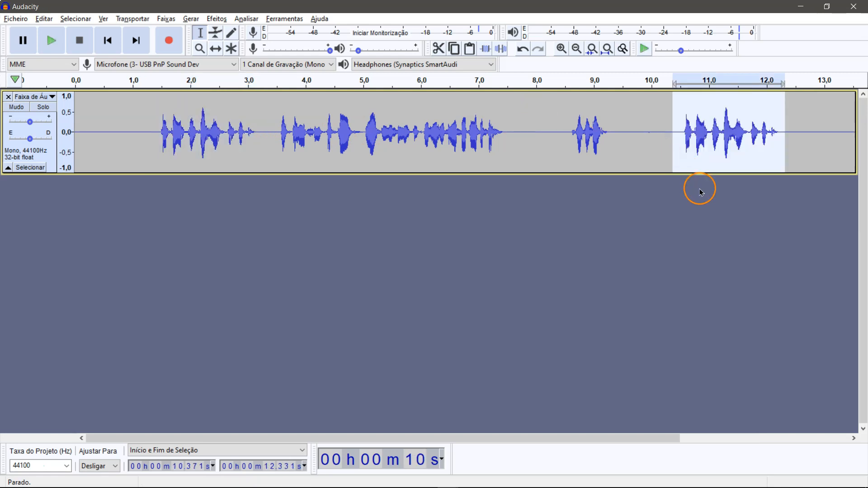
{"action": "left_click", "coordinate": [820, 144]}
Step: Listen to the opening phrase from about 1.39 s and to its pasted copy from about 10.5 s
{"action": "left_click", "coordinate": [155, 144]}
{"action": "key", "text": "space"}
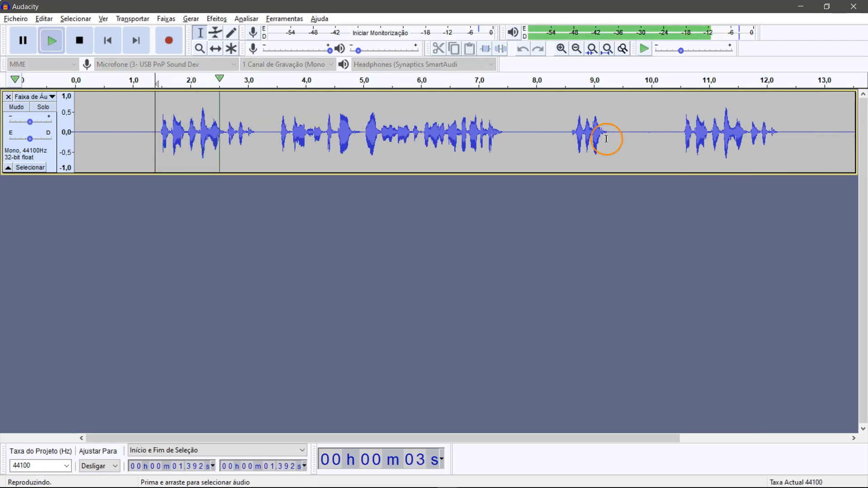
{"action": "left_click", "coordinate": [680, 161]}
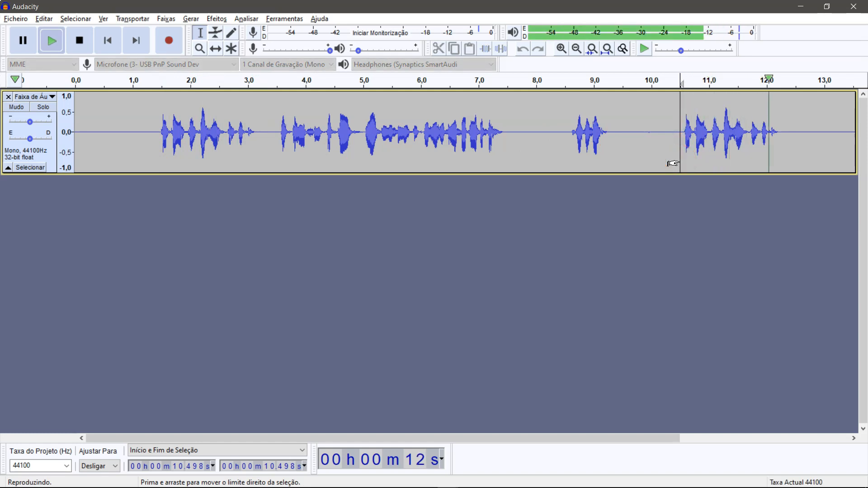
{"action": "key", "text": "space"}
Step: Split the clip at about 10.51 s, just before the pasted phrase
{"action": "left_click", "coordinate": [683, 147]}
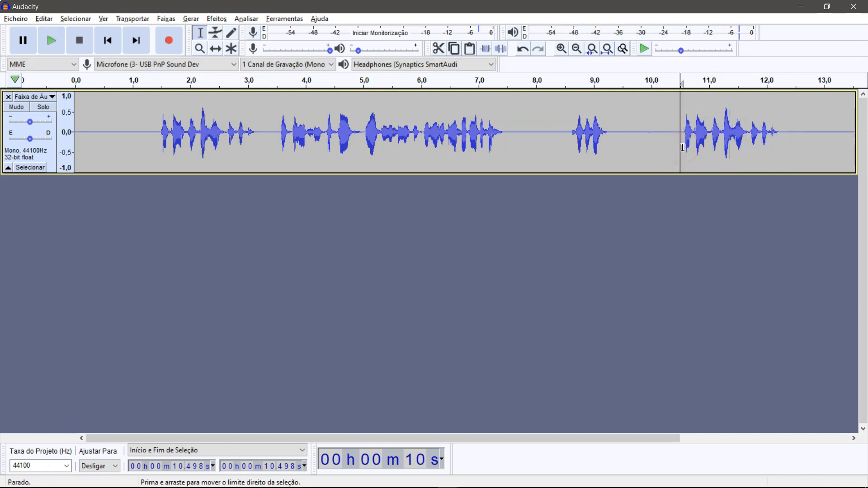
{"action": "left_click", "coordinate": [734, 141]}
{"action": "left_click", "coordinate": [681, 143]}
{"action": "left_click", "coordinate": [200, 36]}
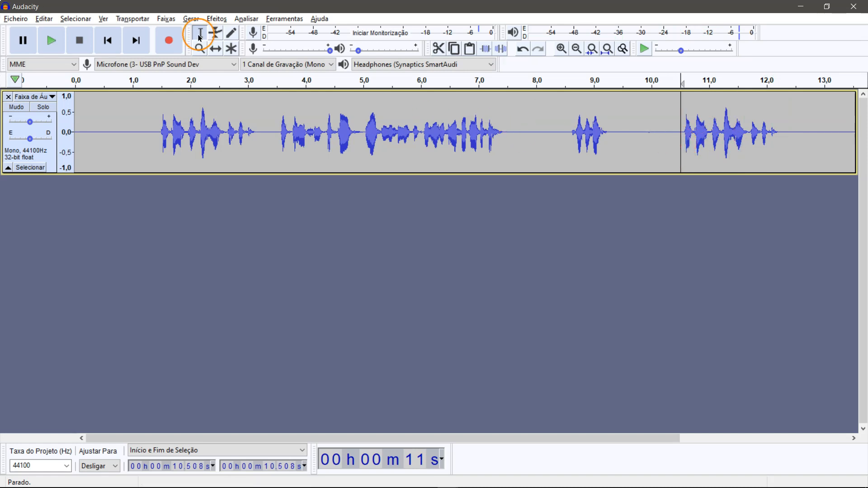
{"action": "left_click", "coordinate": [51, 18]}
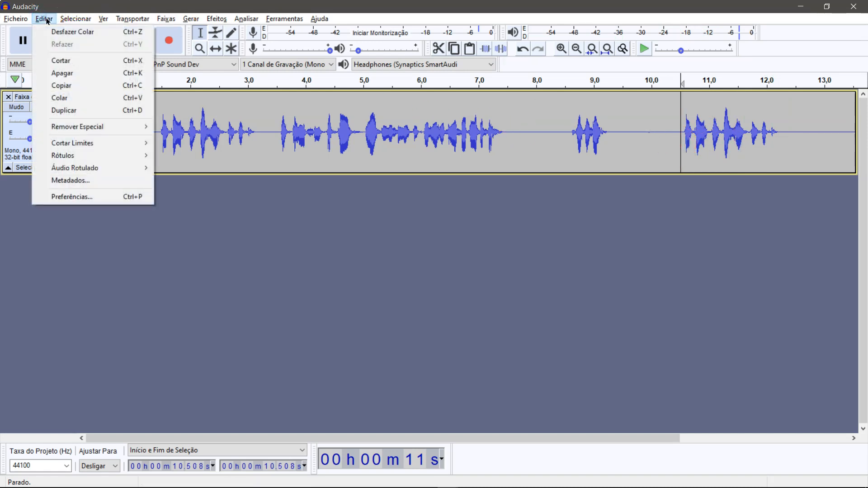
{"action": "left_click", "coordinate": [78, 144]}
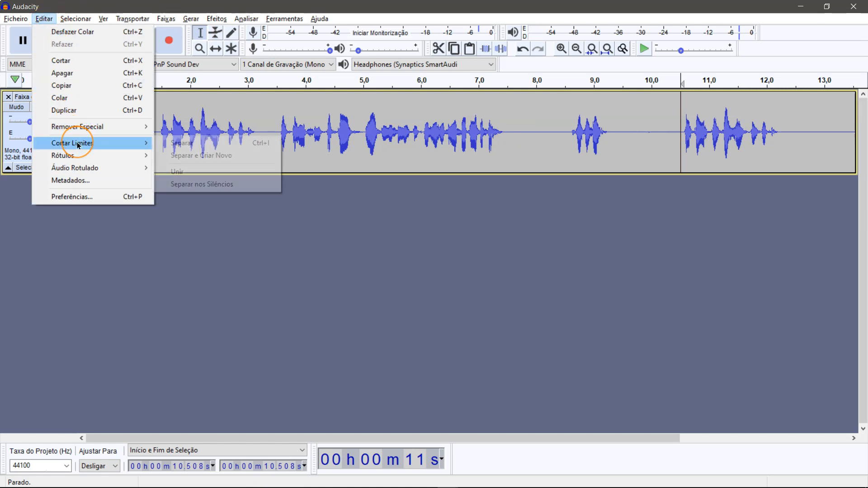
{"action": "left_click", "coordinate": [179, 143]}
Step: Move the second clip to start at about 11.7 s and the first clip to start at about 0.35 s
{"action": "left_click", "coordinate": [215, 49]}
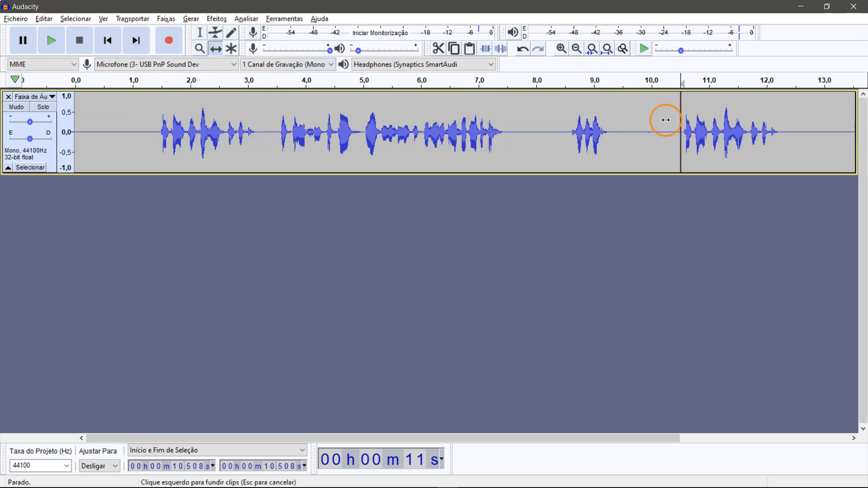
{"action": "scroll", "coordinate": [728, 131], "scroll_direction": "down", "scroll_amount": 1}
{"action": "left_click_drag", "start_coordinate": [430, 132], "coordinate": [481, 136]}
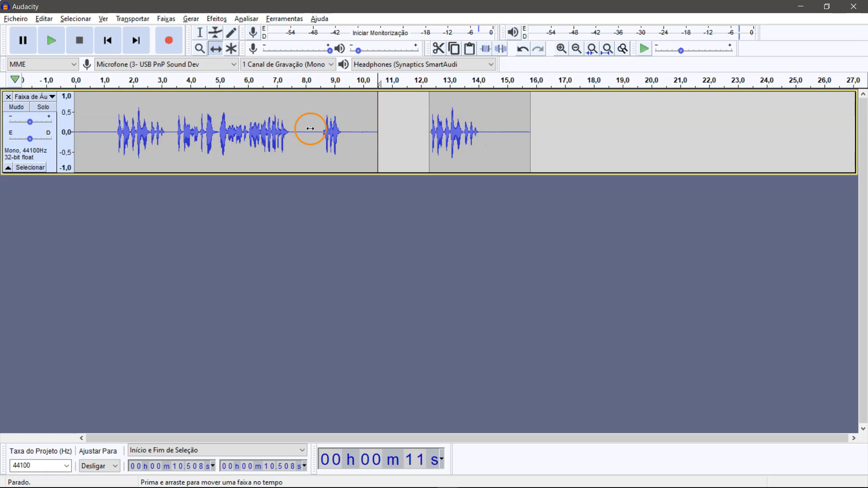
{"action": "mouse_move", "coordinate": [447, 138]}
{"action": "left_mouse_down"}
{"action": "mouse_move", "coordinate": [487, 138]}
{"action": "mouse_move", "coordinate": [424, 137]}
{"action": "mouse_move", "coordinate": [431, 137]}
{"action": "left_mouse_up"}
{"action": "left_click_drag", "start_coordinate": [228, 137], "coordinate": [240, 137]}
Step: Place the cursor at about 3.06 s with the Selection tool, and play and stop the audio from there
{"action": "left_click", "coordinate": [200, 33]}
{"action": "left_click", "coordinate": [191, 133]}
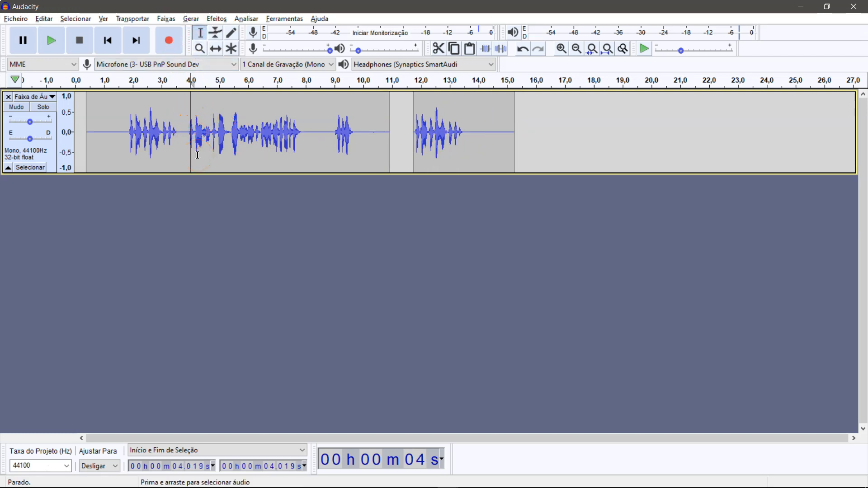
{"action": "left_click", "coordinate": [164, 132]}
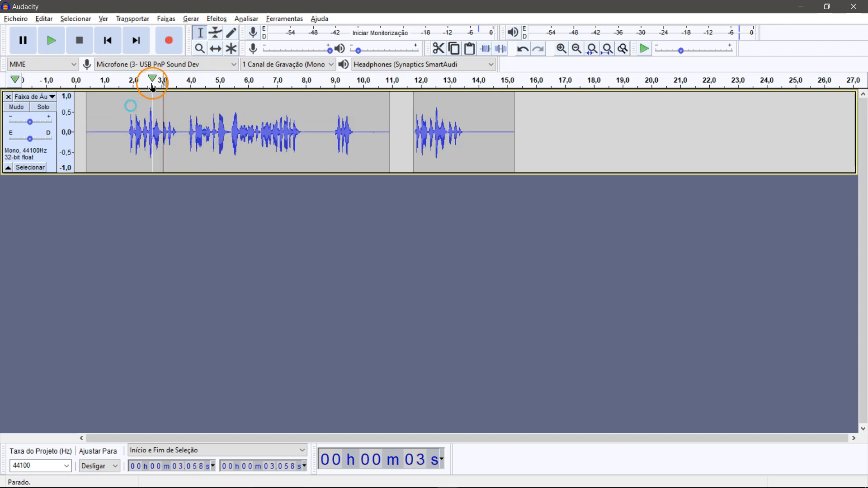
{"action": "key", "text": "space"}
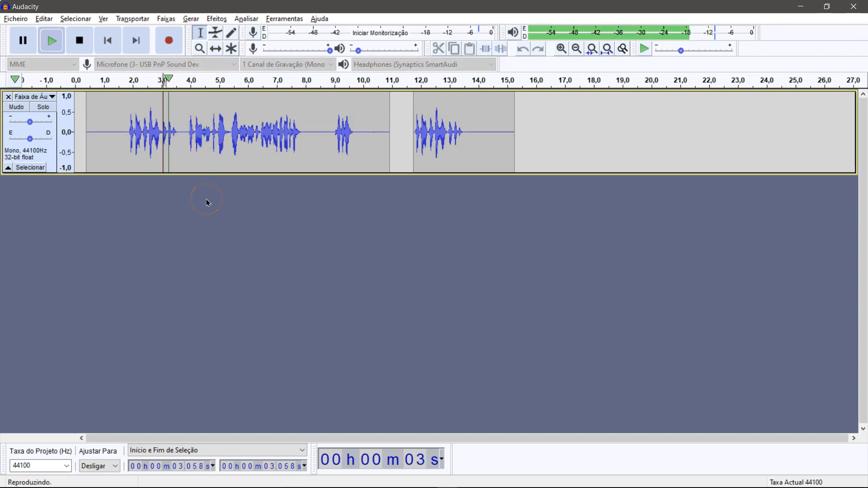
{"action": "key", "text": "space"}
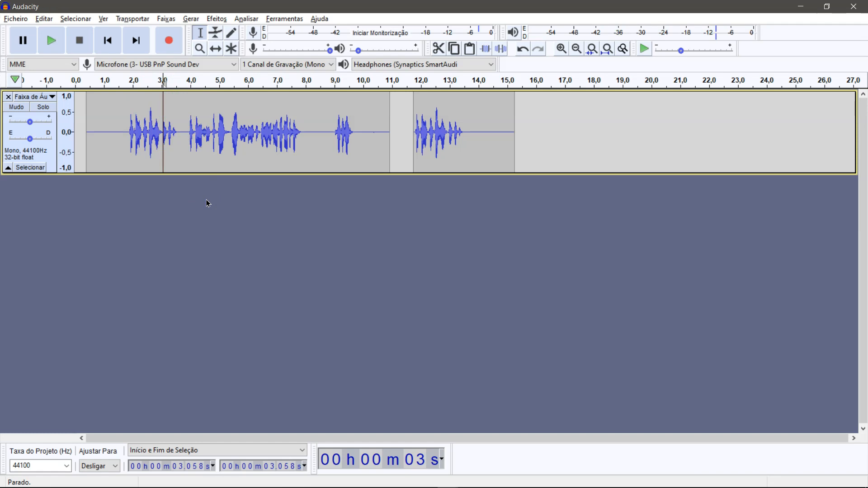
Step: Replay the audio from the cursor, pause it at about 3.9 s, resume it, and pause again at about 5.4 s
{"action": "key", "text": "space"}
{"action": "key", "text": "space"}
{"action": "key", "text": "space"}
{"action": "key", "text": "p"}
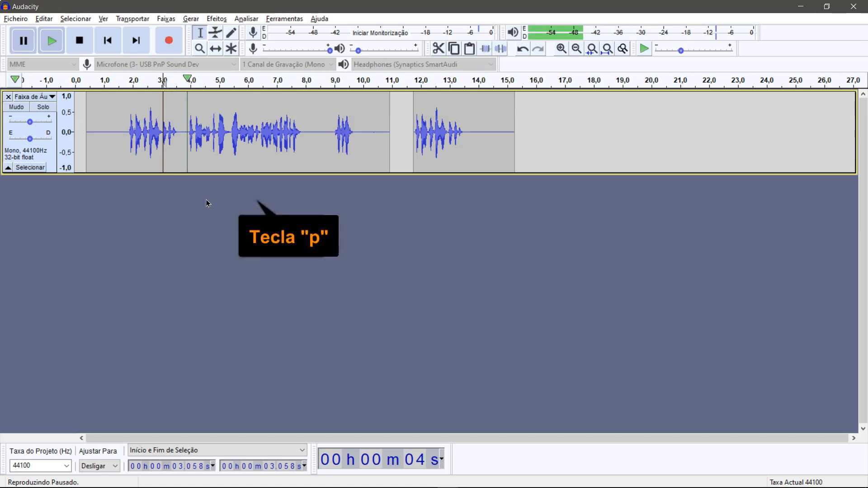
{"action": "key", "text": "p"}
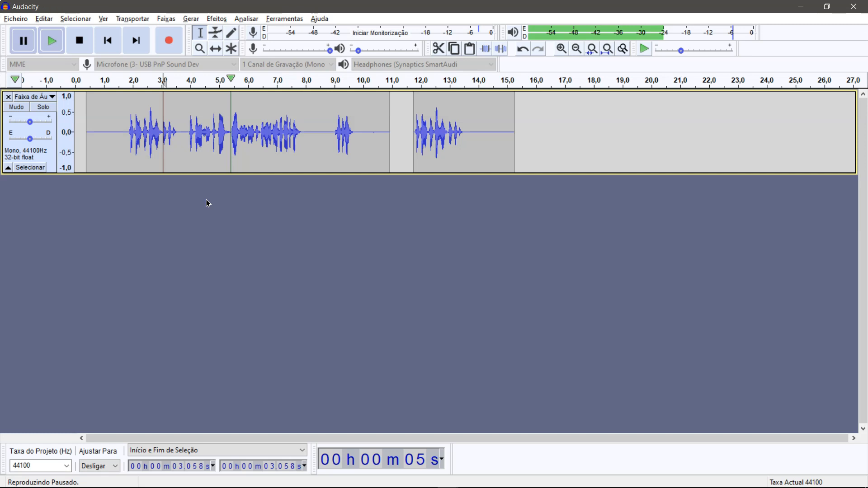
Step: Stop playback and select the whole voice recording from 0 to about 17 s
{"action": "key", "text": "space"}
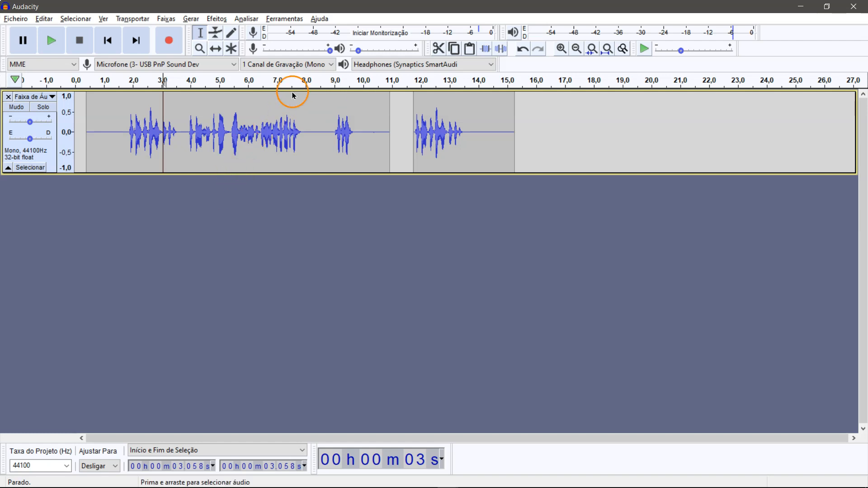
{"action": "left_click_drag", "start_coordinate": [537, 127], "coordinate": [34, 116]}
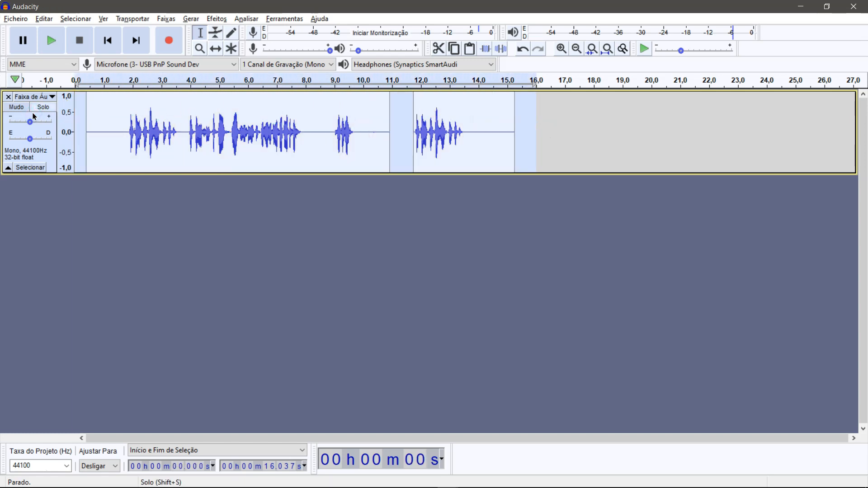
{"action": "left_click", "coordinate": [159, 115]}
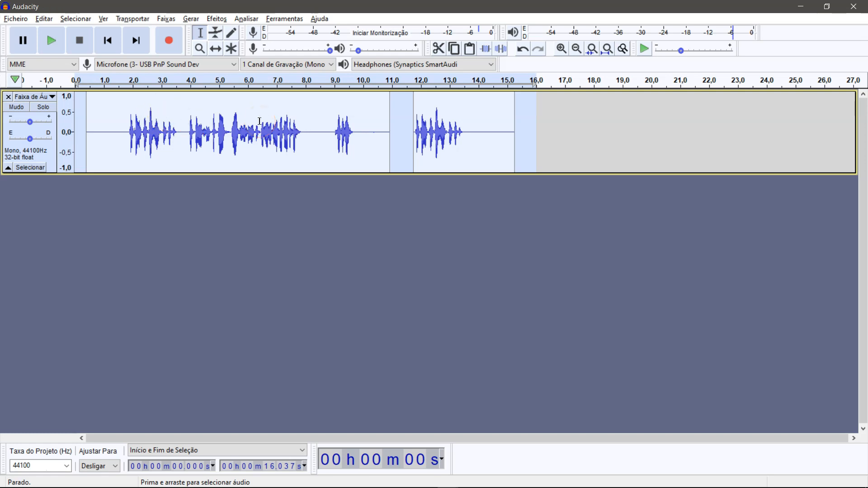
{"action": "double_click", "coordinate": [207, 98]}
{"action": "left_click", "coordinate": [454, 126], "text": "shift"}
{"action": "left_click_drag", "start_coordinate": [454, 126], "coordinate": [75, 136]}
{"action": "left_click", "coordinate": [470, 168]}
Step: Amplify the selection to a new peak amplitude of -0.1 dB, and play a moment of the result
{"action": "left_click", "coordinate": [219, 19]}
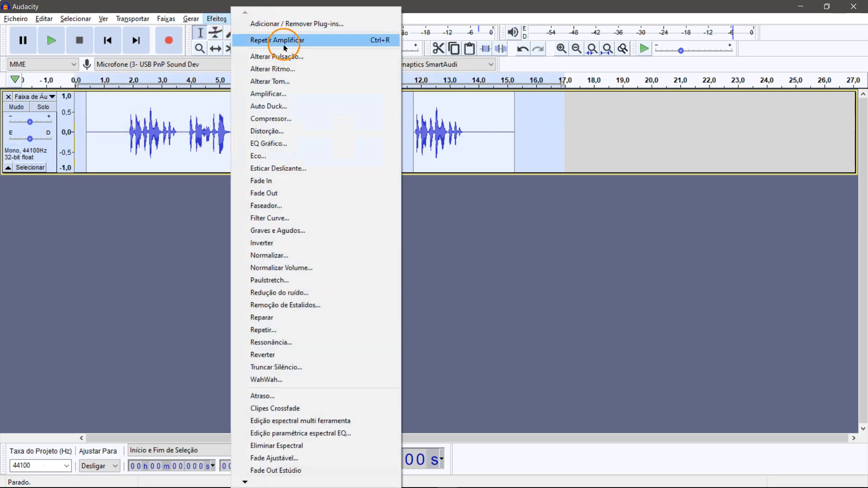
{"action": "left_click", "coordinate": [281, 94]}
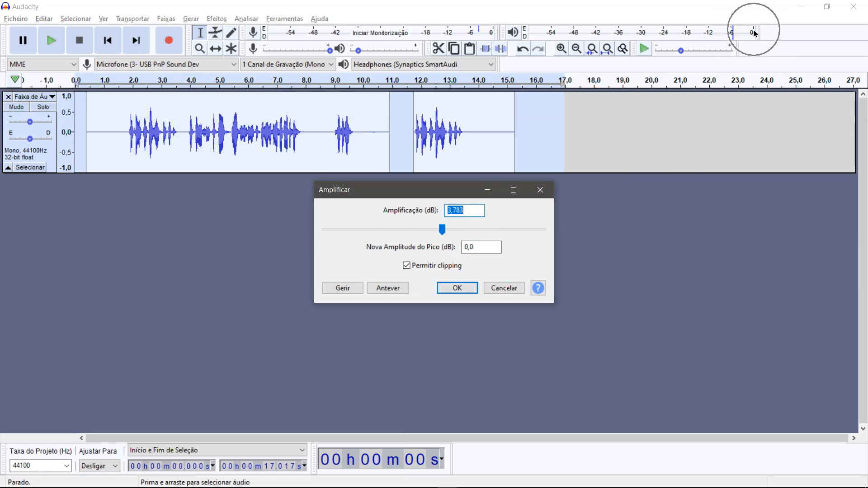
{"action": "double_click", "coordinate": [477, 248]}
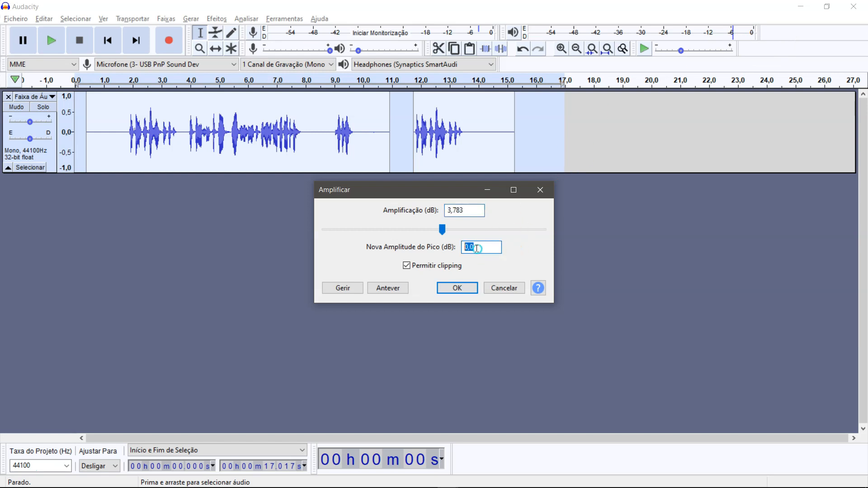
{"action": "type", "text": "-0"}
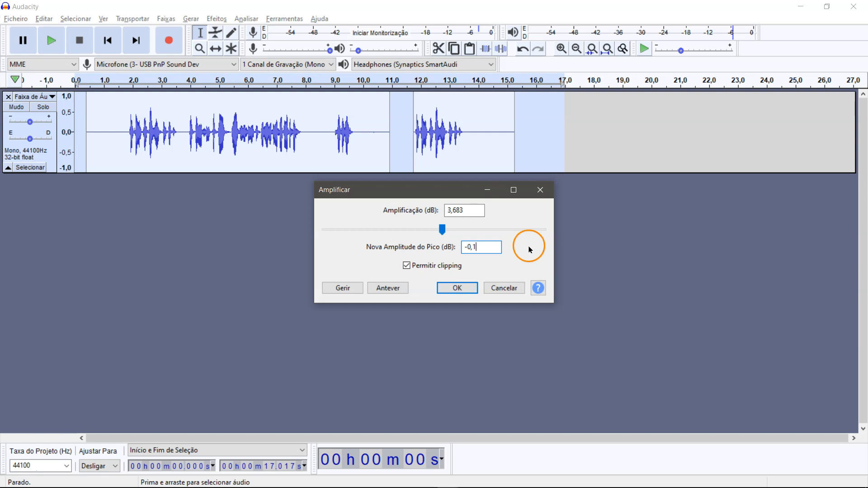
{"action": "left_click", "coordinate": [457, 289]}
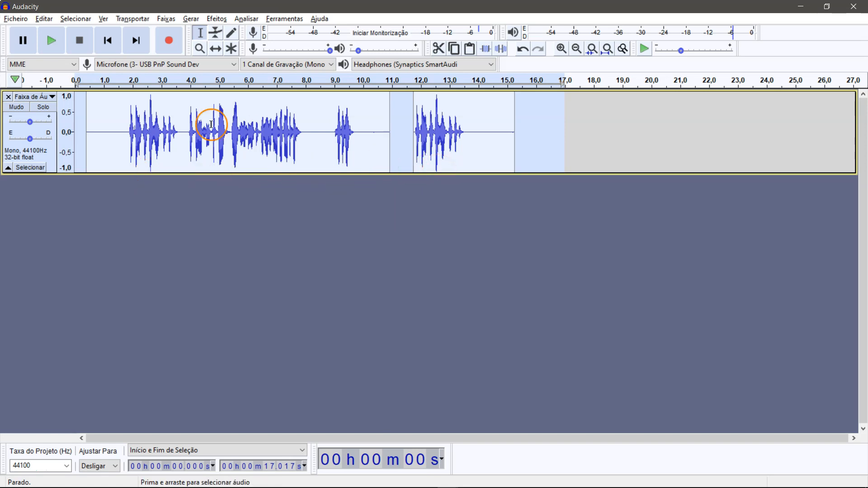
{"action": "left_click", "coordinate": [56, 40]}
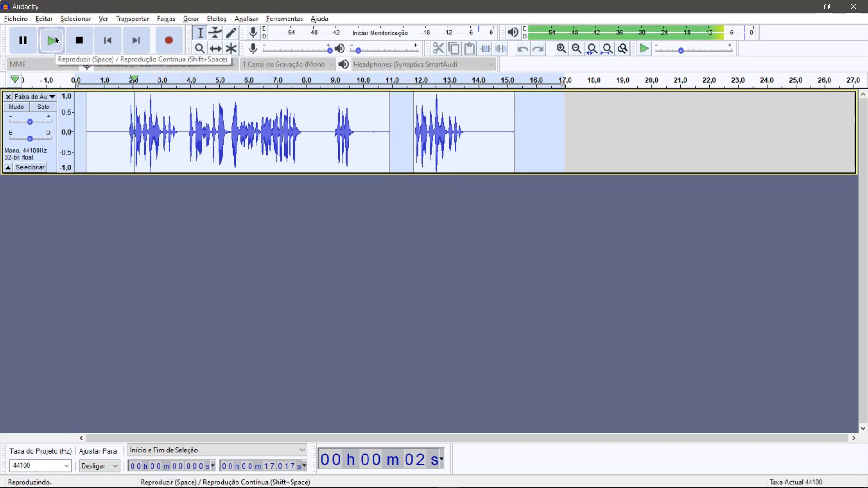
{"action": "left_click", "coordinate": [80, 40]}
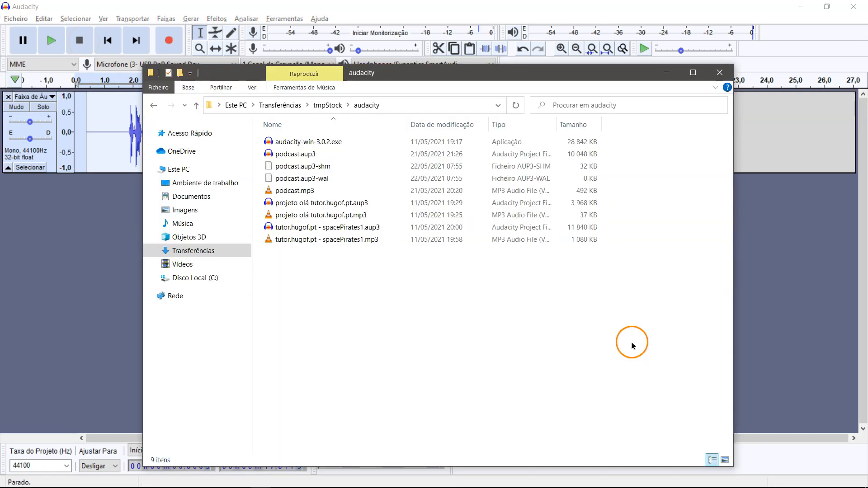
Step: Import "tutor.hugof.pt - spacePirates1.mp3" from the audacity folder window as a new track below the voice track
{"action": "double_click", "coordinate": [374, 244]}
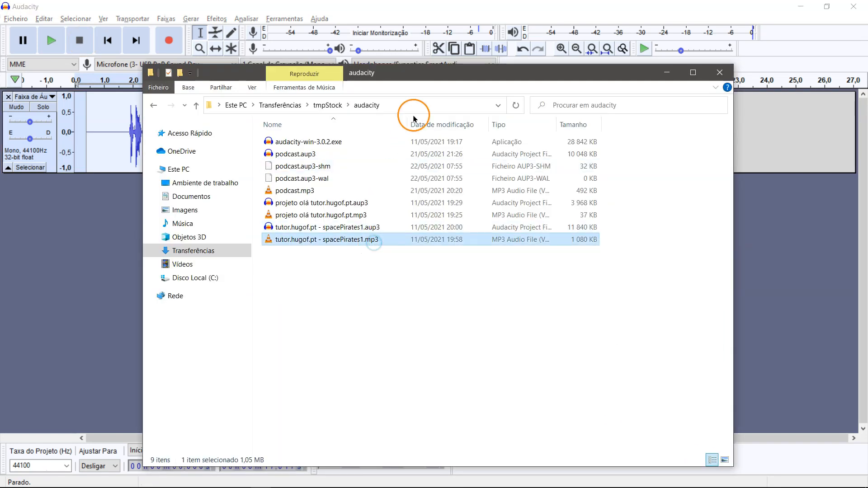
{"action": "left_click_drag", "start_coordinate": [411, 72], "coordinate": [610, 37]}
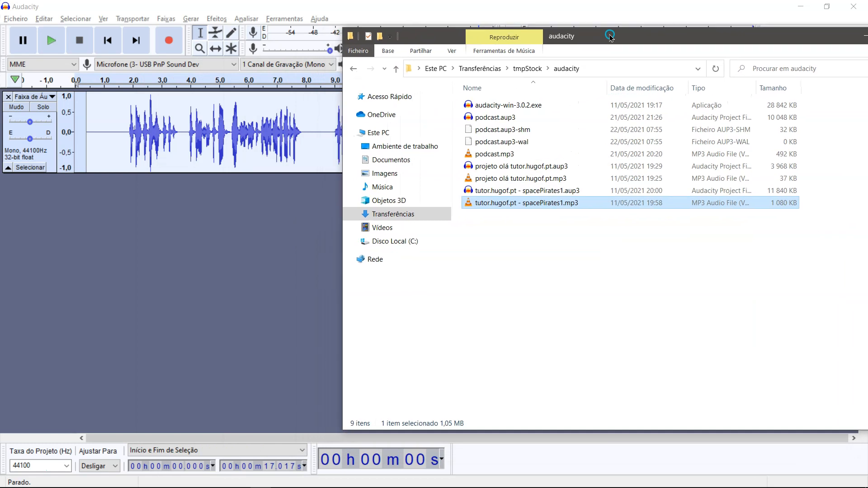
{"action": "left_click", "coordinate": [533, 204]}
{"action": "left_click", "coordinate": [265, 206]}
{"action": "left_click_drag", "start_coordinate": [504, 205], "coordinate": [282, 267]}
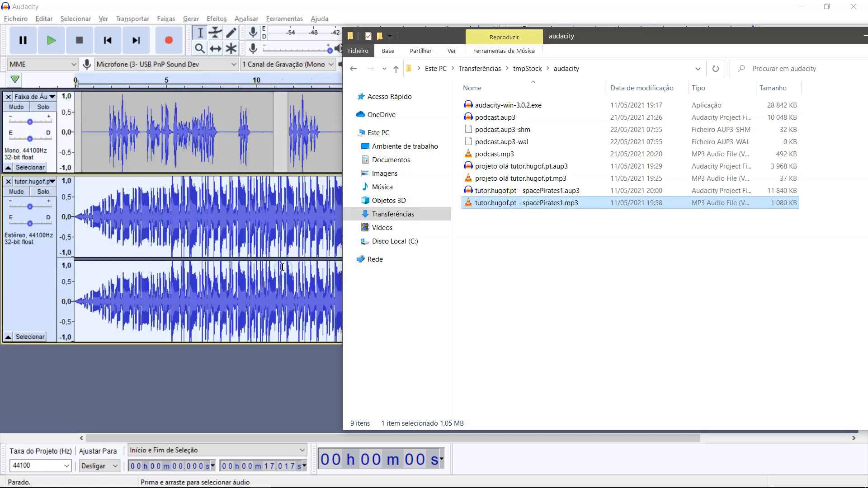
{"action": "left_click", "coordinate": [15, 19]}
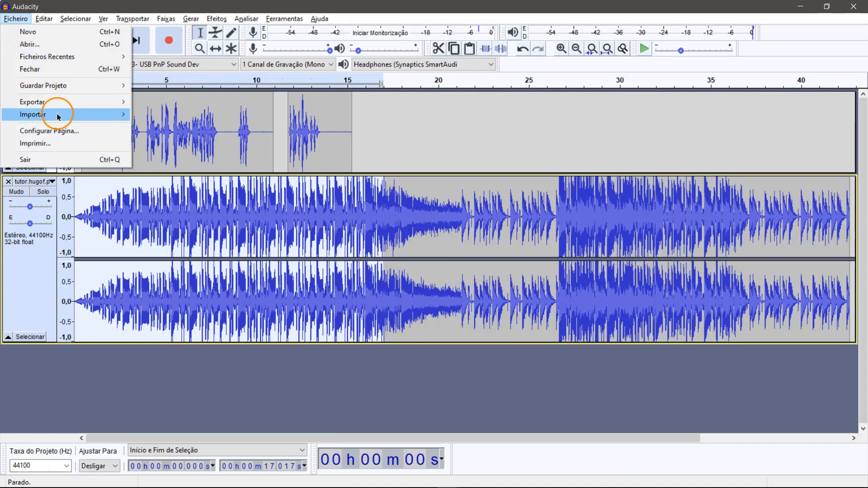
{"action": "mouse_move", "coordinate": [60, 116]}
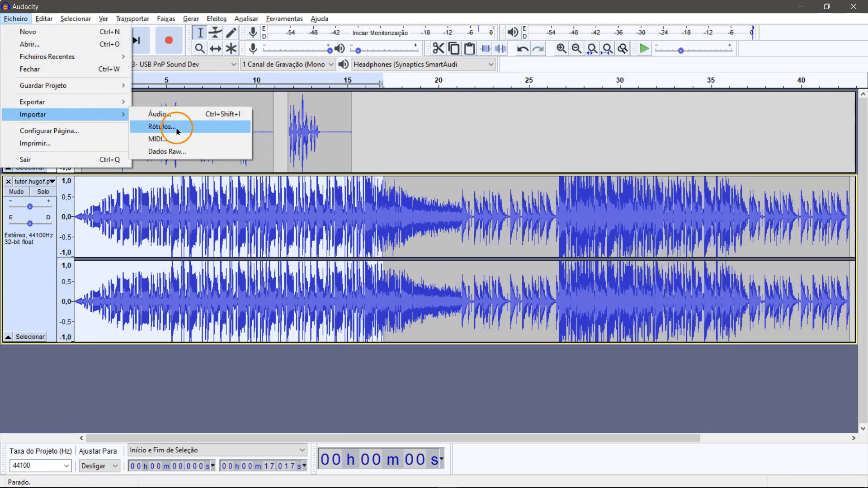
{"action": "left_click", "coordinate": [165, 115]}
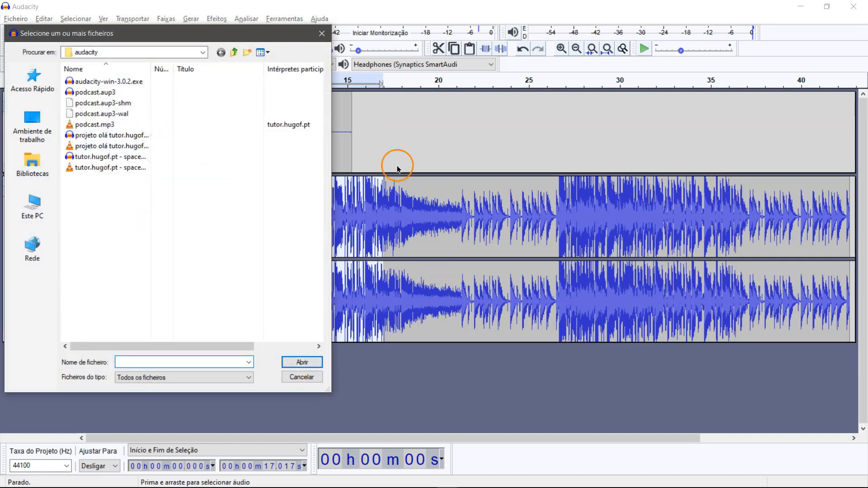
{"action": "left_click", "coordinate": [328, 35]}
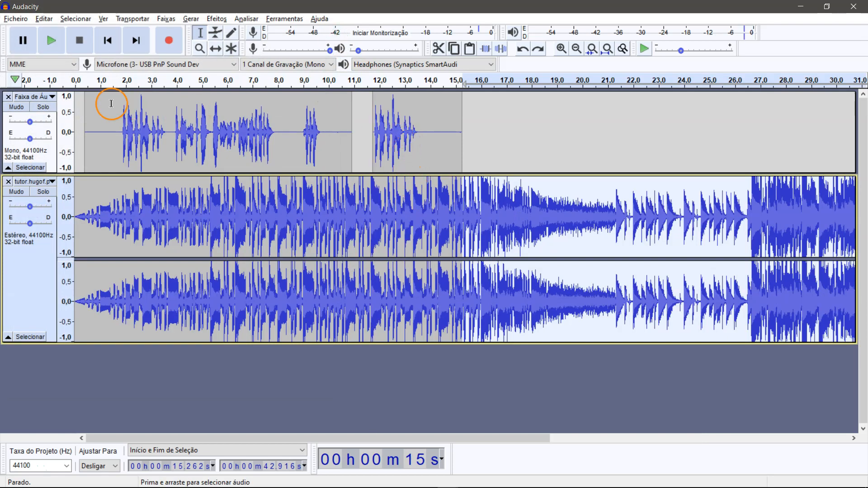
Step: With the Time Shift tool, move the second voice clip to start at about 18 s and the first to about 0.5 s
{"action": "left_click", "coordinate": [216, 48]}
{"action": "left_click_drag", "start_coordinate": [420, 121], "coordinate": [577, 151]}
{"action": "mouse_move", "coordinate": [206, 144]}
{"action": "left_mouse_down"}
{"action": "mouse_move", "coordinate": [251, 145]}
{"action": "mouse_move", "coordinate": [210, 145]}
{"action": "left_mouse_up"}
{"action": "left_click", "coordinate": [145, 120]}
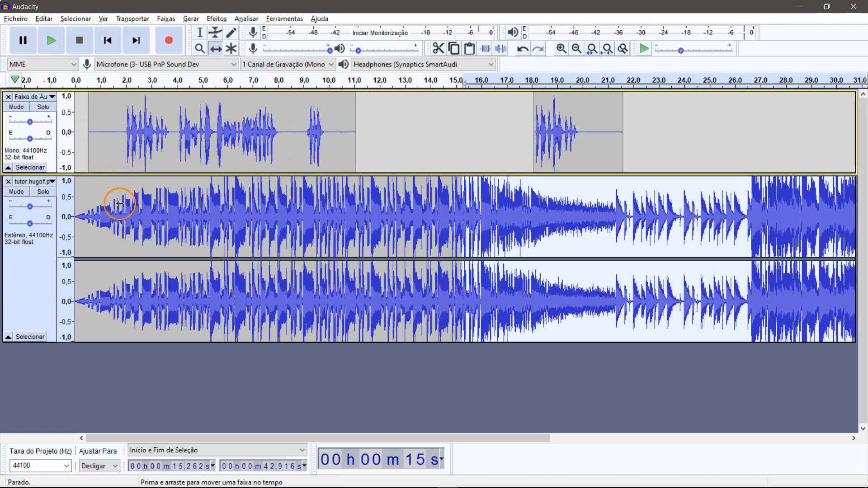
Step: Delete the leading silence of the voice track from about 0.18 s to 1.87 s
{"action": "left_click", "coordinate": [200, 33]}
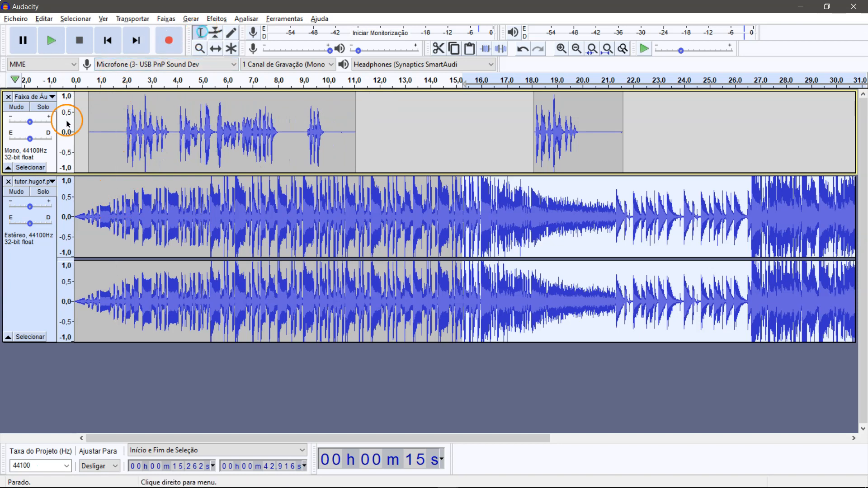
{"action": "left_click_drag", "start_coordinate": [124, 130], "coordinate": [80, 131]}
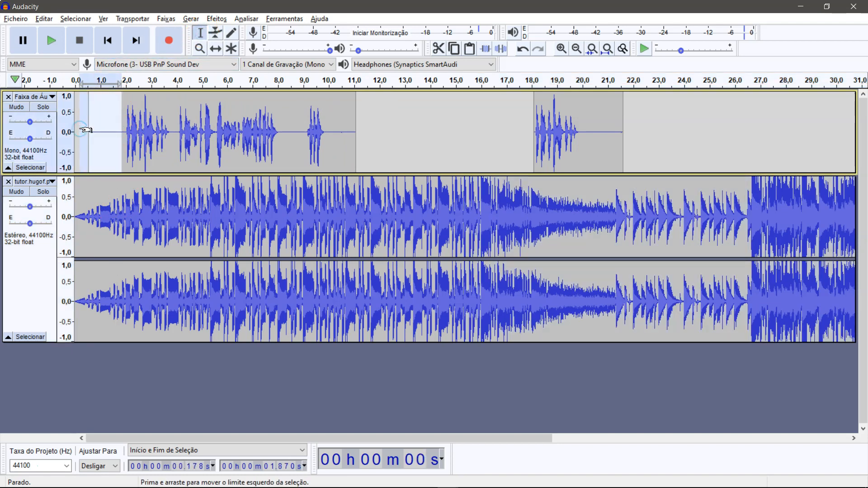
{"action": "key", "text": "Delete"}
Step: Place the cursor at about 2.16 s in the voice track, and play and stop both tracks from there
{"action": "left_click", "coordinate": [130, 127]}
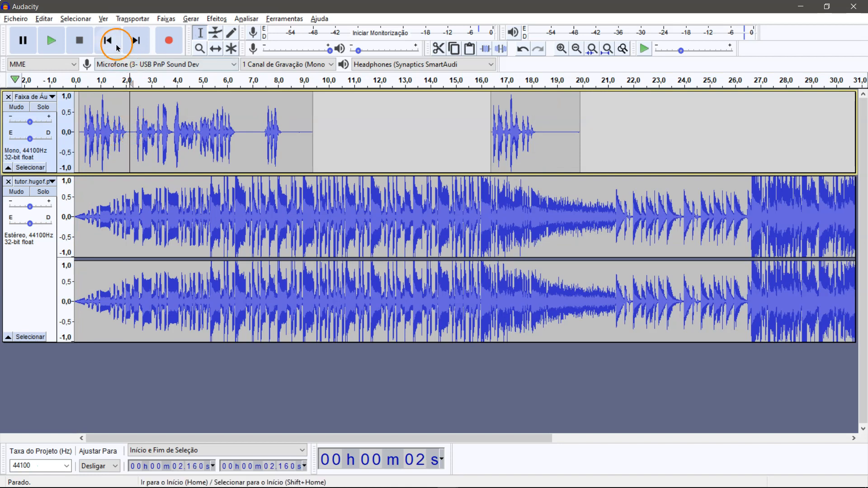
{"action": "key", "text": "space"}
{"action": "key", "text": "space"}
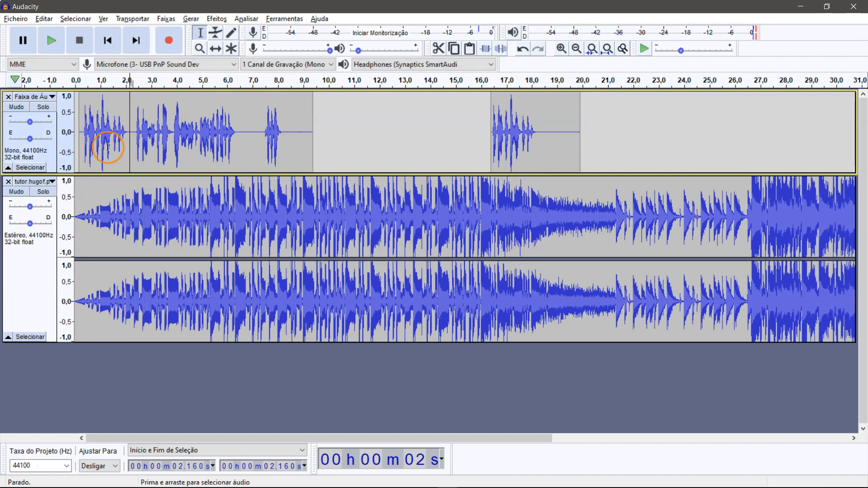
Step: Solo the voice track, and play and stop it from the cursor
{"action": "left_click", "coordinate": [38, 108]}
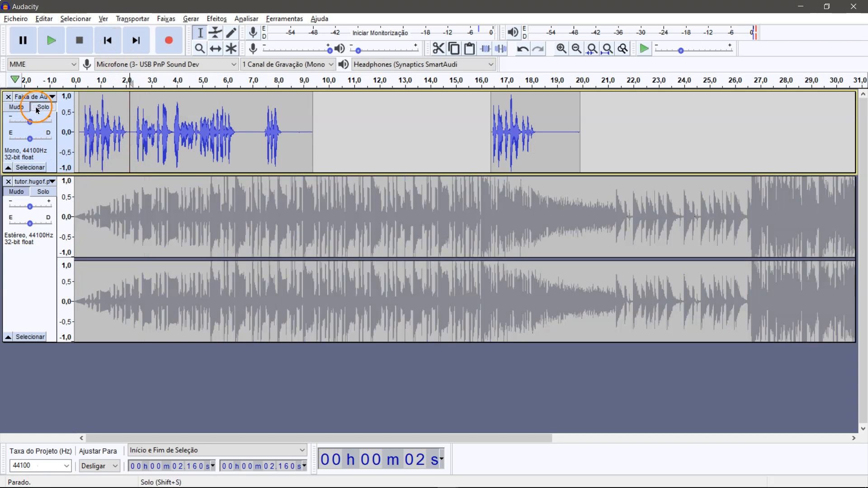
{"action": "key", "text": "space"}
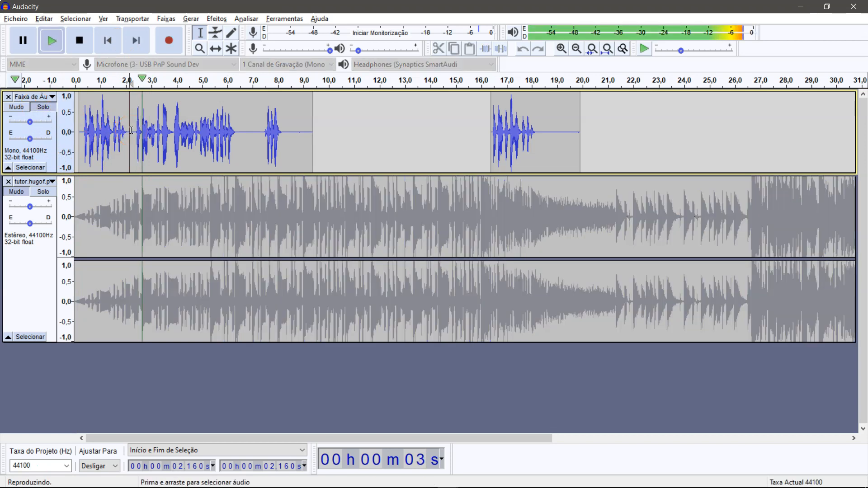
{"action": "key", "text": "space"}
Step: Split the first voice clip at about 2.23 s, in the pause after the opening phrase
{"action": "left_click", "coordinate": [131, 131]}
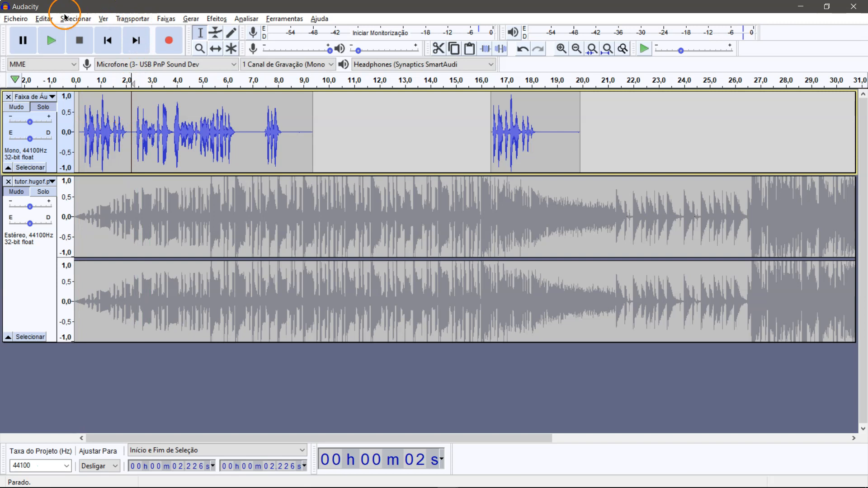
{"action": "left_click", "coordinate": [44, 18]}
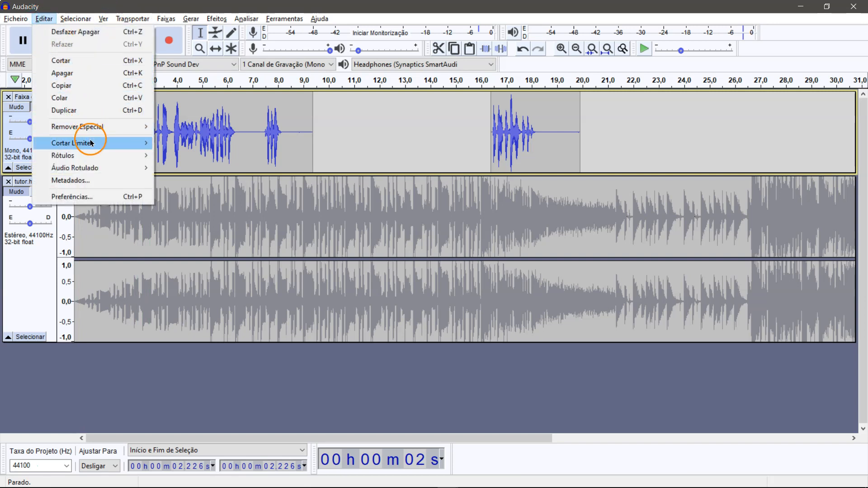
{"action": "mouse_move", "coordinate": [107, 143]}
{"action": "left_click", "coordinate": [174, 147]}
Step: Move the split-off second voice clip to start at about 5.4 s, and split it at about 9.93 s
{"action": "left_click", "coordinate": [213, 48]}
{"action": "left_click_drag", "start_coordinate": [208, 131], "coordinate": [290, 132]}
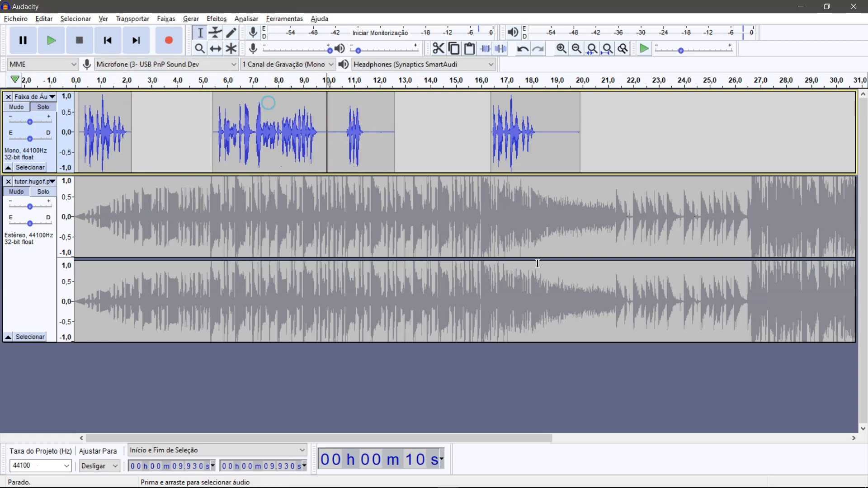
{"action": "left_click", "coordinate": [544, 264]}
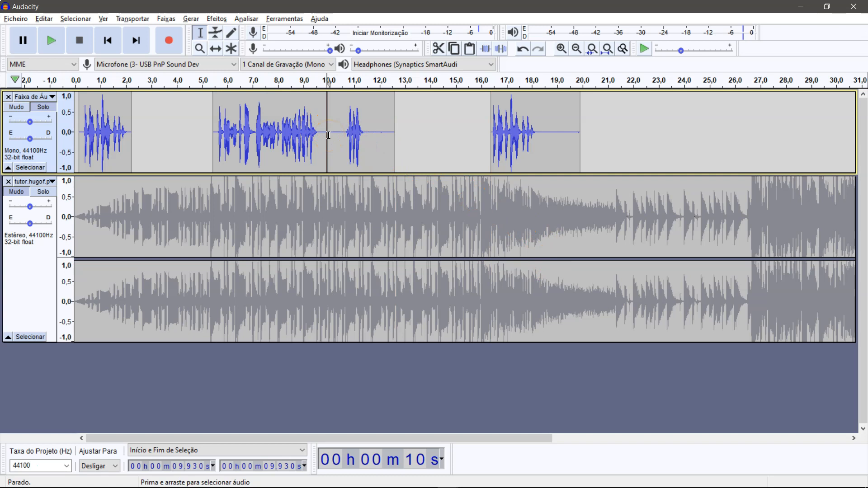
{"action": "left_click", "coordinate": [354, 125]}
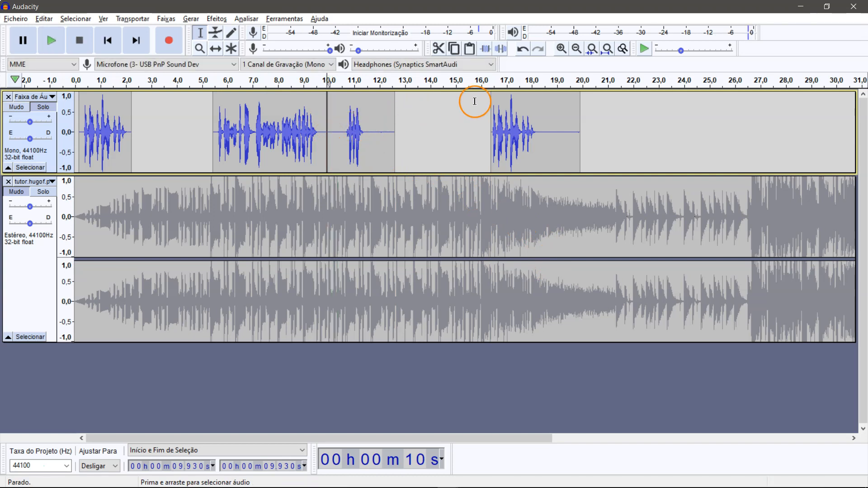
Step: Delete the last voice clip's silence after about 18.28 s, and move the short clip split off at 9.93 s behind it
{"action": "left_click_drag", "start_coordinate": [583, 144], "coordinate": [530, 150]}
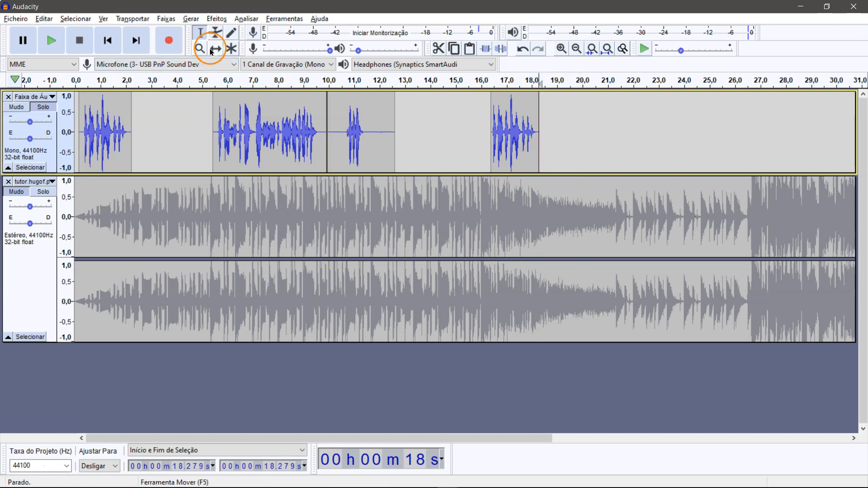
{"action": "left_click_drag", "start_coordinate": [355, 129], "coordinate": [702, 137]}
Step: Trim the silence around the moved short phrase, and delete the second voice clip's trailing silence after about 9.66 s
{"action": "left_click", "coordinate": [201, 33]}
{"action": "key", "text": "Delete"}
{"action": "key", "text": "Delete"}
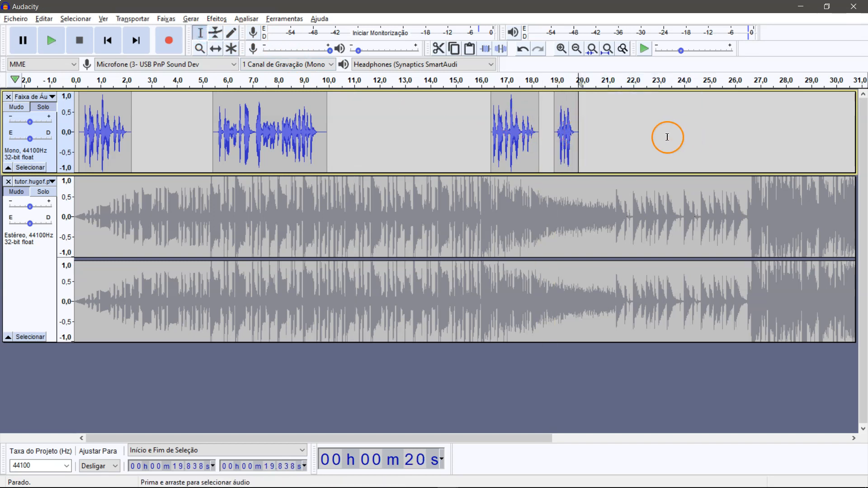
{"action": "left_click_drag", "start_coordinate": [313, 133], "coordinate": [349, 134]}
{"action": "key", "text": "Delete"}
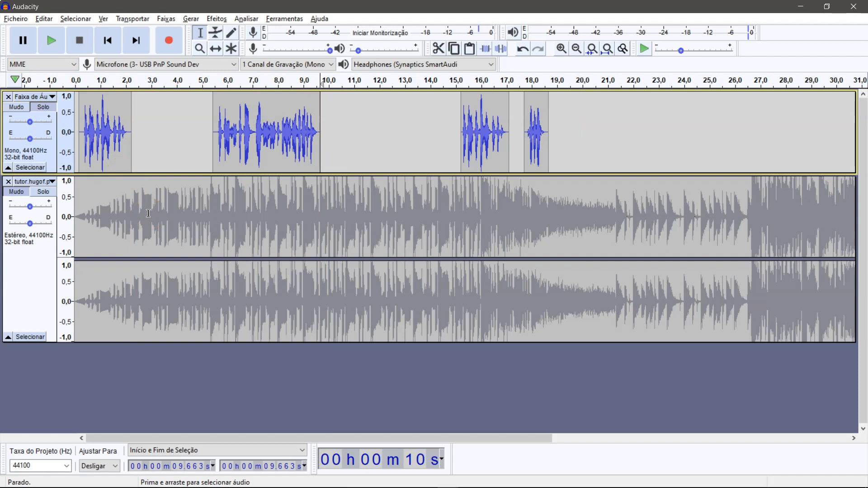
Step: Turn off the voice track's solo and unmute the music track so both tracks are audible
{"action": "left_click", "coordinate": [216, 141]}
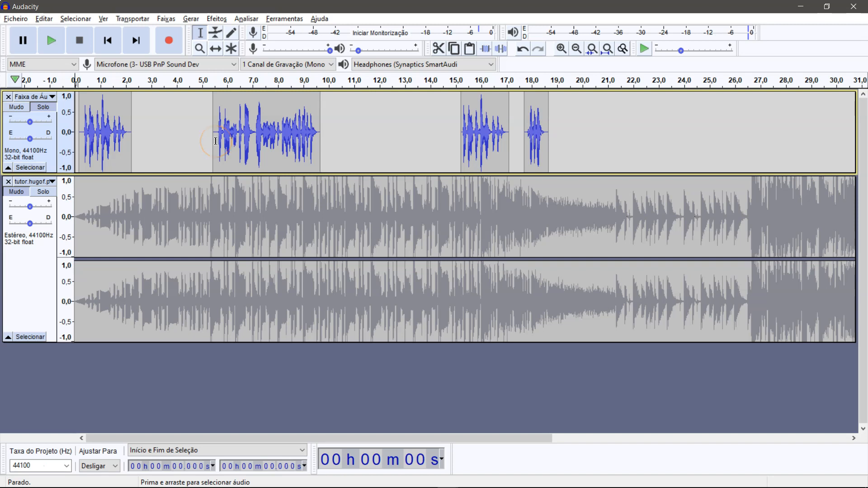
{"action": "left_click", "coordinate": [216, 38]}
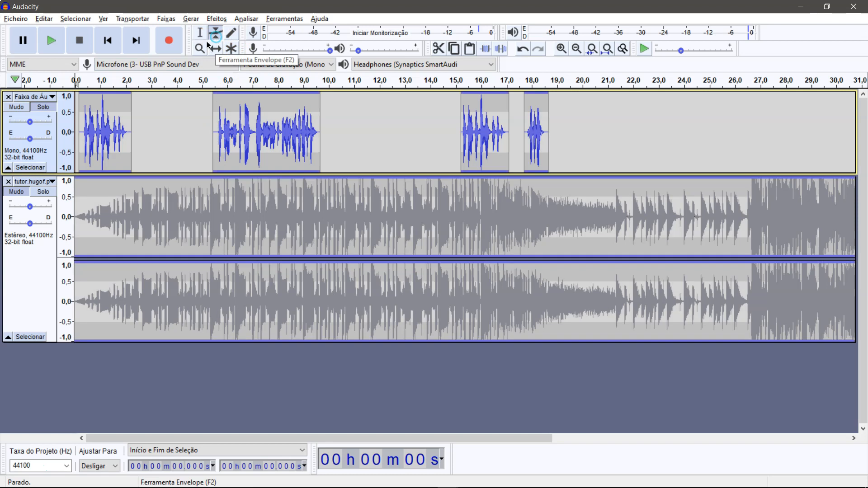
{"action": "left_click", "coordinate": [22, 193]}
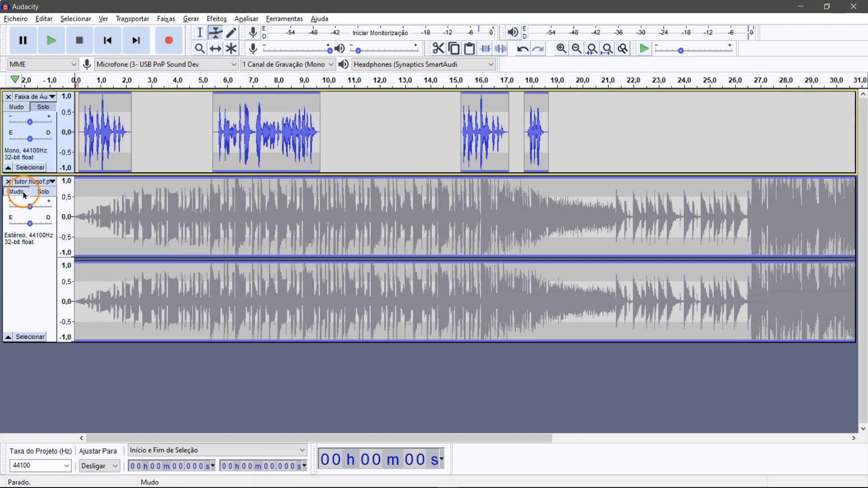
{"action": "left_click", "coordinate": [23, 193]}
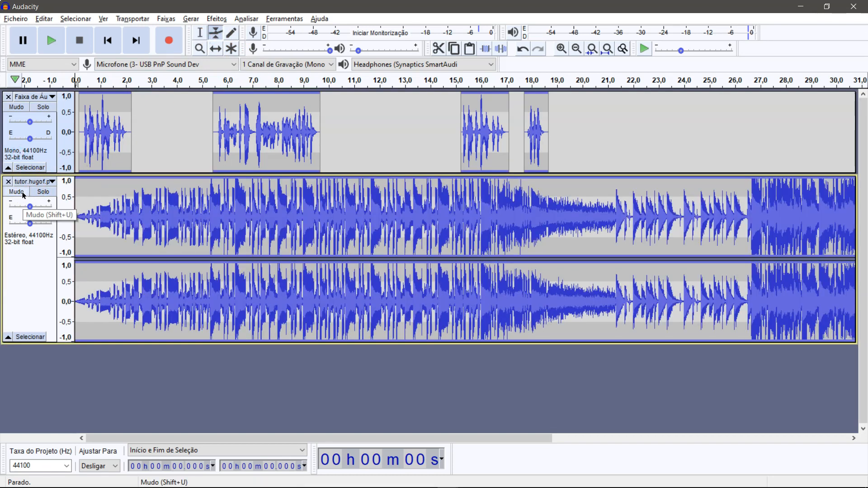
Step: Preview the mix from the start, and move the first voice clip to start at about 0.8 s
{"action": "left_click", "coordinate": [52, 41]}
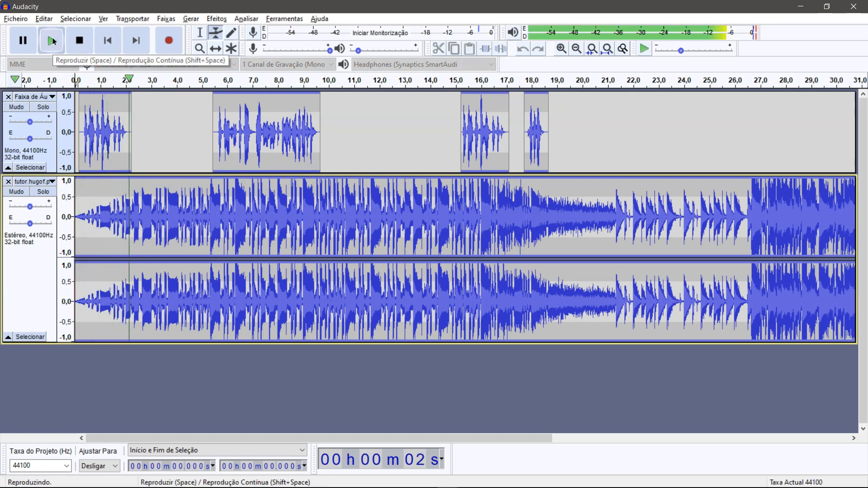
{"action": "key", "text": "space"}
{"action": "left_click", "coordinate": [217, 50]}
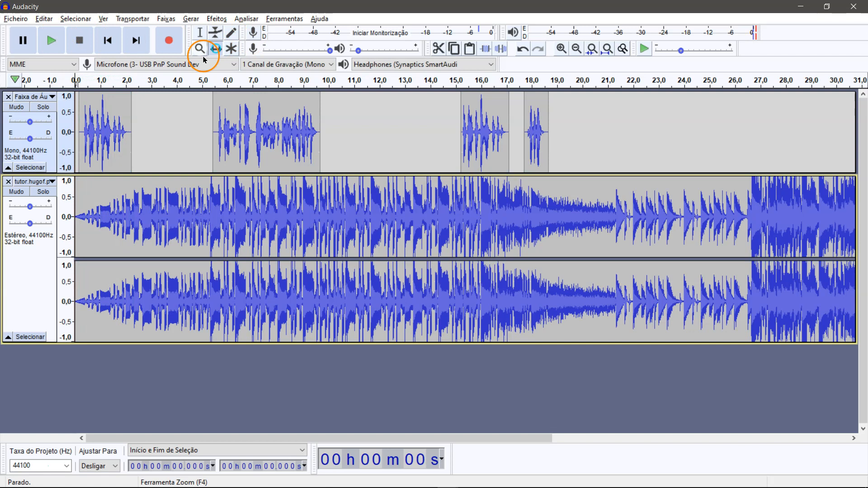
{"action": "left_click_drag", "start_coordinate": [104, 131], "coordinate": [120, 134]}
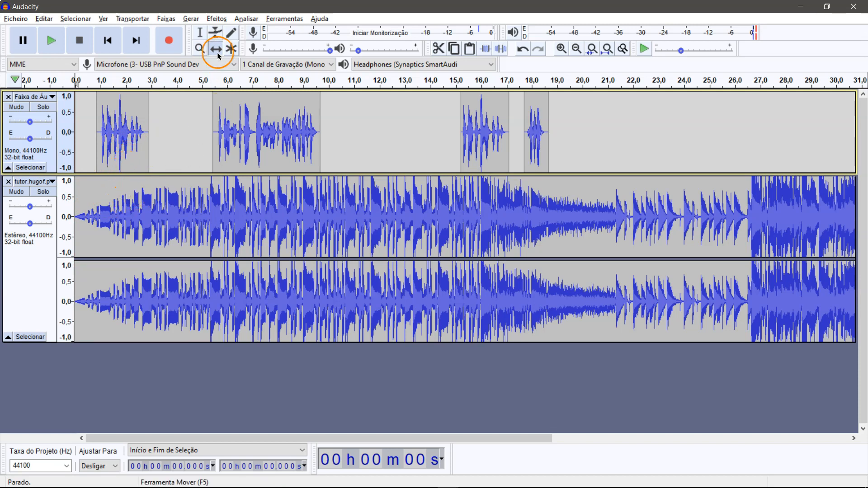
Step: Shape the music's envelope with points at the first voice clip's start and end, lowering the stretch between them to about 0.3
{"action": "left_click", "coordinate": [216, 34]}
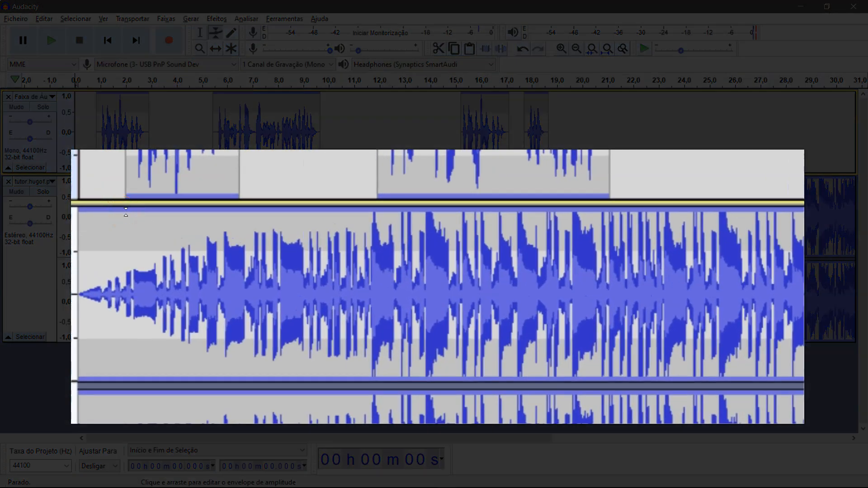
{"action": "left_click", "coordinate": [126, 212]}
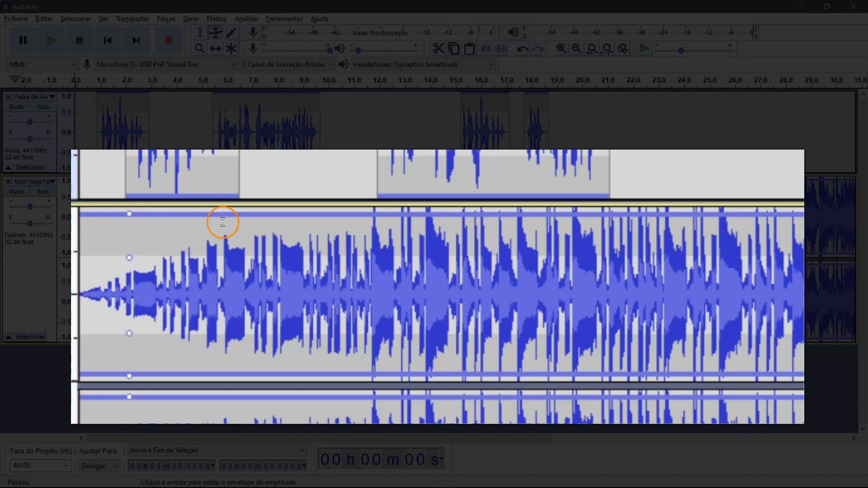
{"action": "left_click", "coordinate": [237, 218]}
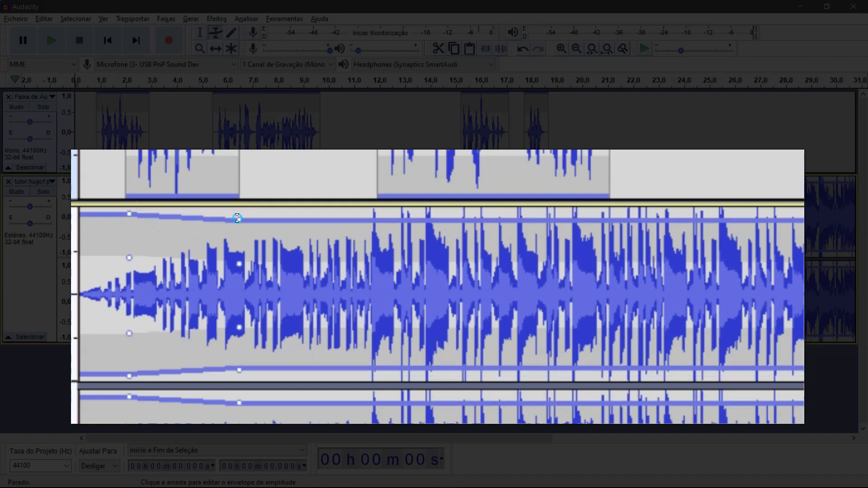
{"action": "mouse_move", "coordinate": [237, 218]}
{"action": "left_mouse_down"}
{"action": "mouse_move", "coordinate": [244, 213]}
{"action": "mouse_move", "coordinate": [235, 212]}
{"action": "left_mouse_up"}
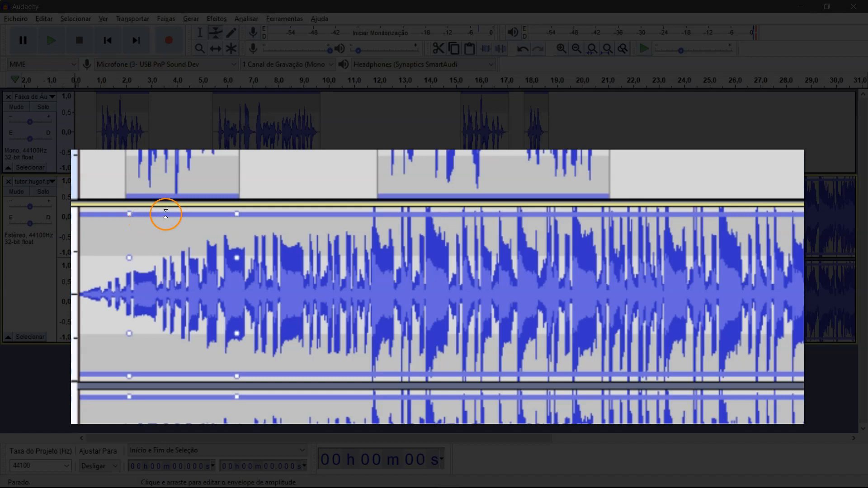
{"action": "left_click_drag", "start_coordinate": [145, 214], "coordinate": [145, 249]}
{"action": "left_click_drag", "start_coordinate": [107, 196], "coordinate": [139, 204]}
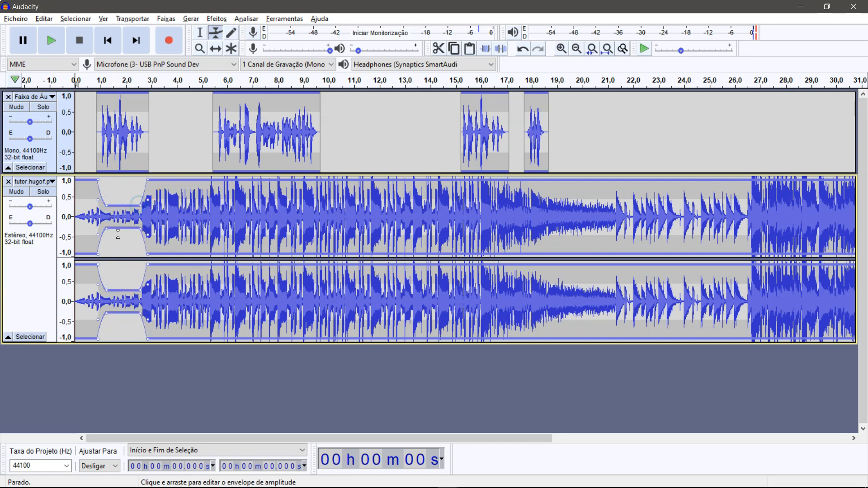
Step: Preview the mix, lower the music's dip under the first voice clip to about 0.1, and play it again
{"action": "left_click", "coordinate": [53, 41]}
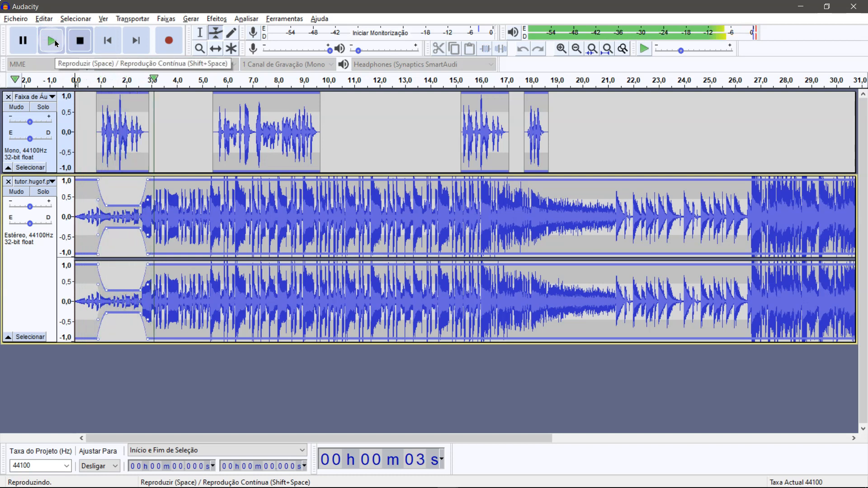
{"action": "left_click", "coordinate": [54, 43]}
{"action": "left_click", "coordinate": [105, 209]}
{"action": "left_click_drag", "start_coordinate": [107, 206], "coordinate": [138, 213]}
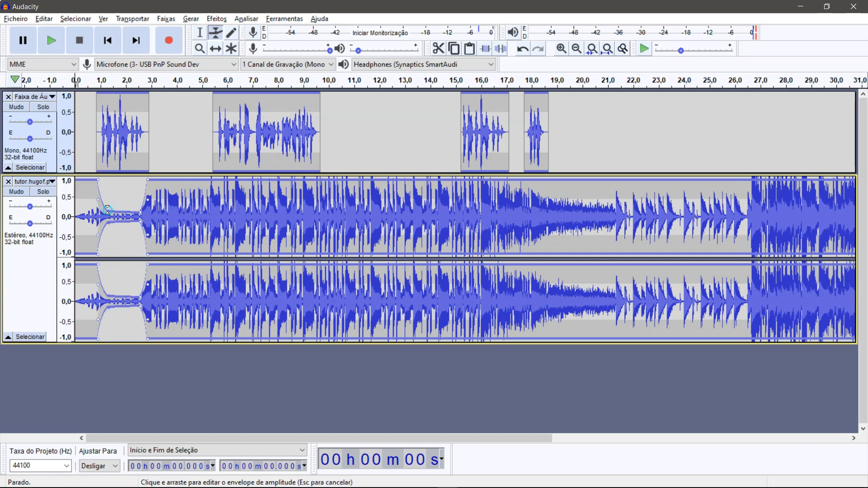
{"action": "key", "text": "space"}
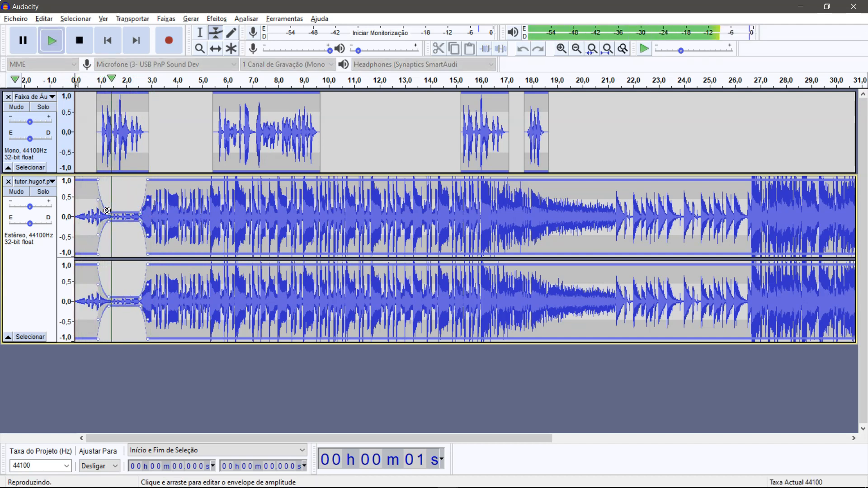
{"action": "key", "text": "space"}
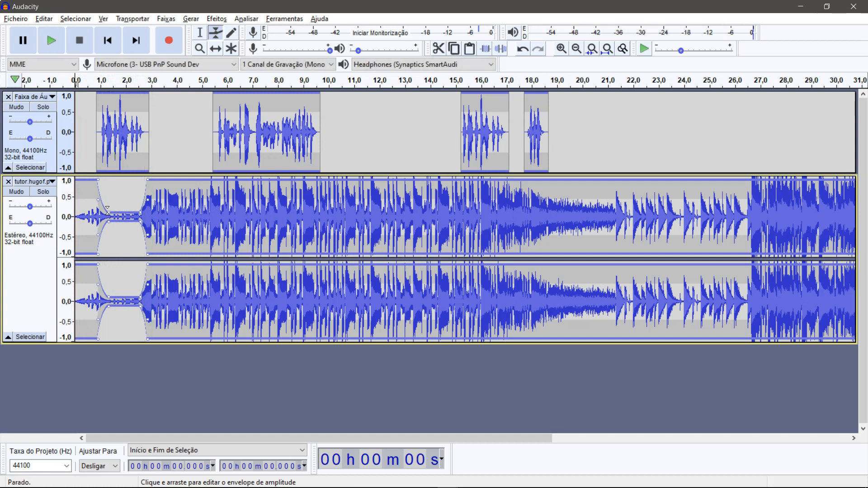
Step: Lower the music under the first voice clip further to about 0.05, and preview the opening
{"action": "left_click_drag", "start_coordinate": [107, 211], "coordinate": [140, 214]}
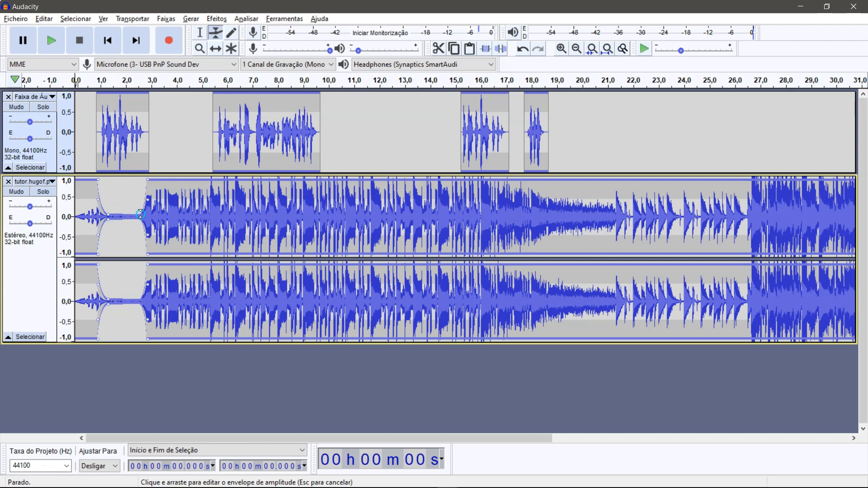
{"action": "left_click", "coordinate": [48, 36]}
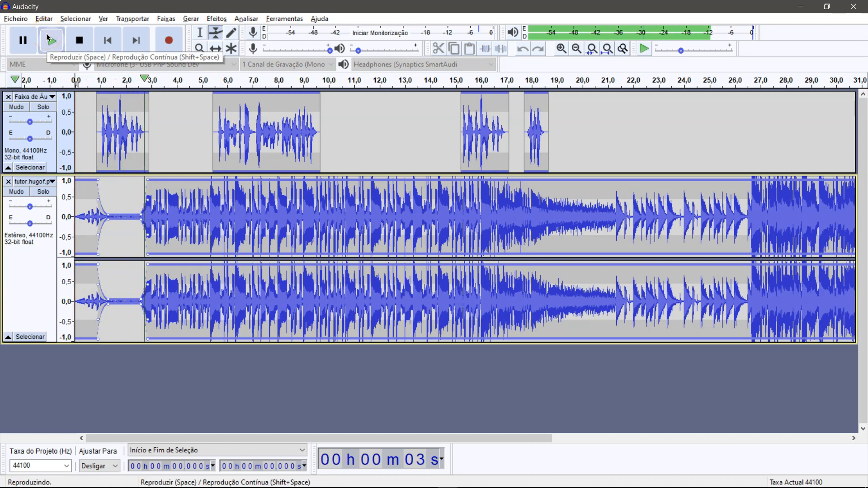
{"action": "left_click", "coordinate": [48, 36]}
{"action": "left_click", "coordinate": [43, 19]}
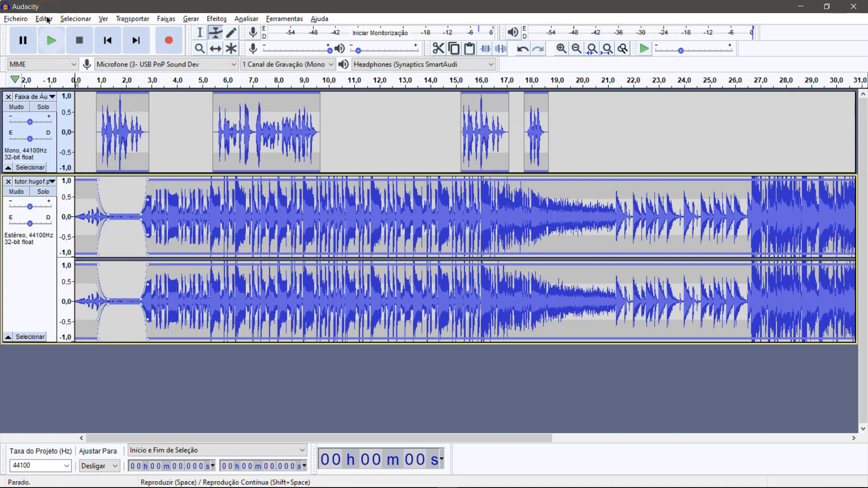
{"action": "left_click", "coordinate": [47, 9]}
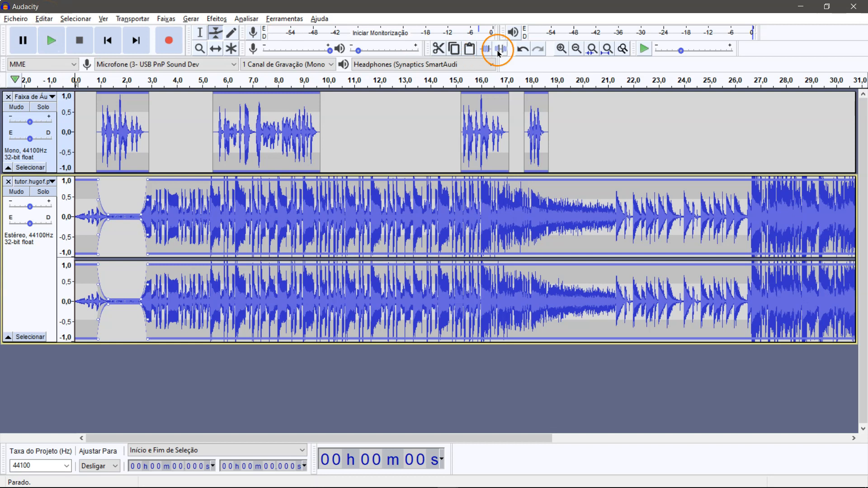
Step: Lower the music's envelope to about 0.25 before the first dip and from its end through the end of the track
{"action": "left_click", "coordinate": [577, 49]}
{"action": "left_click_drag", "start_coordinate": [616, 181], "coordinate": [615, 208]}
{"action": "left_click_drag", "start_coordinate": [113, 179], "coordinate": [107, 207]}
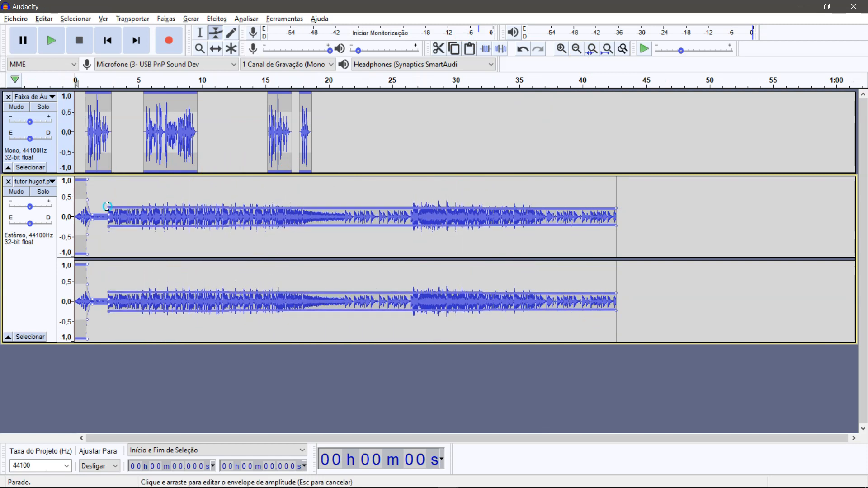
{"action": "scroll", "coordinate": [83, 199], "scroll_direction": "up", "scroll_amount": 3}
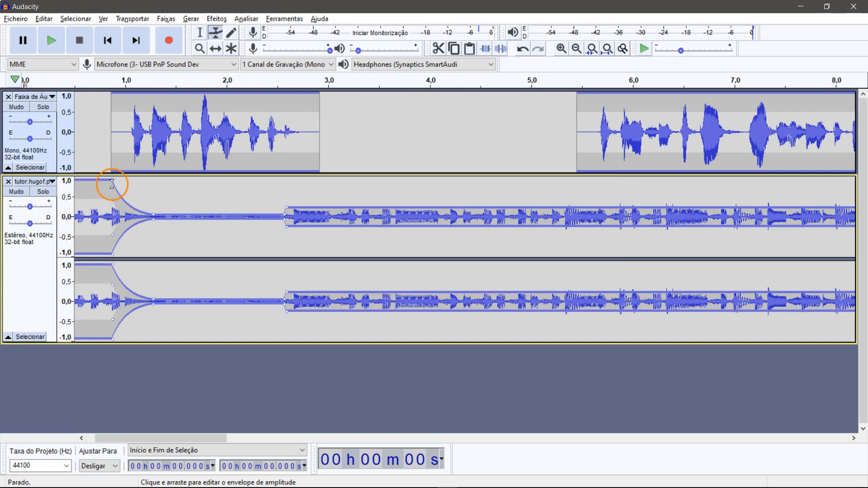
{"action": "left_click_drag", "start_coordinate": [113, 179], "coordinate": [113, 207]}
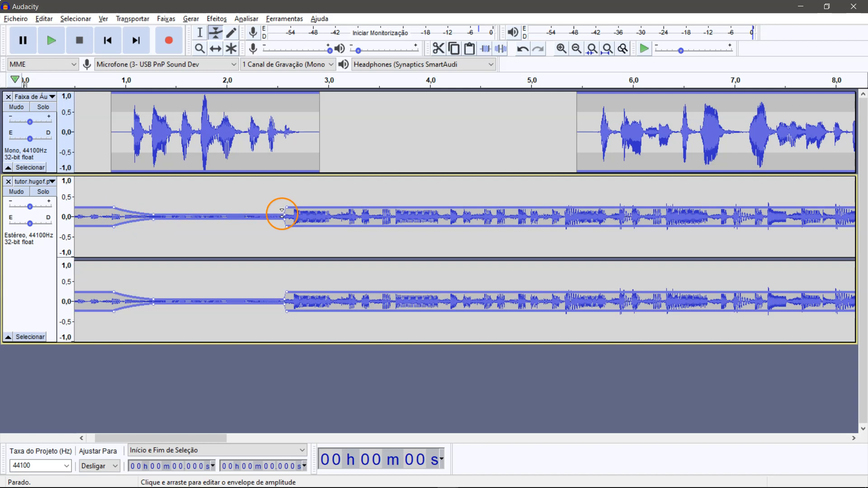
Step: Play the mix from the start into the second voice clip to check the overall music level
{"action": "key", "text": "ctrl+f"}
{"action": "key", "text": "space"}
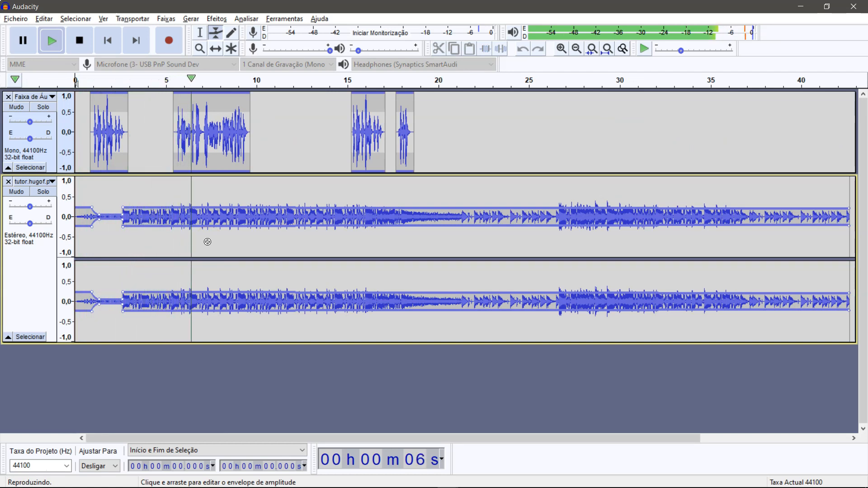
{"action": "key", "text": "space"}
{"action": "left_click", "coordinate": [193, 246]}
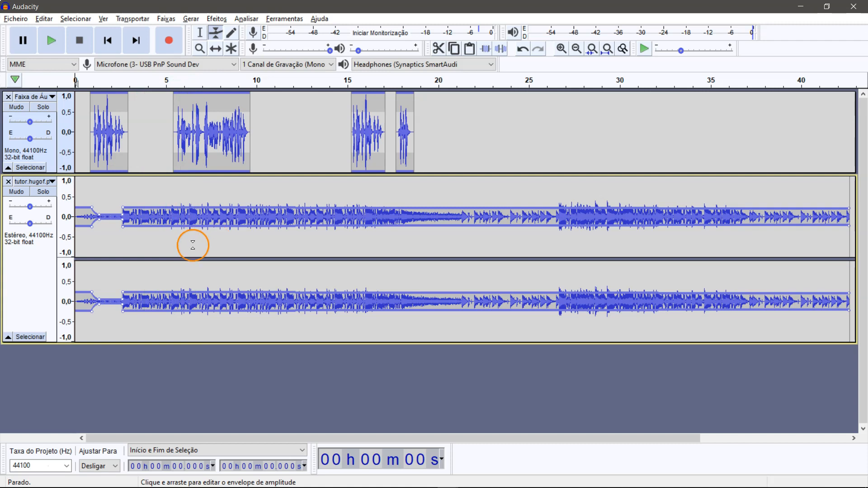
Step: Dip the music's envelope under the second voice clip, fading down from about 5.45 to 5.8 s and back up from about 9.6 s
{"action": "left_click", "coordinate": [200, 49]}
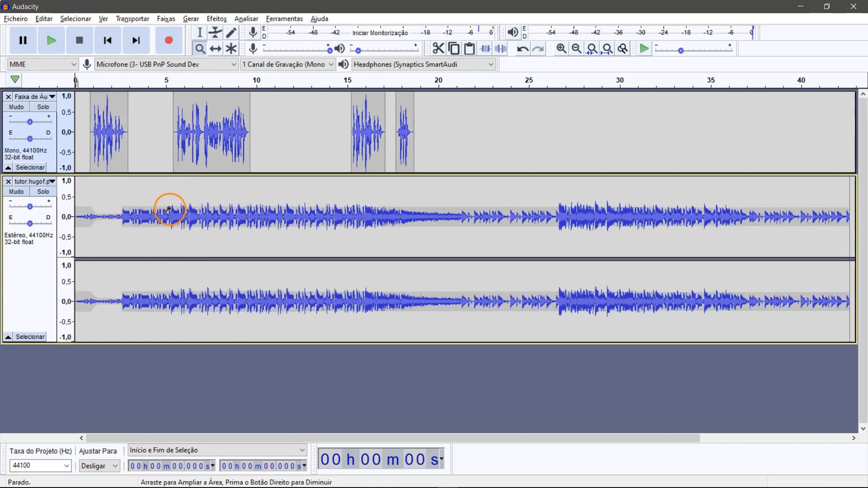
{"action": "left_click_drag", "start_coordinate": [251, 215], "coordinate": [256, 215]}
{"action": "left_click", "coordinate": [133, 153]}
{"action": "left_click", "coordinate": [215, 32]}
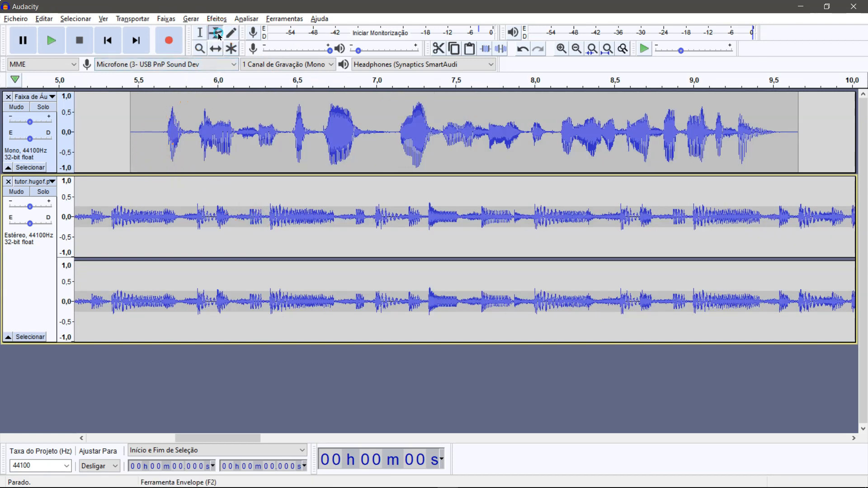
{"action": "left_click", "coordinate": [130, 206]}
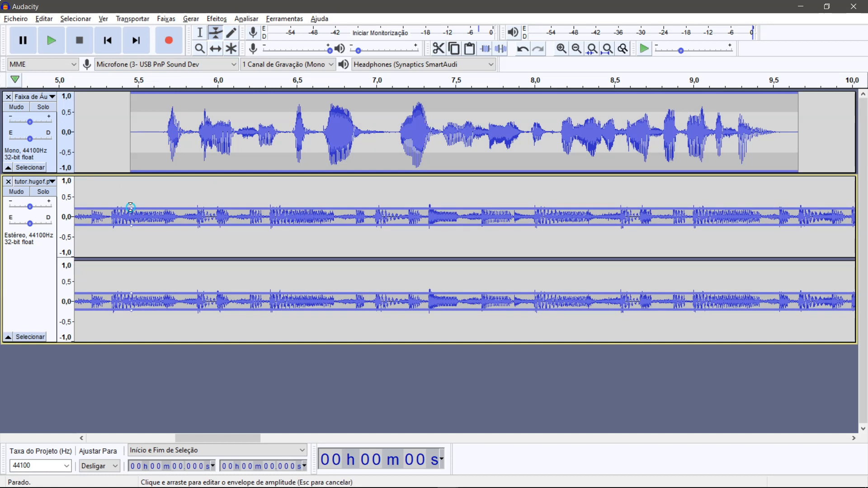
{"action": "left_click_drag", "start_coordinate": [780, 207], "coordinate": [762, 214]}
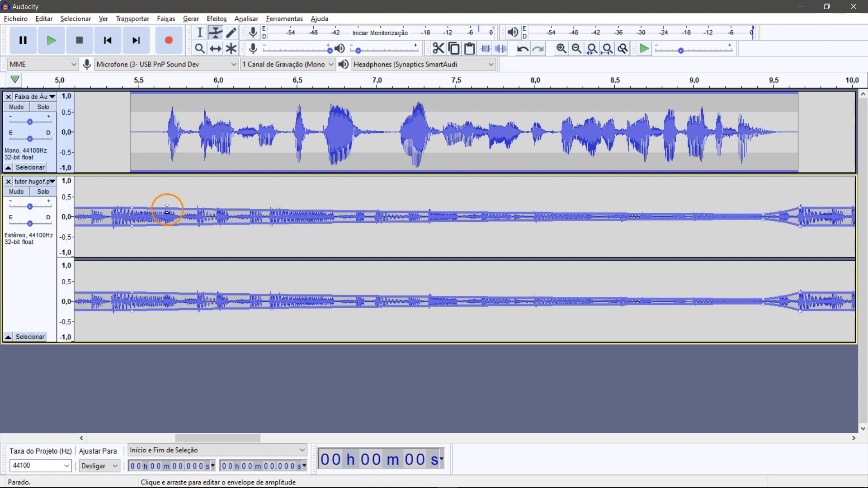
{"action": "left_click_drag", "start_coordinate": [184, 209], "coordinate": [189, 214]}
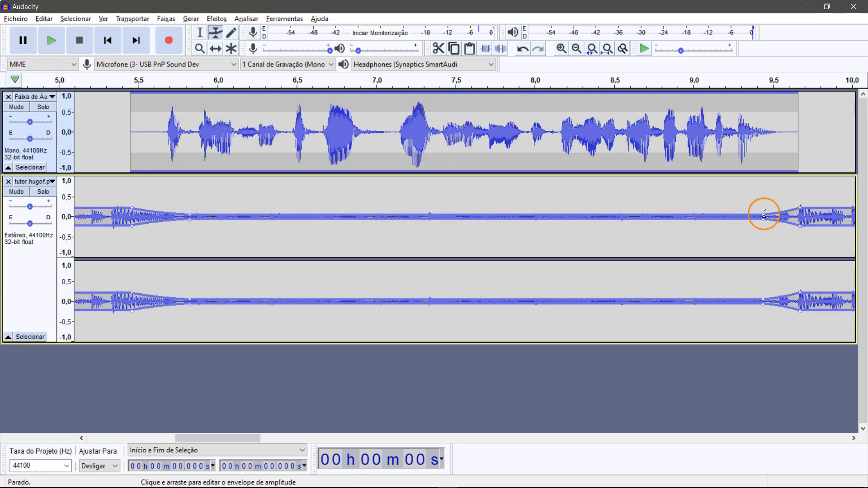
{"action": "left_click_drag", "start_coordinate": [764, 213], "coordinate": [789, 214]}
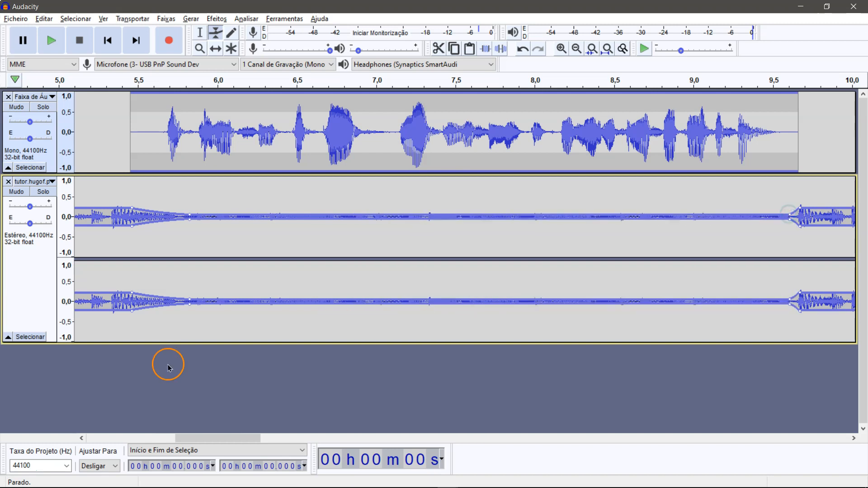
Step: Fit the whole project in view and play the mix from the start past the second voice clip
{"action": "left_click_drag", "start_coordinate": [180, 440], "coordinate": [206, 446]}
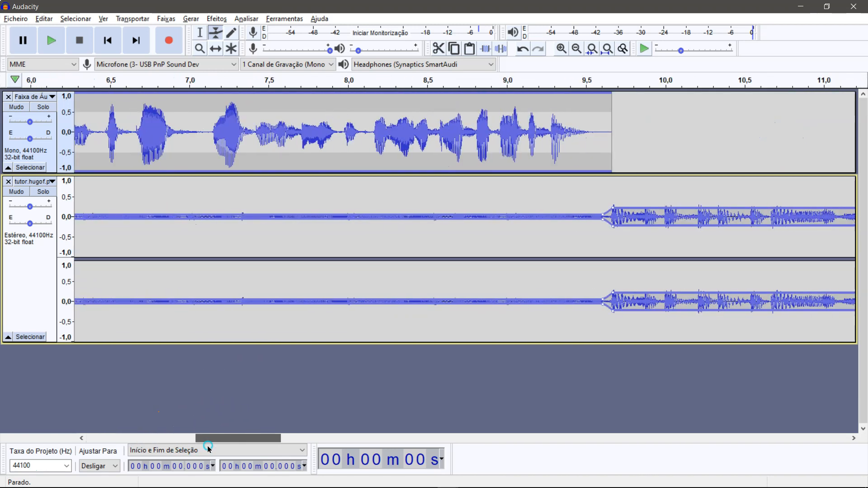
{"action": "left_click", "coordinate": [608, 49]}
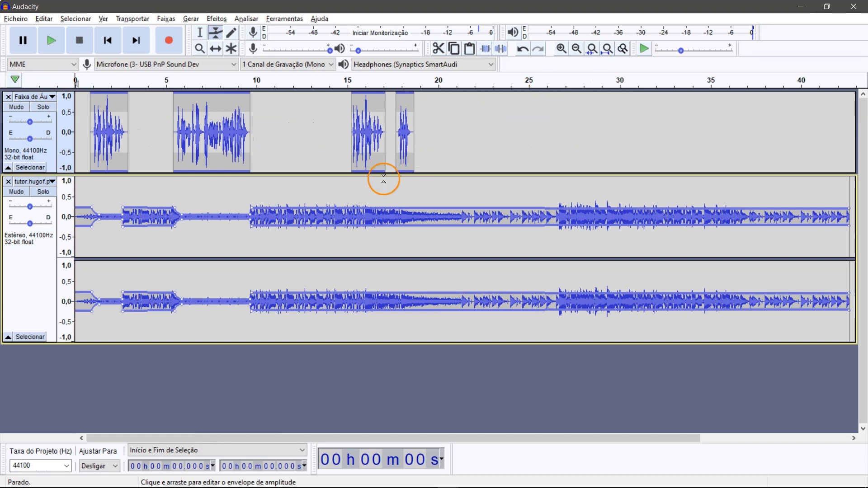
{"action": "key", "text": "space"}
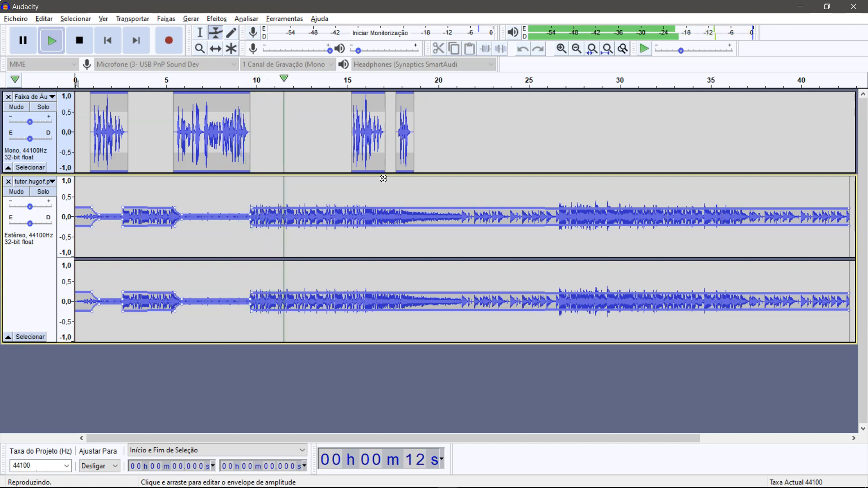
{"action": "key", "text": "space"}
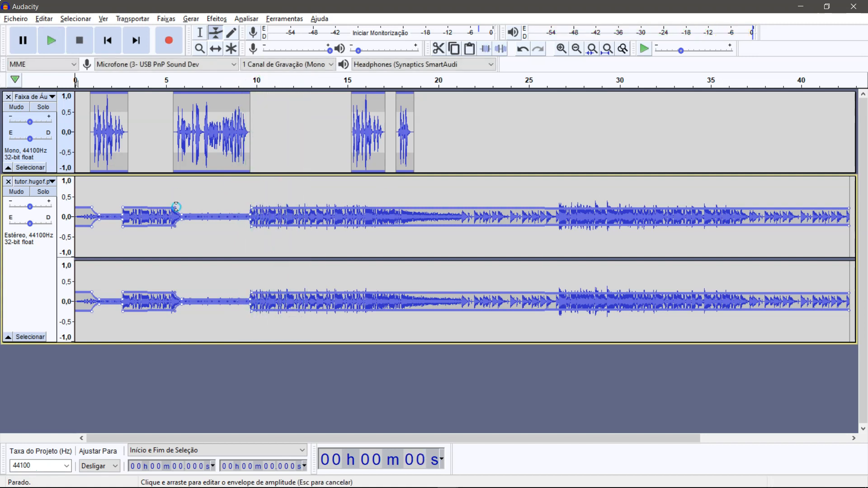
Step: Move the start of the music's fade before the second voice clip to about 5.2 s
{"action": "left_click_drag", "start_coordinate": [173, 208], "coordinate": [174, 207]}
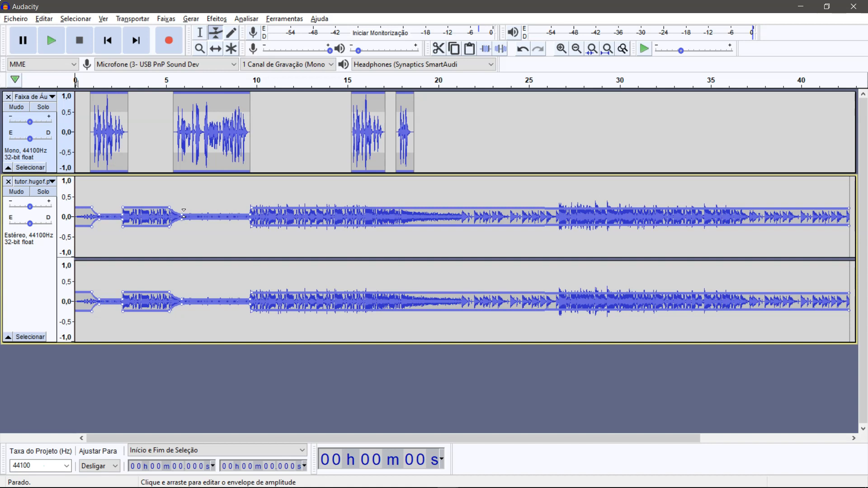
Step: Zoom in on the last two voice clips and play the mix from about 14.95 s and from about 15.96 s
{"action": "left_click", "coordinate": [199, 48]}
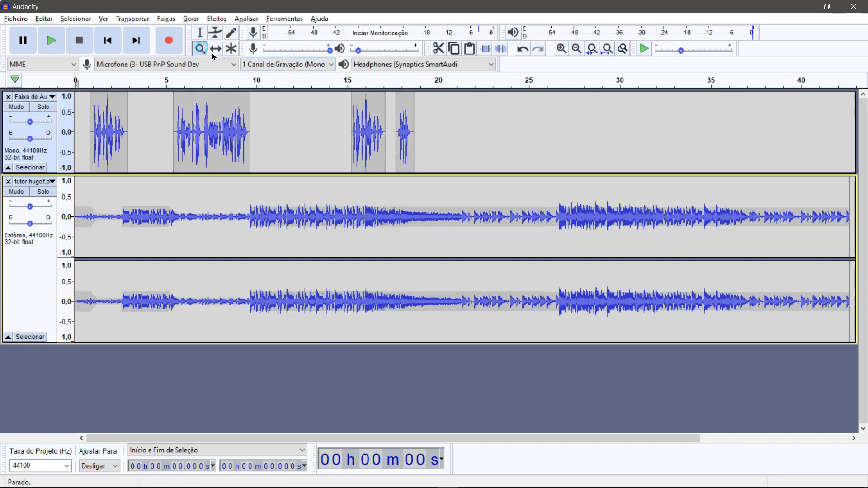
{"action": "left_click_drag", "start_coordinate": [338, 206], "coordinate": [444, 212]}
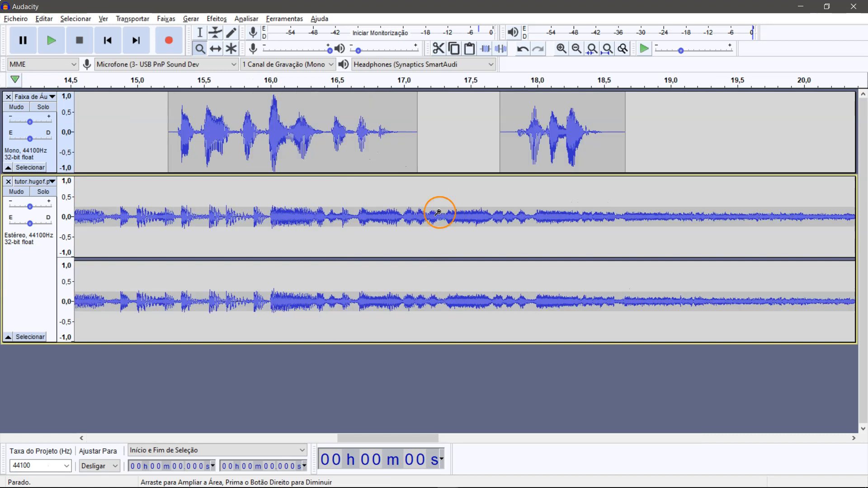
{"action": "left_click", "coordinate": [200, 32]}
{"action": "left_click", "coordinate": [131, 162]}
{"action": "key", "text": "space"}
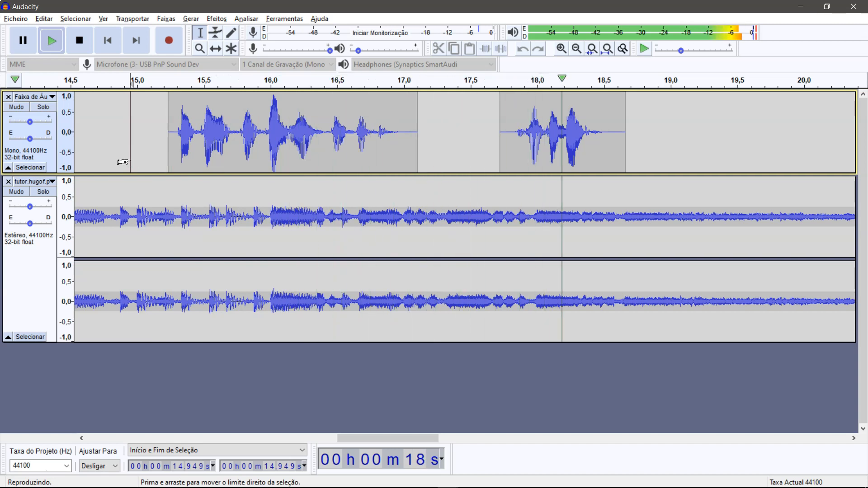
{"action": "key", "text": "space"}
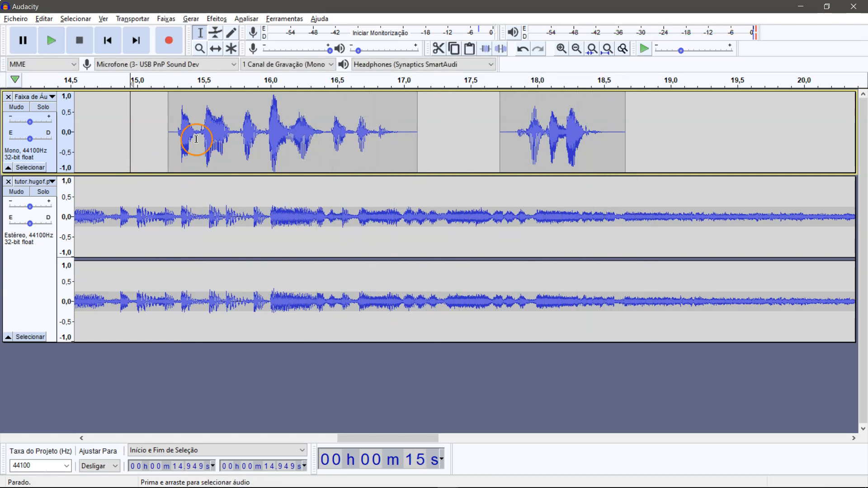
{"action": "left_click", "coordinate": [272, 199]}
{"action": "left_click", "coordinate": [265, 204]}
{"action": "key", "text": "space"}
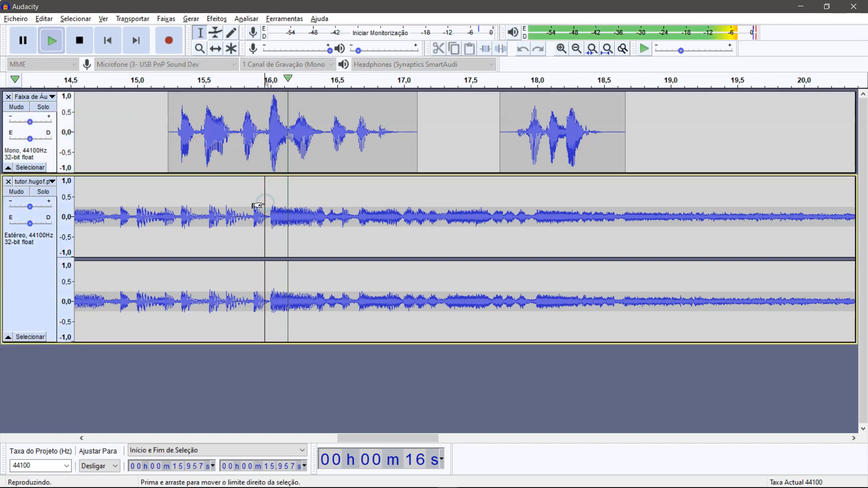
{"action": "key", "text": "space"}
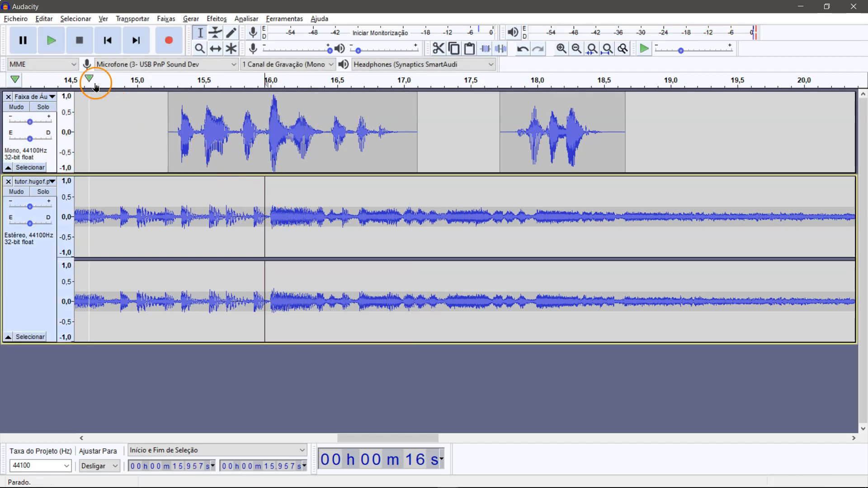
Step: Move the third voice clip to start at about 16.0 s and place the fourth clip directly against its end
{"action": "left_click", "coordinate": [215, 48]}
{"action": "left_click_drag", "start_coordinate": [185, 120], "coordinate": [466, 151]}
{"action": "left_click_drag", "start_coordinate": [678, 132], "coordinate": [539, 135]}
Step: Dip the music's envelope under the last two voice clips, fading down from about 15.9 to 16.1 s and up from about 18.75 to 18.85 s
{"action": "left_click", "coordinate": [216, 32]}
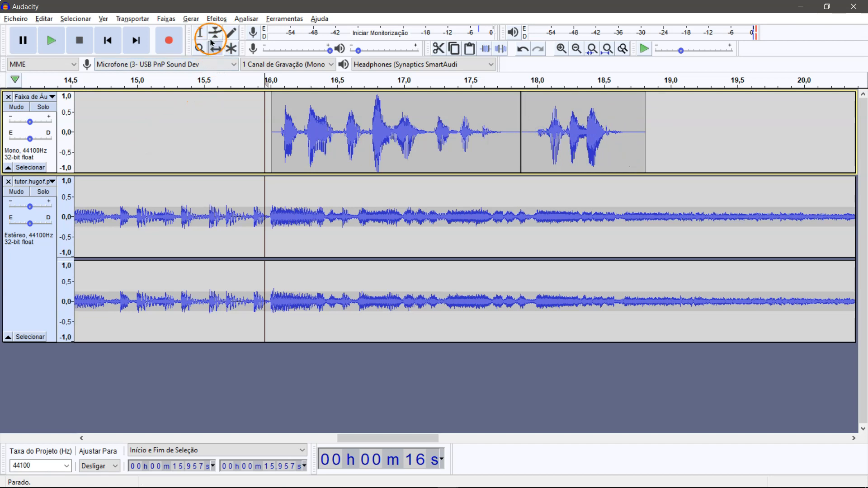
{"action": "left_click", "coordinate": [255, 179]}
{"action": "left_click", "coordinate": [650, 207]}
{"action": "left_click_drag", "start_coordinate": [255, 179], "coordinate": [281, 215]}
{"action": "left_click", "coordinate": [279, 208]}
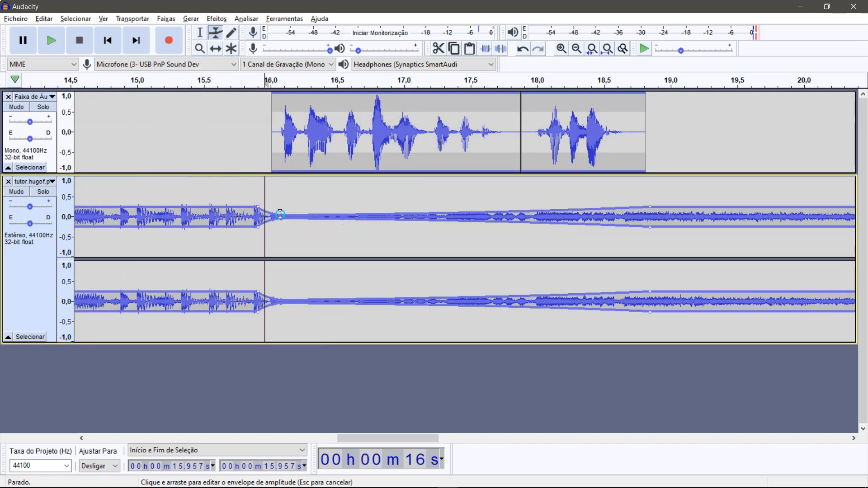
{"action": "left_click_drag", "start_coordinate": [474, 209], "coordinate": [636, 214]}
Step: Play the mix through the last two voice clips, from about 15.2 s, to check the new dip
{"action": "key", "text": "space"}
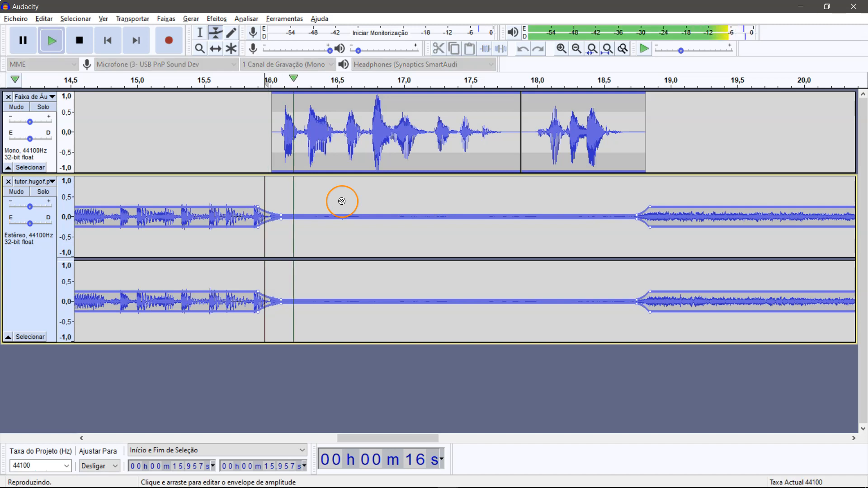
{"action": "key", "text": "space"}
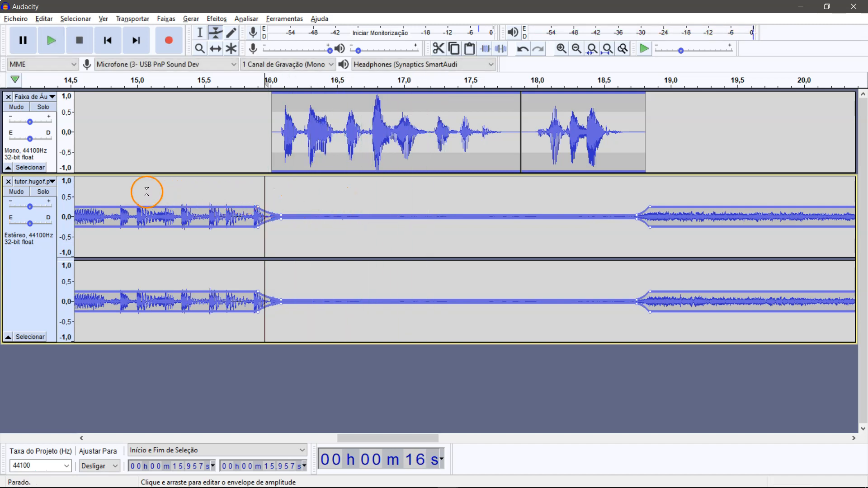
{"action": "left_click", "coordinate": [200, 32]}
{"action": "left_click", "coordinate": [168, 188]}
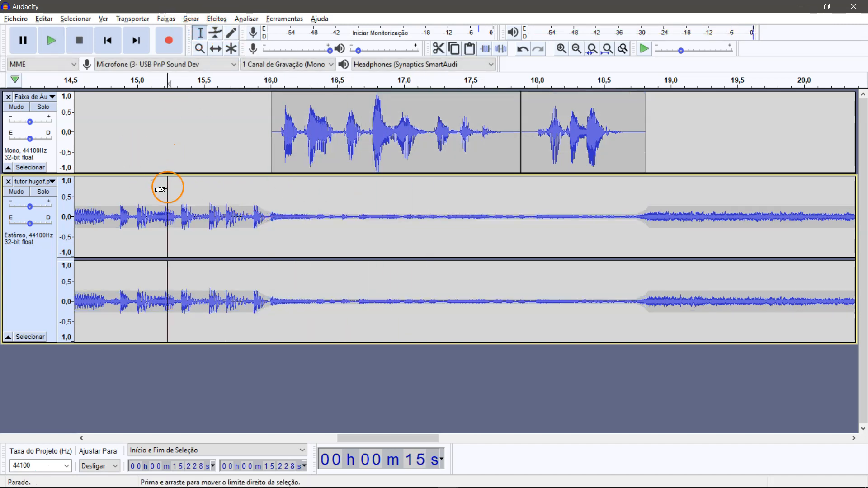
{"action": "key", "text": "space"}
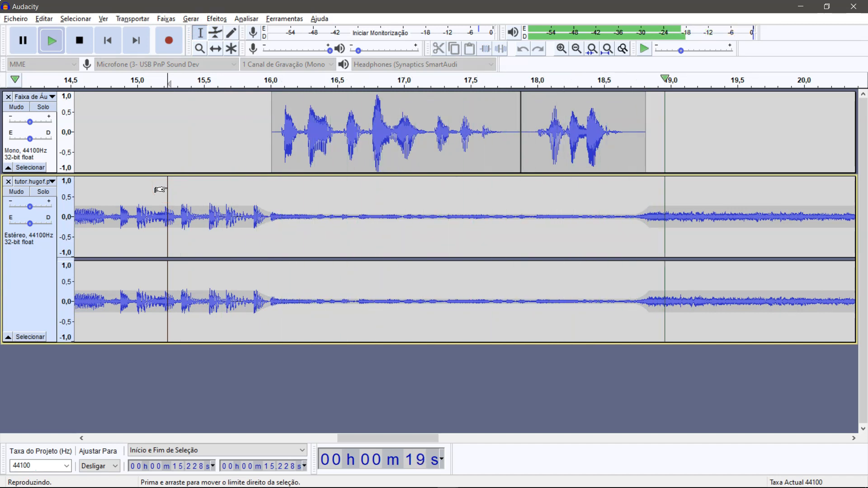
{"action": "key", "text": "space"}
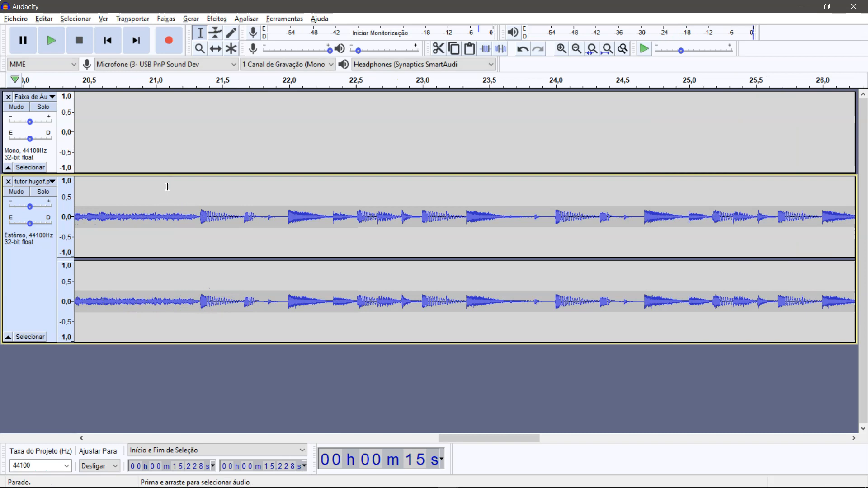
Step: Play from about 18.4 s to find the ending point and delete the music from about 21.26 s to its end
{"action": "left_click", "coordinate": [606, 50]}
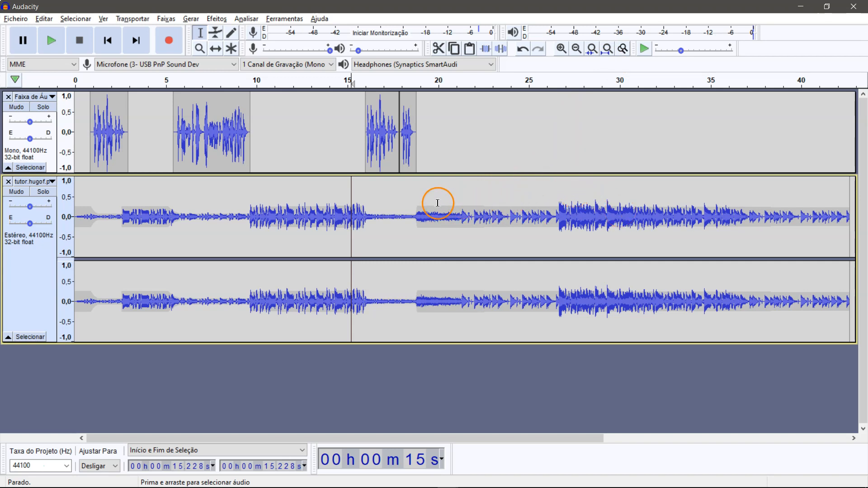
{"action": "left_click", "coordinate": [408, 205]}
{"action": "key", "text": "space"}
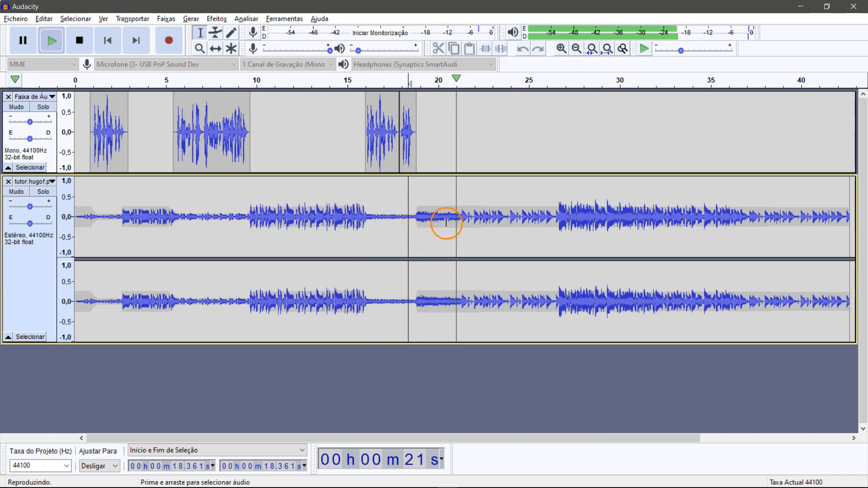
{"action": "key", "text": "space"}
{"action": "left_click", "coordinate": [461, 213]}
{"action": "left_click_drag", "start_coordinate": [460, 206], "coordinate": [867, 228]}
{"action": "key", "text": "Delete"}
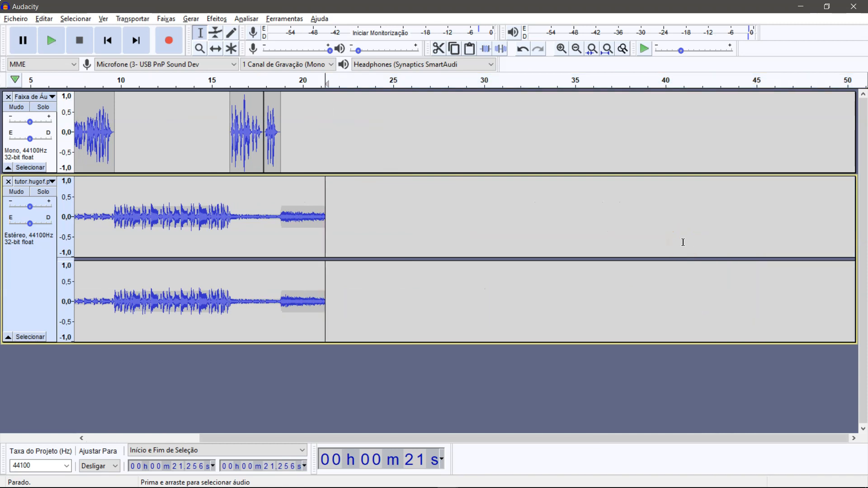
Step: Apply a Fade Out to the music from about 18.8 s to its end and play the ending from about 17.9 s
{"action": "left_click_drag", "start_coordinate": [336, 225], "coordinate": [282, 223]}
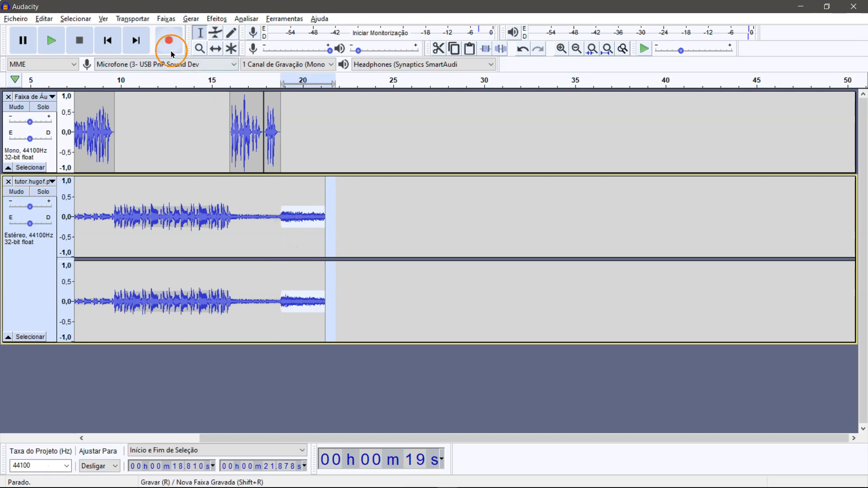
{"action": "left_click", "coordinate": [211, 20]}
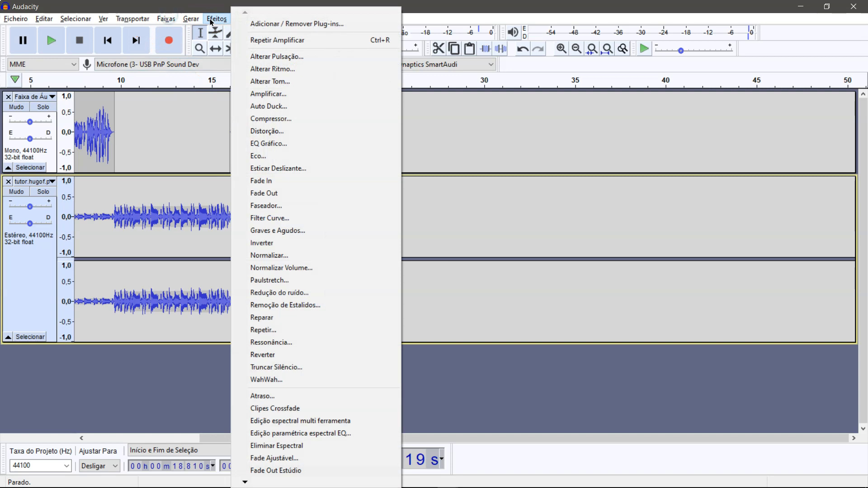
{"action": "left_click", "coordinate": [286, 194]}
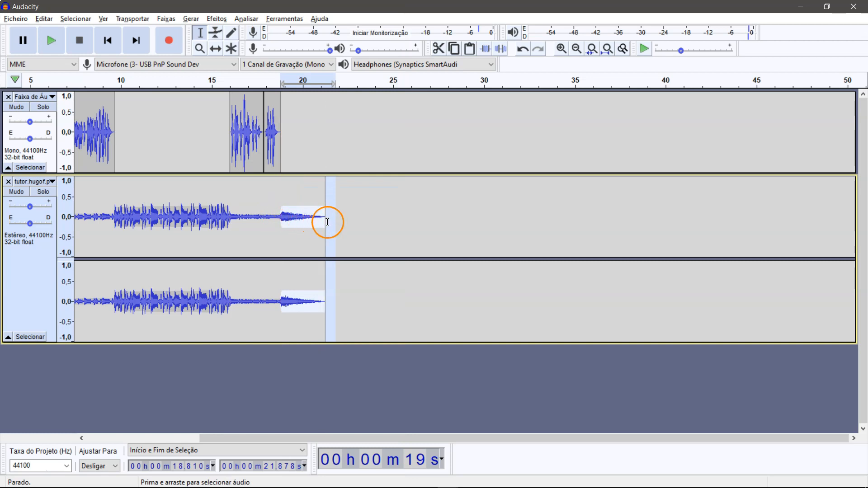
{"action": "left_click", "coordinate": [263, 215]}
{"action": "key", "text": "space"}
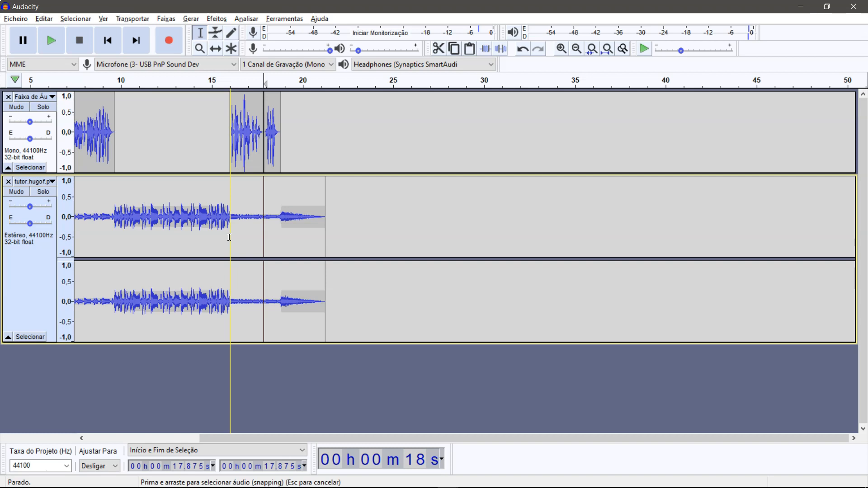
Step: Mute the edited music track and reduce its display height, with the whole project fitted in view
{"action": "left_click", "coordinate": [608, 50]}
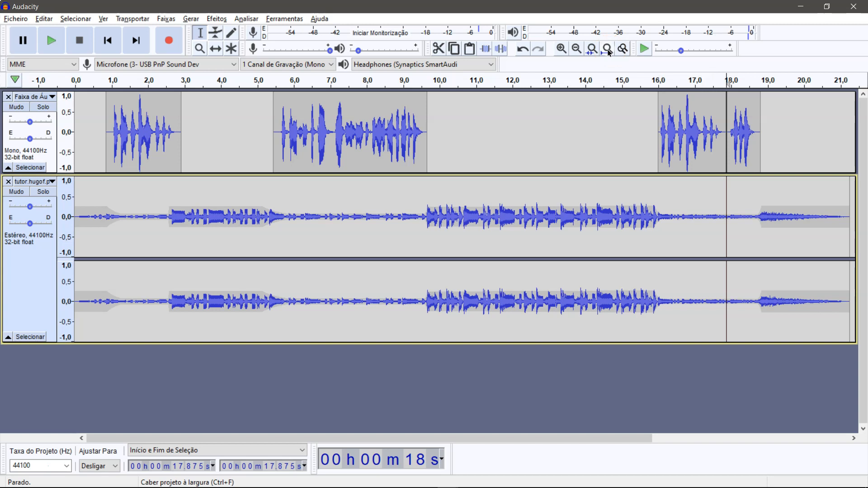
{"action": "left_click", "coordinate": [16, 193]}
{"action": "left_click_drag", "start_coordinate": [270, 344], "coordinate": [277, 252]}
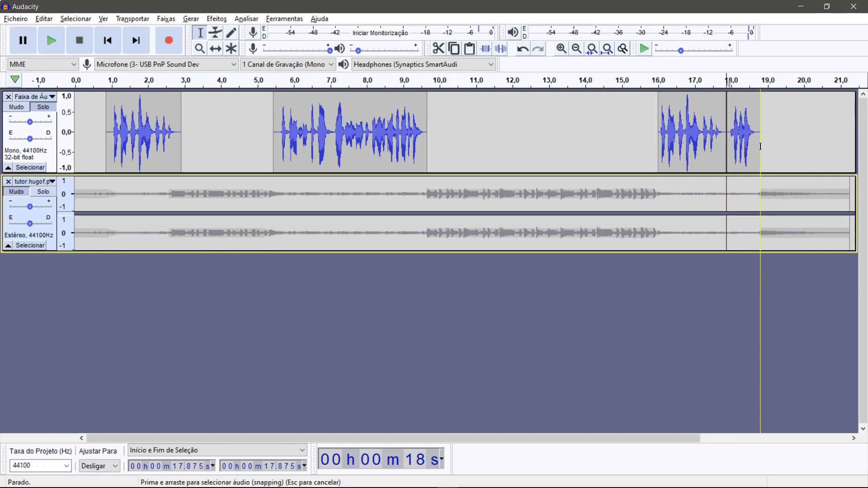
Step: Import the music file again from the file manager as a new track and delete its audio after about 21.26 s
{"action": "key", "text": "alt+Tab"}
{"action": "left_click_drag", "start_coordinate": [525, 203], "coordinate": [266, 299]}
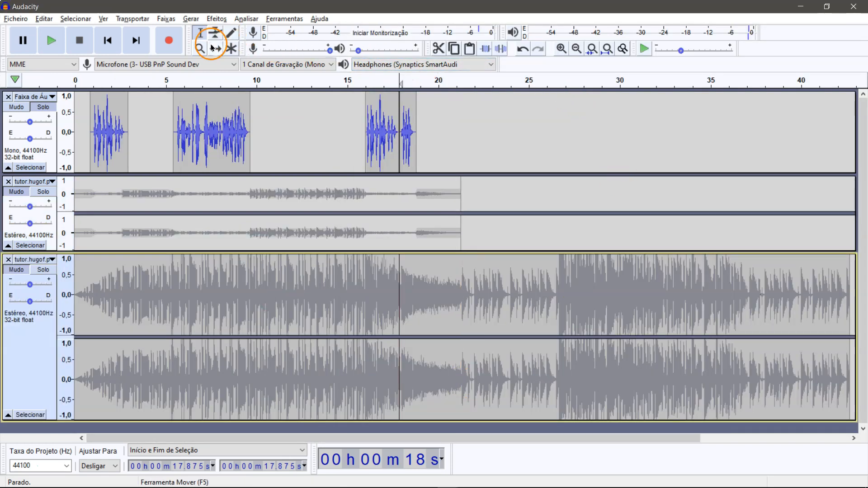
{"action": "left_click_drag", "start_coordinate": [461, 263], "coordinate": [821, 291]}
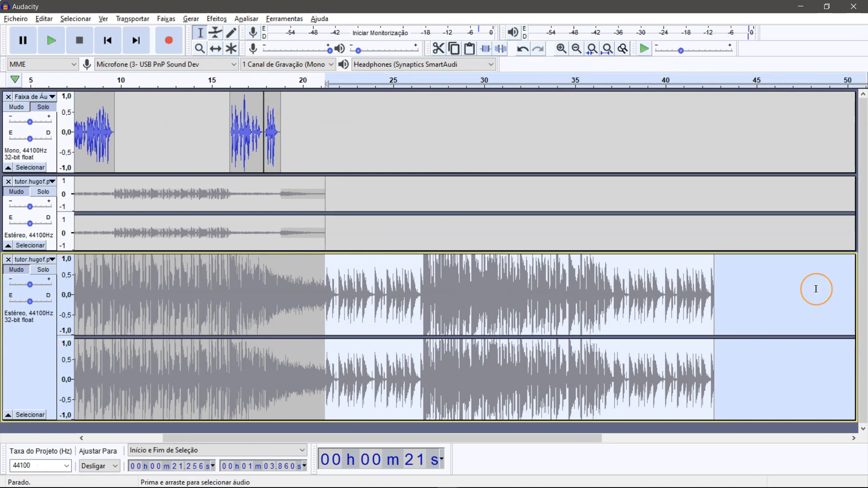
{"action": "key", "text": "Delete"}
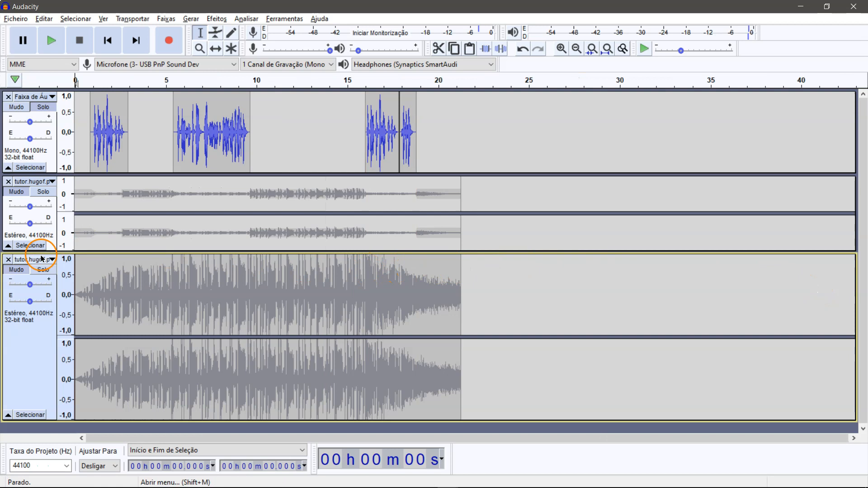
Step: Unmute the newly imported music track and select its whole length
{"action": "left_click", "coordinate": [22, 271]}
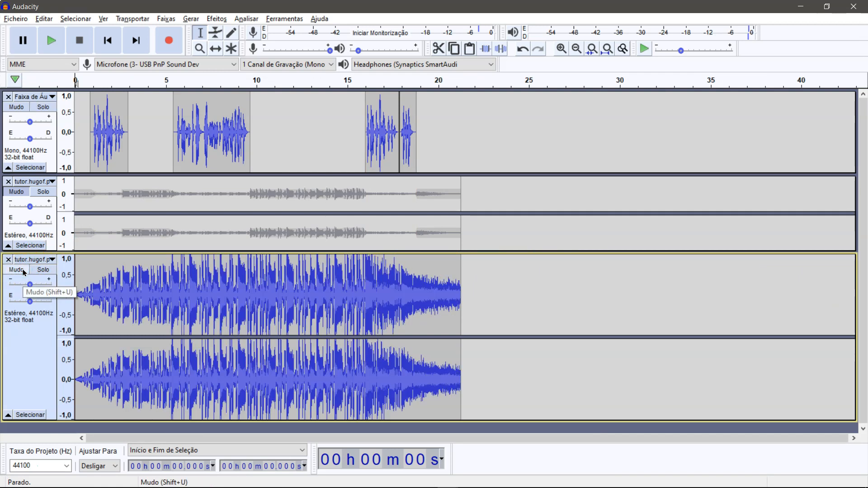
{"action": "double_click", "coordinate": [115, 276]}
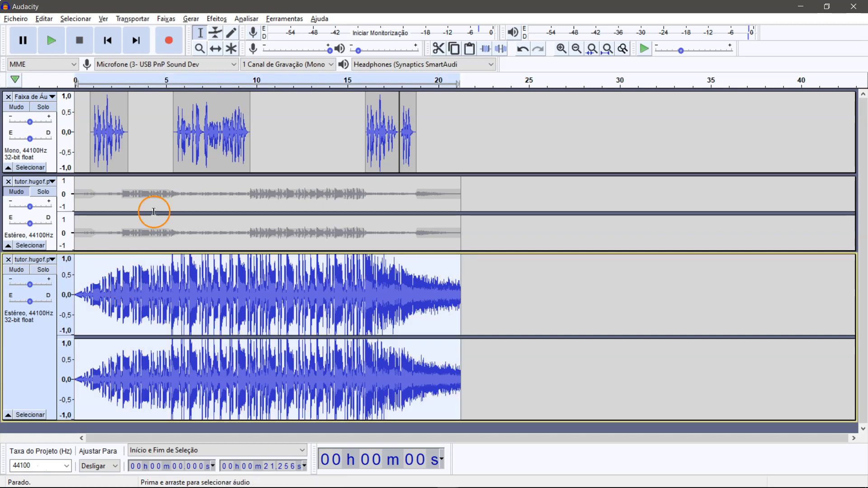
Step: Try to apply the Auto Duck effect to the selected music track
{"action": "left_click", "coordinate": [217, 19]}
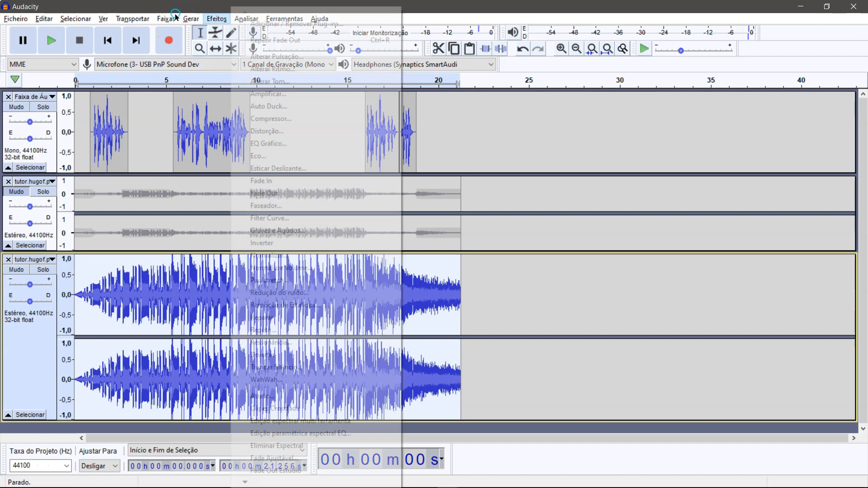
{"action": "left_click", "coordinate": [279, 104]}
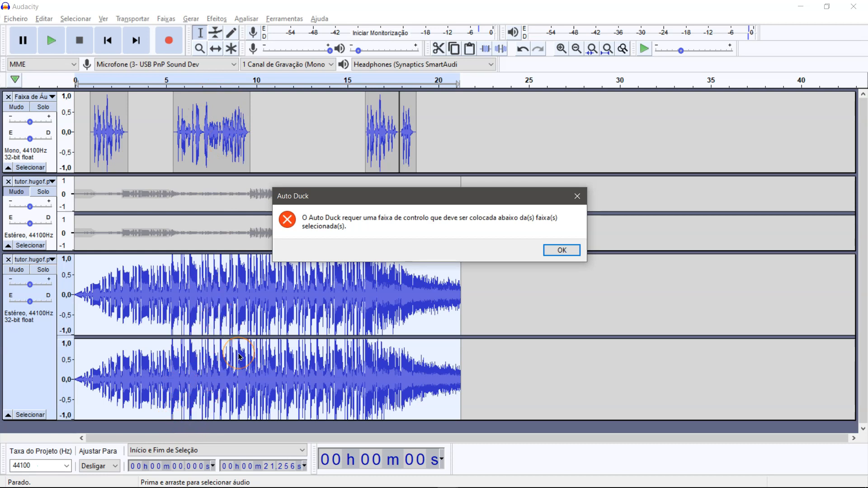
{"action": "left_click", "coordinate": [562, 250]}
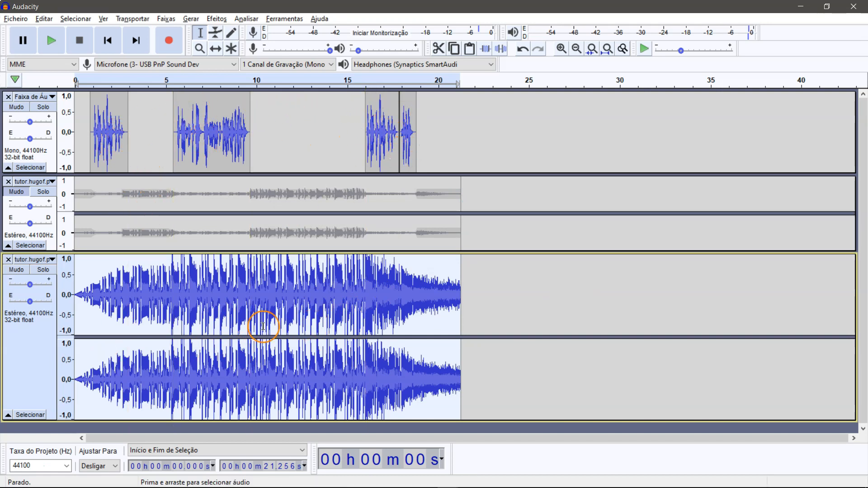
Step: Reduce the new music track's height and move the voice track below both music tracks
{"action": "left_click_drag", "start_coordinate": [98, 421], "coordinate": [107, 346]}
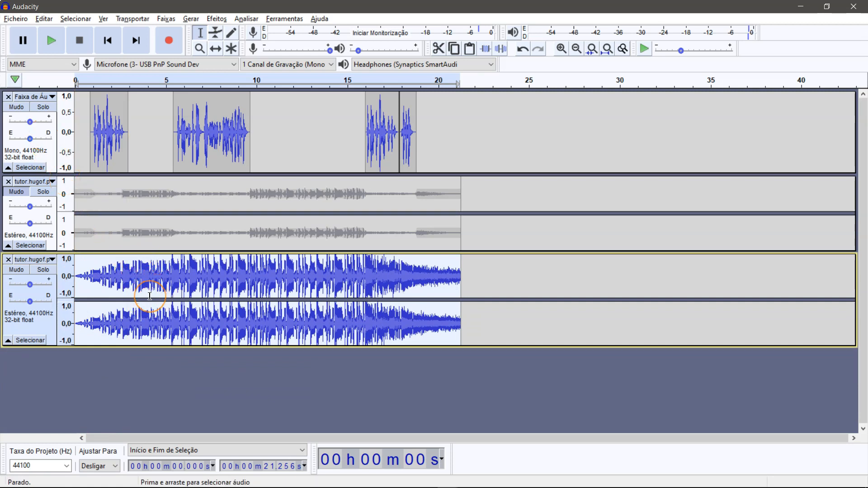
{"action": "left_click", "coordinate": [53, 96]}
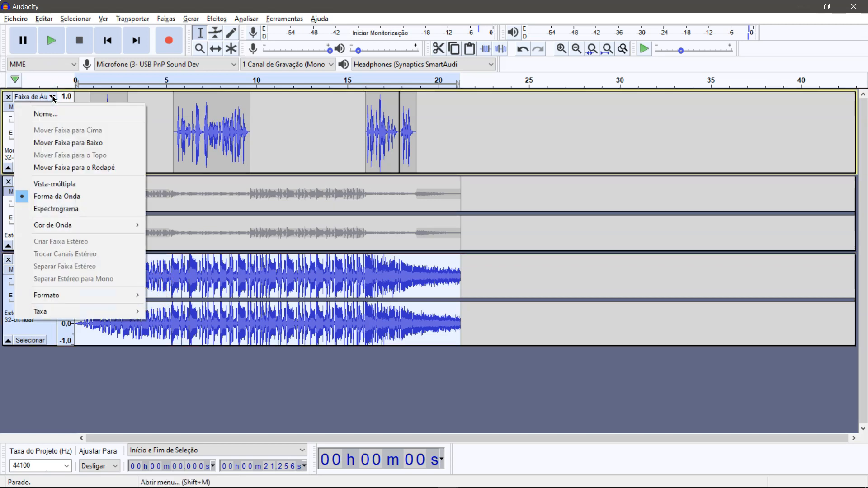
{"action": "left_click", "coordinate": [57, 142]}
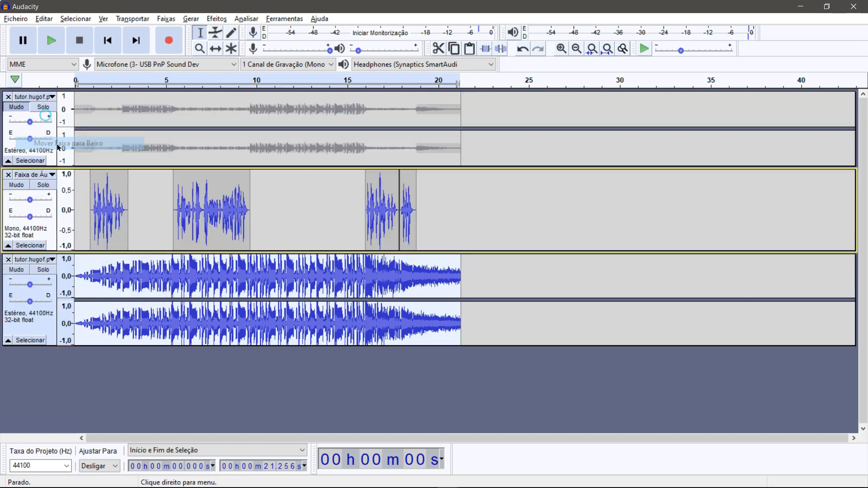
{"action": "left_click", "coordinate": [53, 175]}
{"action": "left_click", "coordinate": [64, 221]}
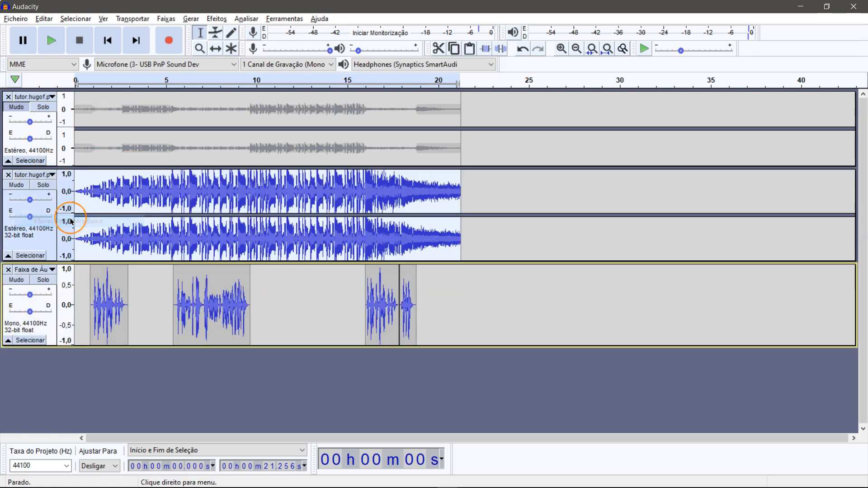
Step: Lower the whole second music track to about a quarter of full level with the Envelope tool
{"action": "left_click", "coordinate": [198, 201]}
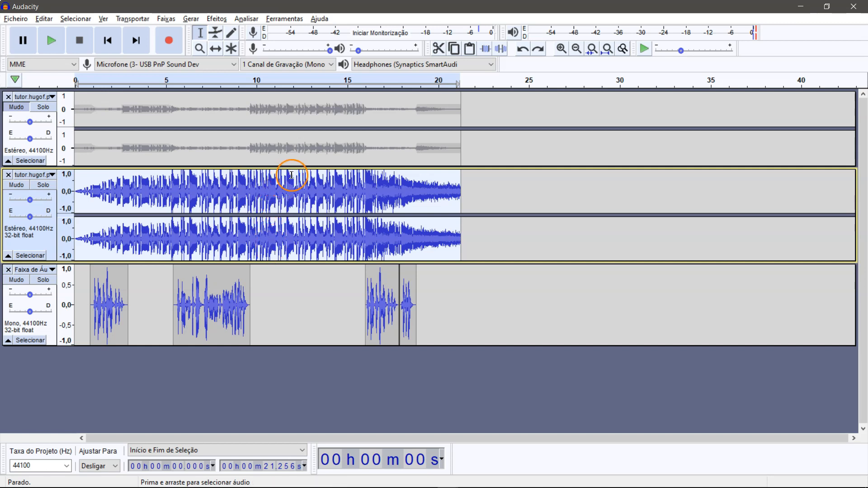
{"action": "left_click", "coordinate": [216, 34]}
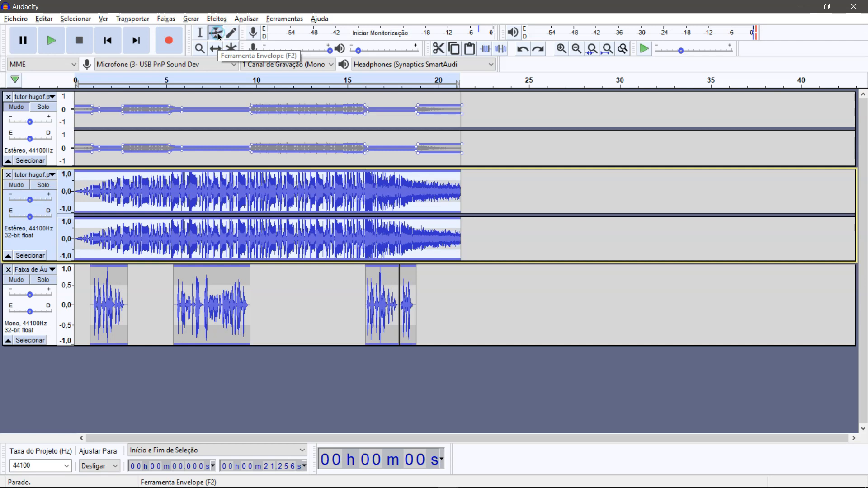
{"action": "left_click", "coordinate": [266, 172]}
{"action": "left_click_drag", "start_coordinate": [267, 172], "coordinate": [266, 176]}
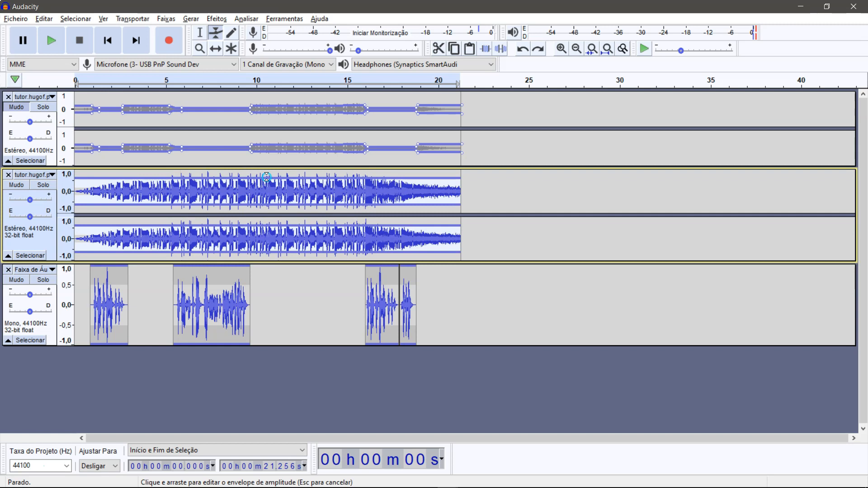
{"action": "left_click_drag", "start_coordinate": [267, 177], "coordinate": [265, 184]}
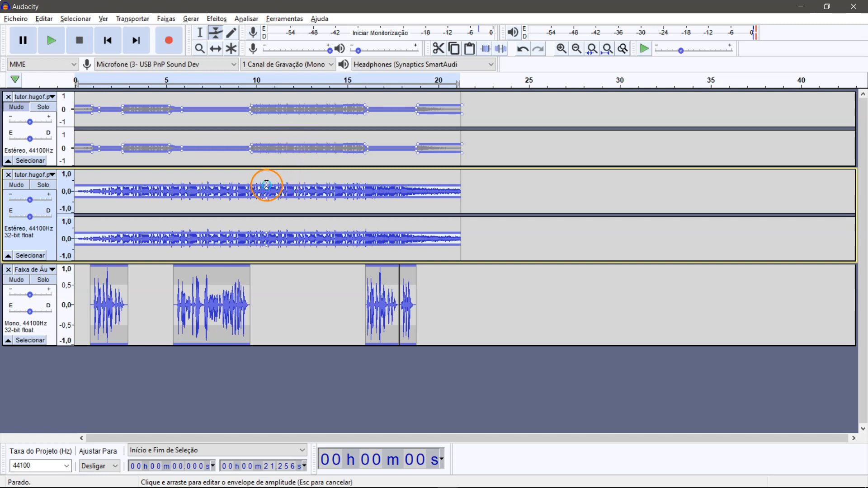
{"action": "left_click_drag", "start_coordinate": [266, 186], "coordinate": [267, 187]}
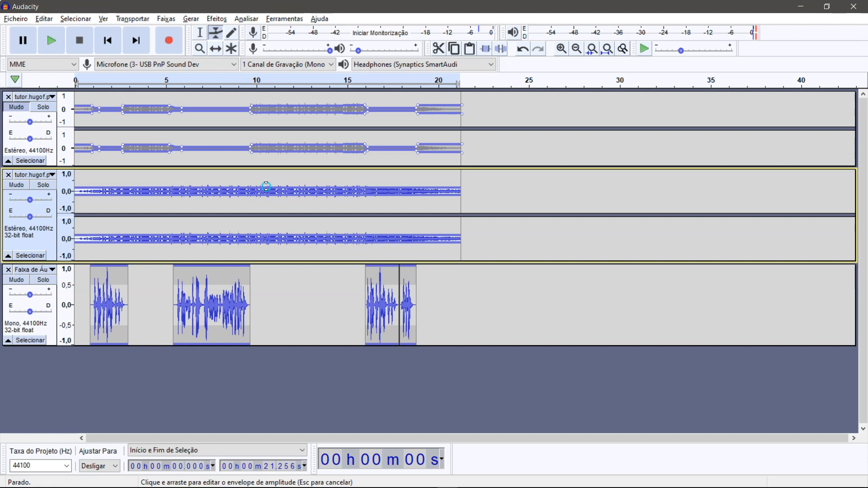
{"action": "left_click", "coordinate": [270, 181]}
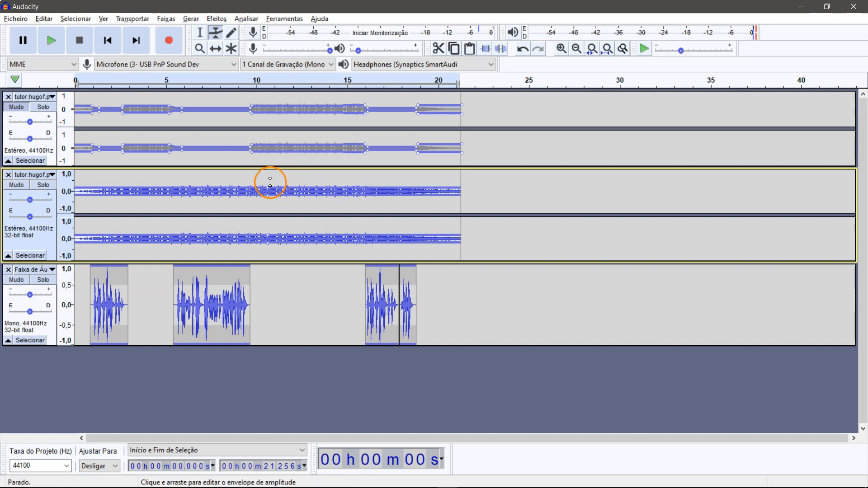
Step: Play the project from the start to check the lowered music against the voice, and stop playback
{"action": "left_click", "coordinate": [108, 40]}
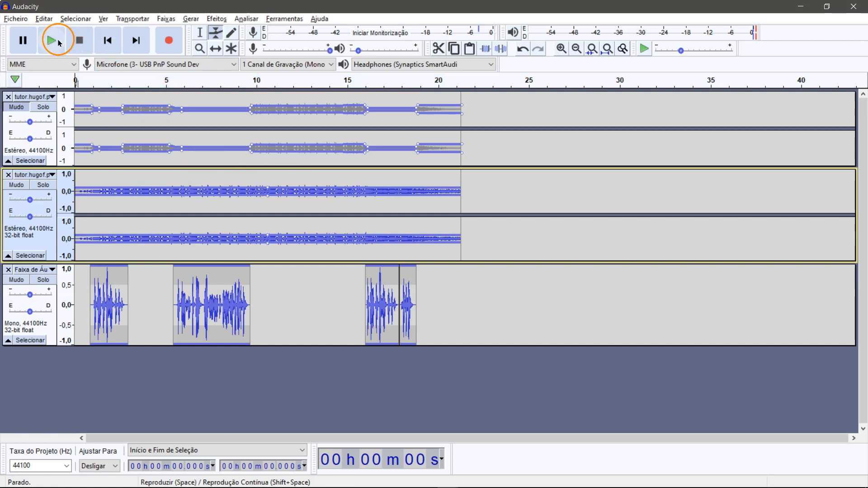
{"action": "left_click", "coordinate": [51, 40]}
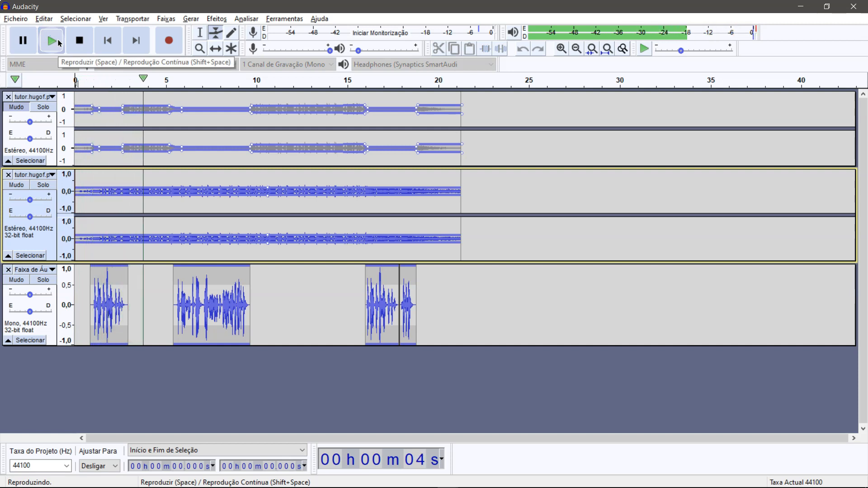
{"action": "left_click", "coordinate": [81, 43]}
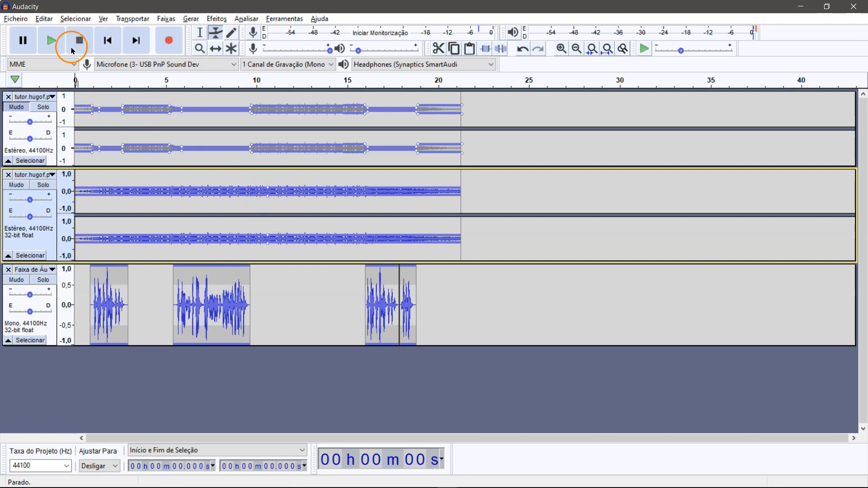
Step: Select the whole second music track and apply Auto Duck with a -18 dB duck amount, 0.5 s outer fades and -30 dB threshold
{"action": "left_click", "coordinate": [200, 34]}
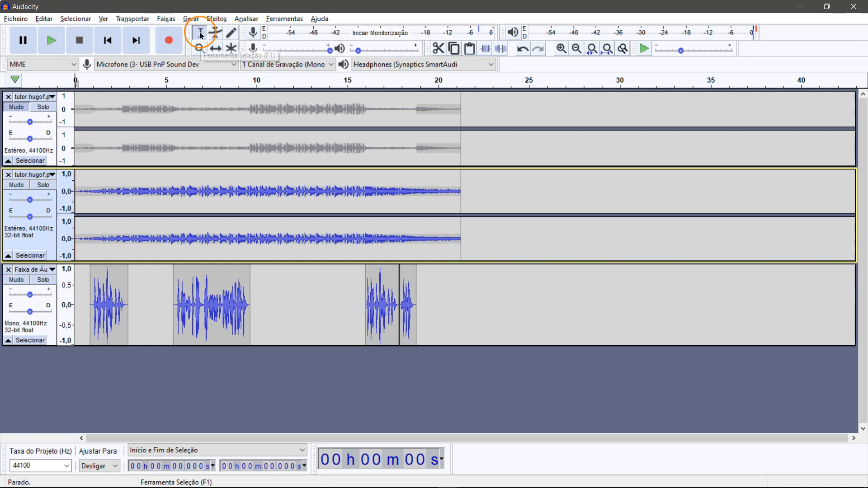
{"action": "double_click", "coordinate": [292, 191]}
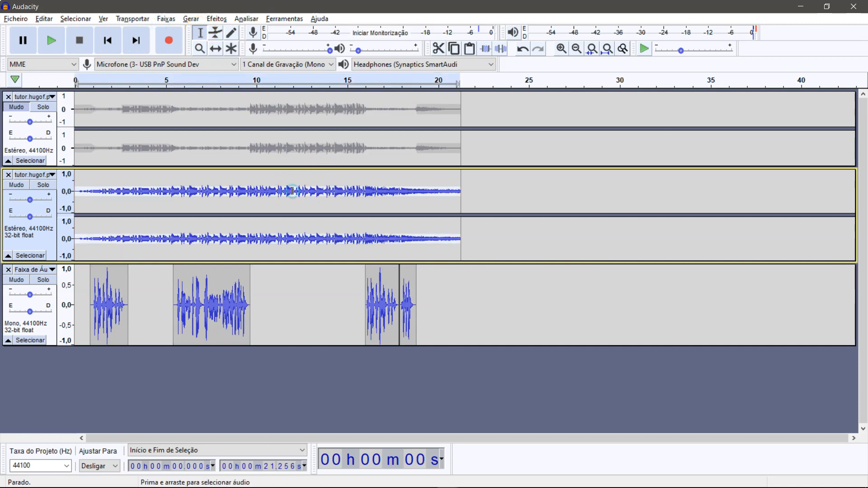
{"action": "left_click", "coordinate": [217, 19]}
{"action": "left_click", "coordinate": [268, 106]}
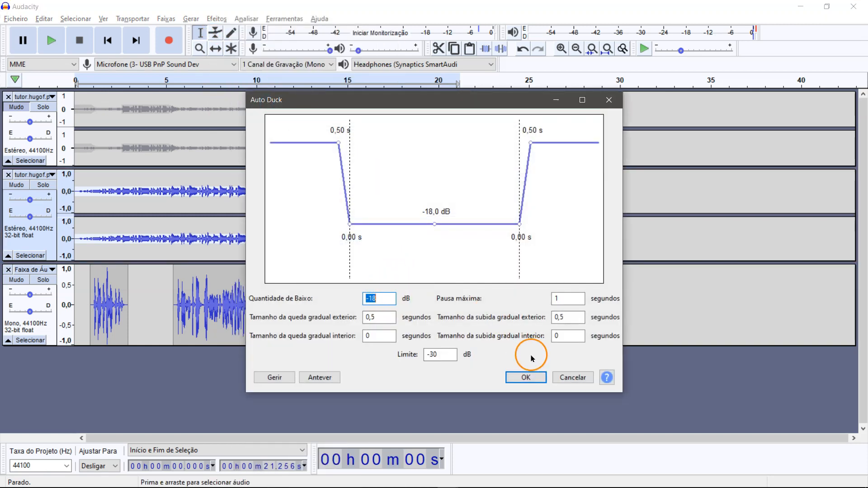
{"action": "left_click", "coordinate": [527, 378]}
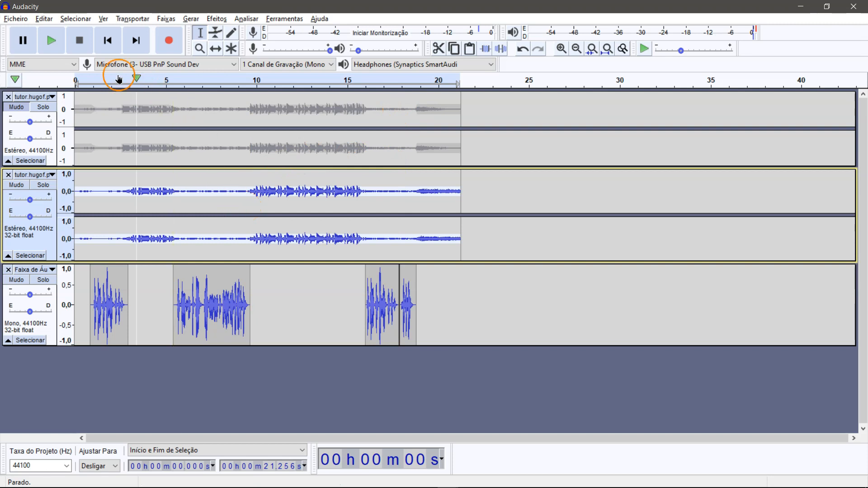
Step: Play the ducked mix from the start and fit the project to the window width
{"action": "left_click", "coordinate": [108, 40]}
{"action": "left_click", "coordinate": [53, 42]}
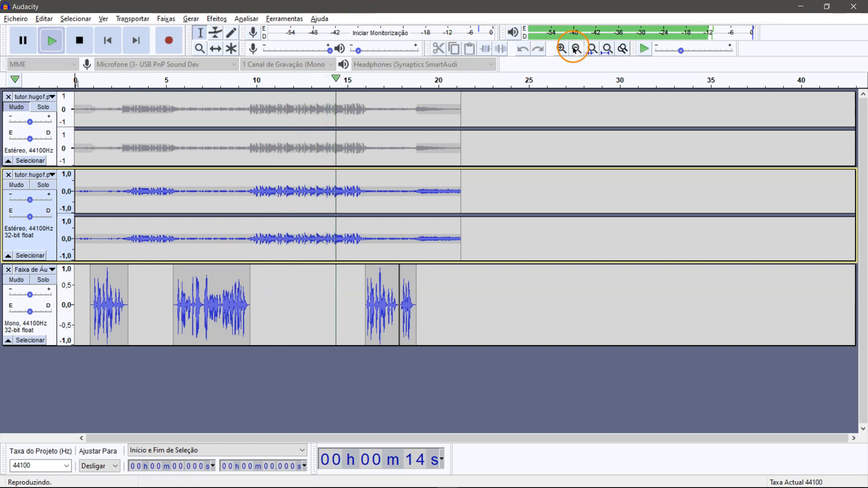
{"action": "left_click", "coordinate": [607, 50]}
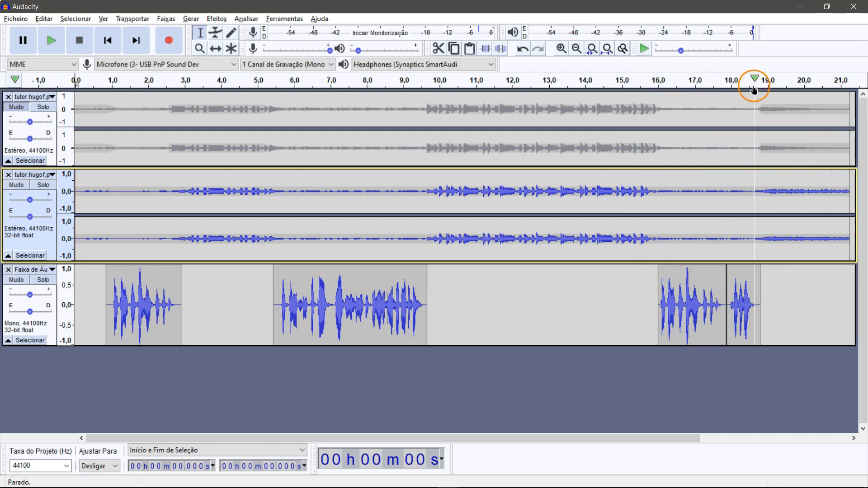
Step: Apply a Fade Out to the second music track from about 18.8 s to its end, and play the ending from about 17.9 s
{"action": "left_click_drag", "start_coordinate": [762, 238], "coordinate": [846, 240]}
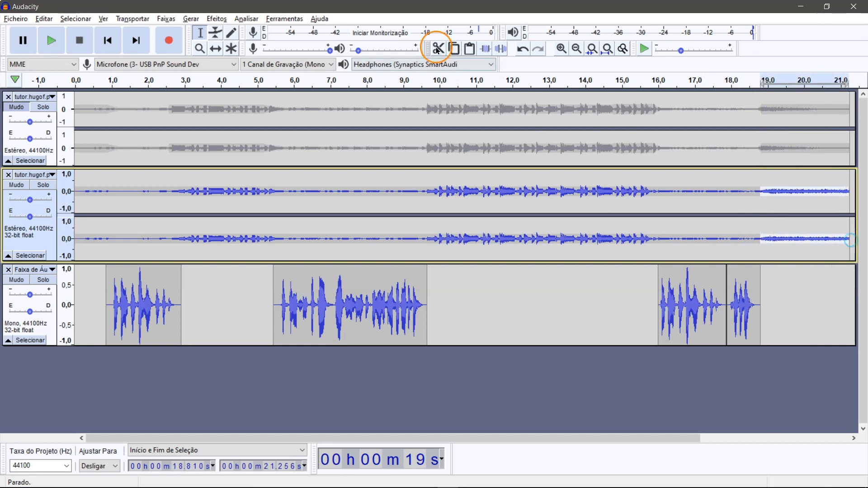
{"action": "left_click", "coordinate": [227, 19]}
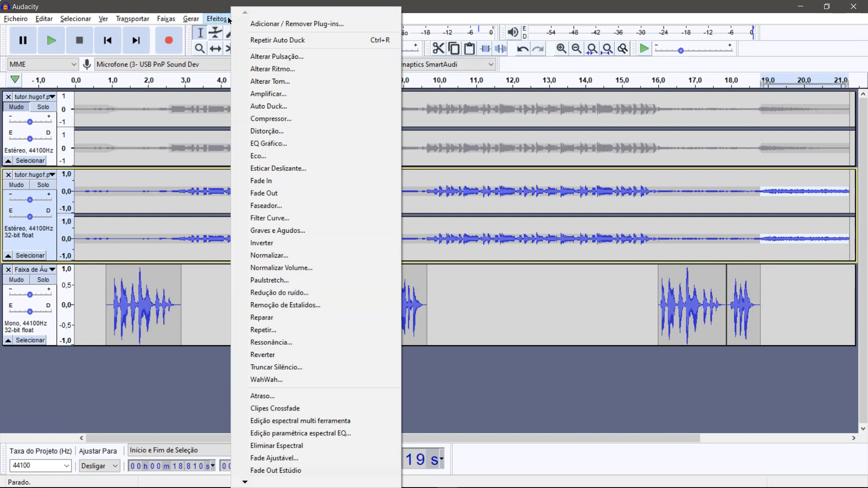
{"action": "left_click", "coordinate": [262, 193]}
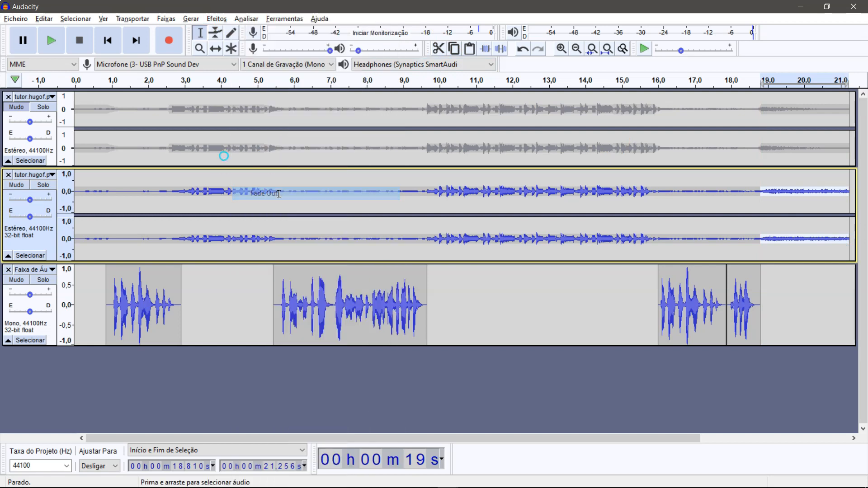
{"action": "left_click", "coordinate": [713, 248]}
{"action": "key", "text": "space"}
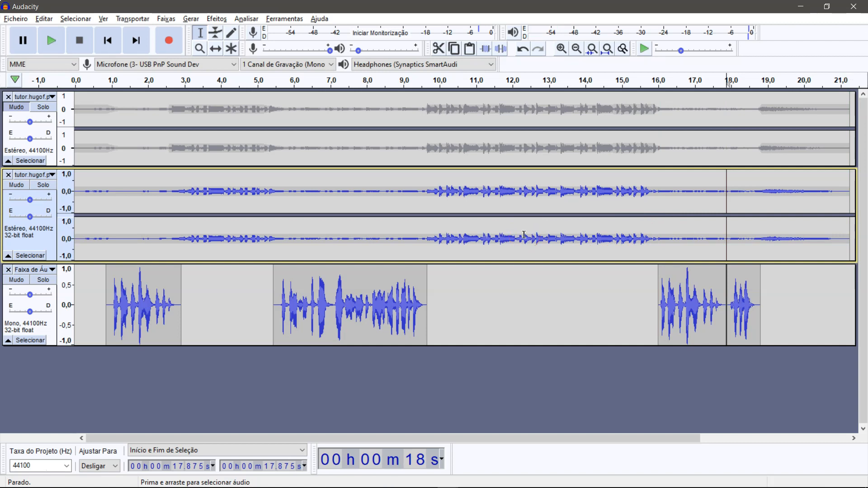
Step: Save the project under the new name podcast2.aup3 in the audacity folder
{"action": "left_click", "coordinate": [16, 19]}
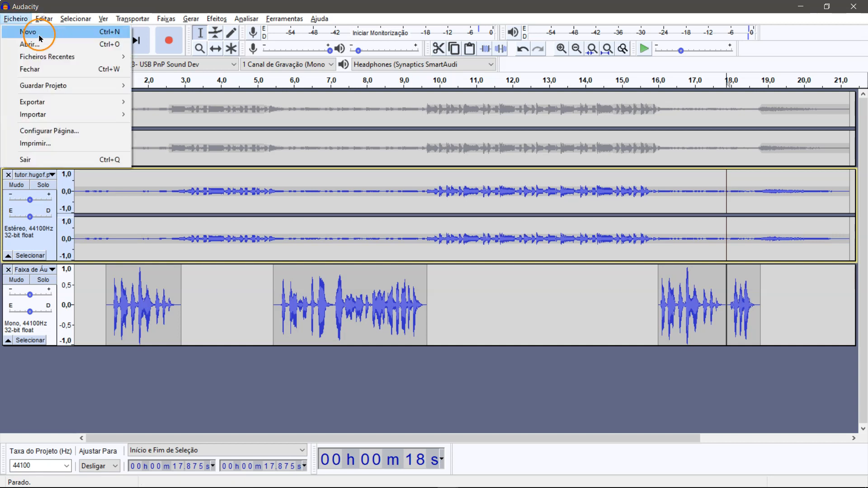
{"action": "mouse_move", "coordinate": [58, 85]}
{"action": "left_click", "coordinate": [173, 85]}
{"action": "left_click", "coordinate": [477, 278]}
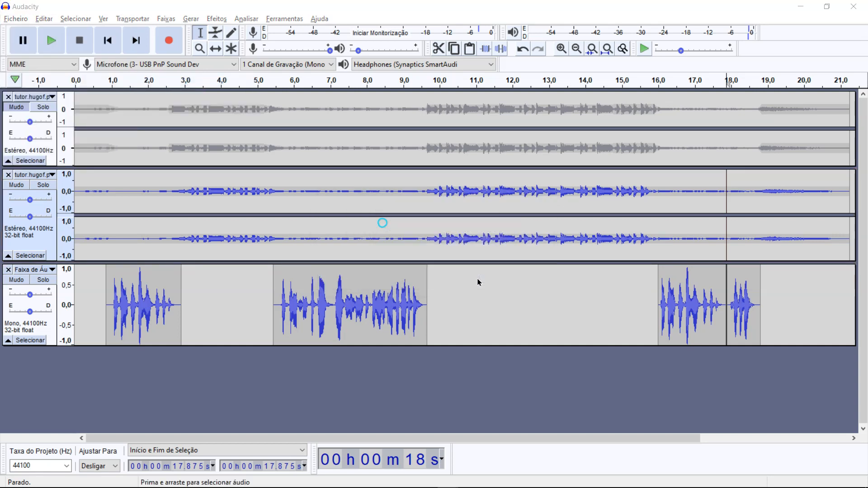
{"action": "left_click", "coordinate": [113, 81]}
{"action": "double_click", "coordinate": [138, 362]}
{"action": "left_click", "coordinate": [140, 362]}
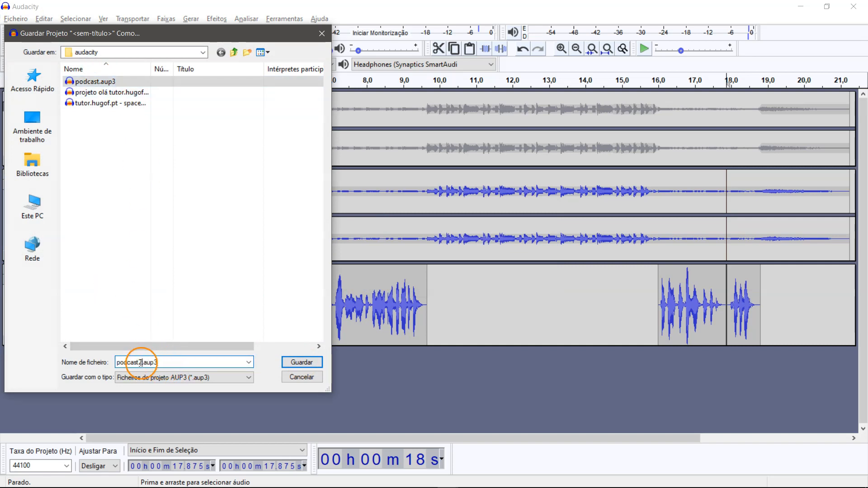
{"action": "type", "text": "2"}
{"action": "left_click", "coordinate": [296, 362]}
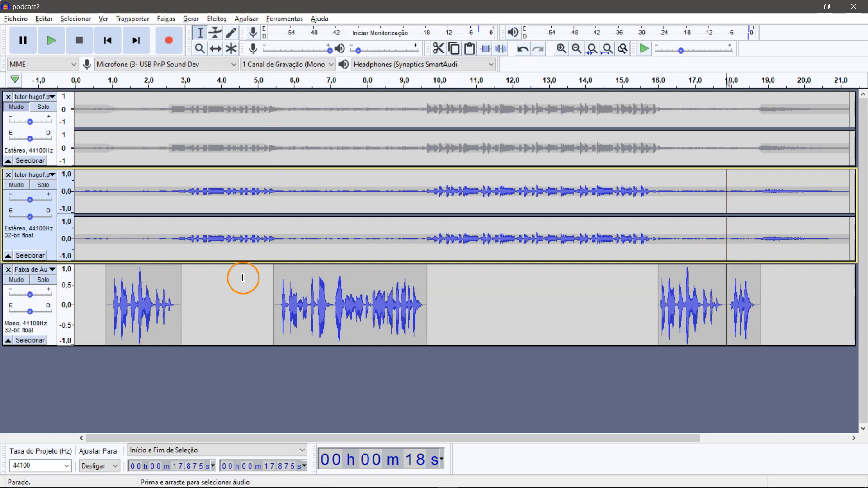
Step: Export the project as podcast2.mp3, reviewing the quality presets and accepting the mixdown to a stereo file
{"action": "left_click", "coordinate": [20, 19]}
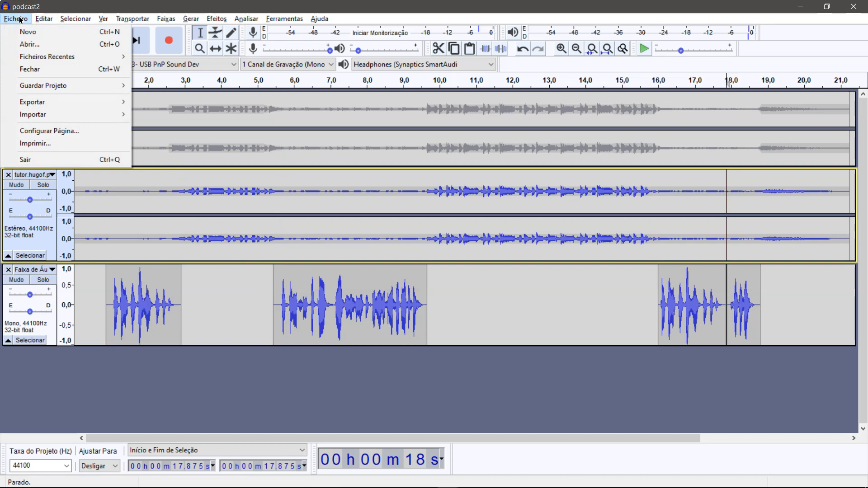
{"action": "mouse_move", "coordinate": [73, 102]}
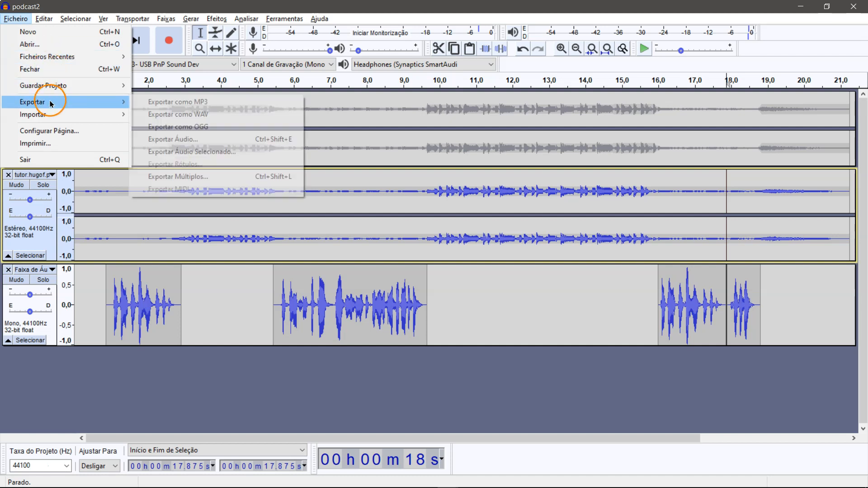
{"action": "left_click", "coordinate": [214, 105]}
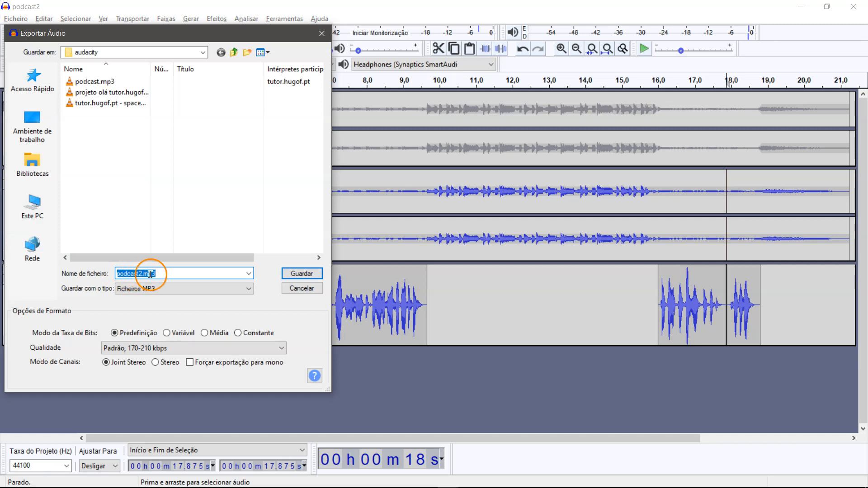
{"action": "left_click", "coordinate": [134, 349]}
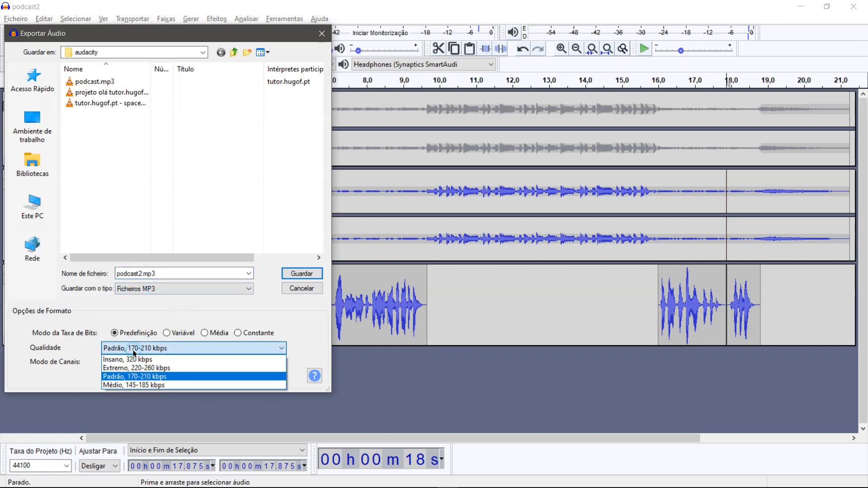
{"action": "left_click", "coordinate": [142, 386]}
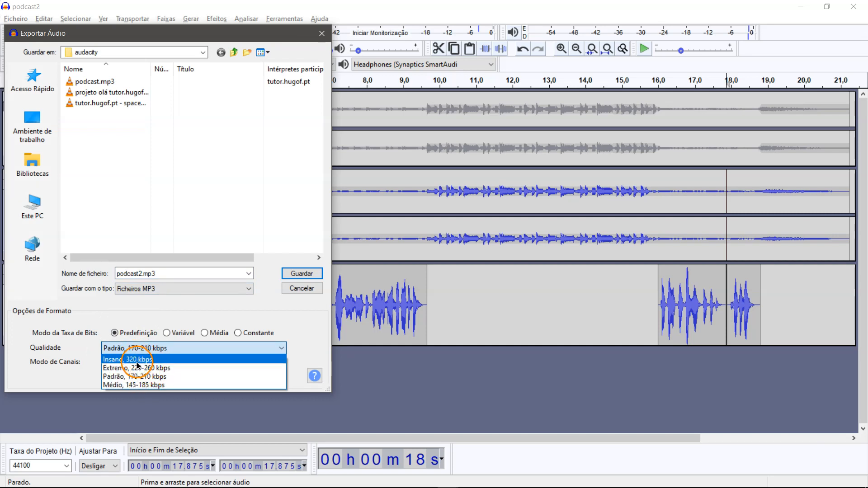
{"action": "left_click", "coordinate": [189, 315]}
{"action": "left_click", "coordinate": [292, 273]}
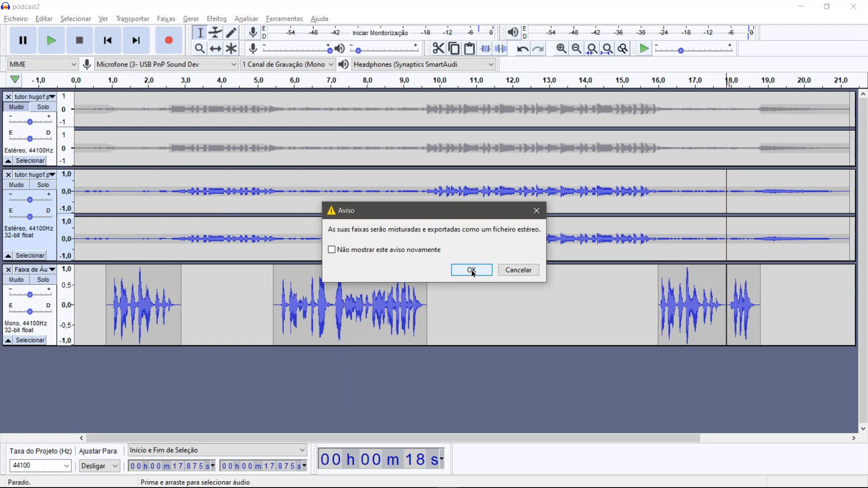
{"action": "left_click", "coordinate": [471, 270]}
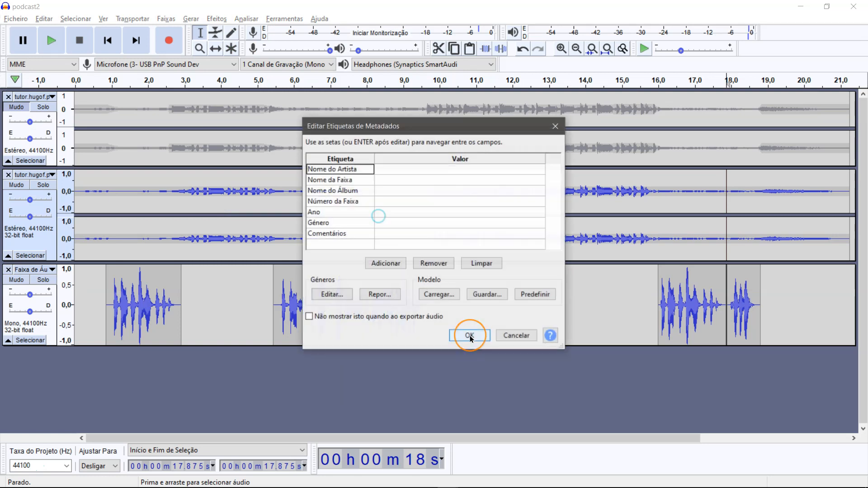
Step: Set the metadata artist name to tutor.hugof.pt and the track name to Gingle, and finish the MP3 export
{"action": "left_click", "coordinate": [464, 170]}
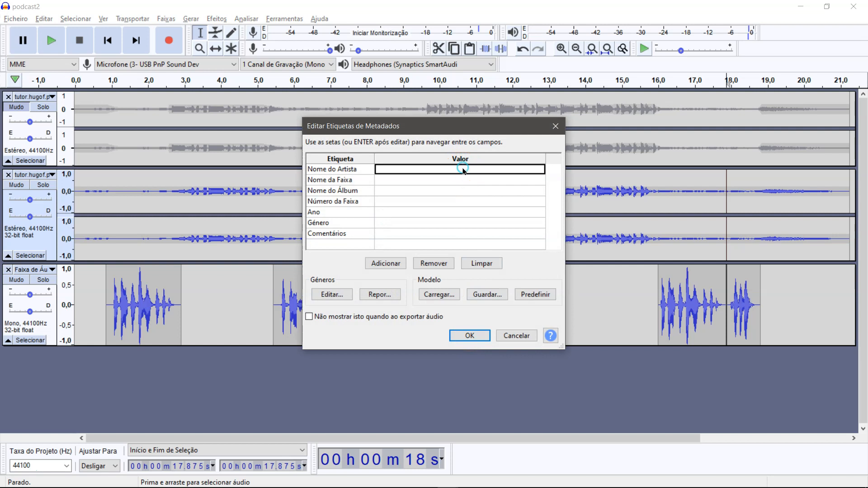
{"action": "type", "text": "tutor.hugof.pt"}
{"action": "key", "text": "Tab"}
{"action": "key", "text": "Tab"}
{"action": "type", "text": "..."}
{"action": "key", "text": "Tab"}
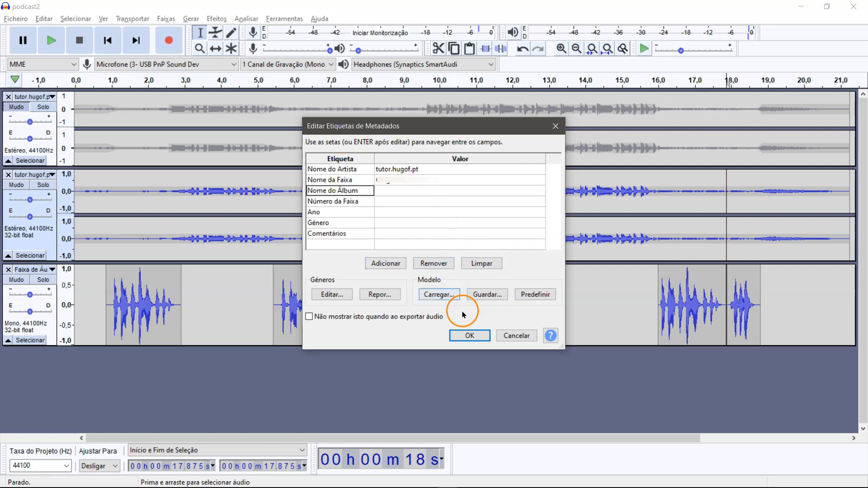
{"action": "left_click", "coordinate": [466, 336]}
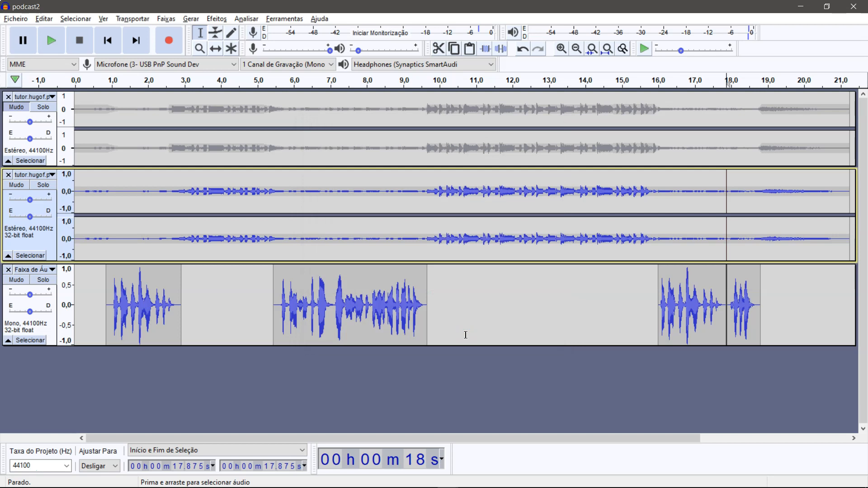
Step: Switch to the audacity folder in the file manager and play the exported podcast2.mp3 in VLC
{"action": "key", "text": "alt+Tab"}
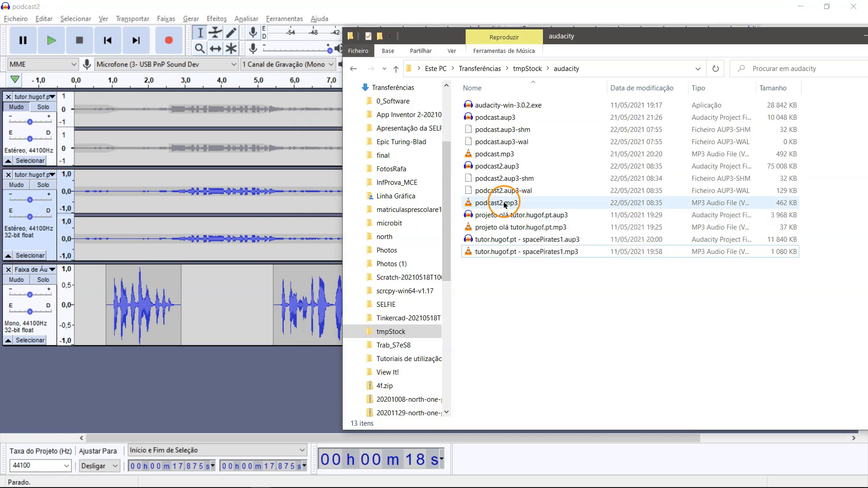
{"action": "double_click", "coordinate": [506, 205]}
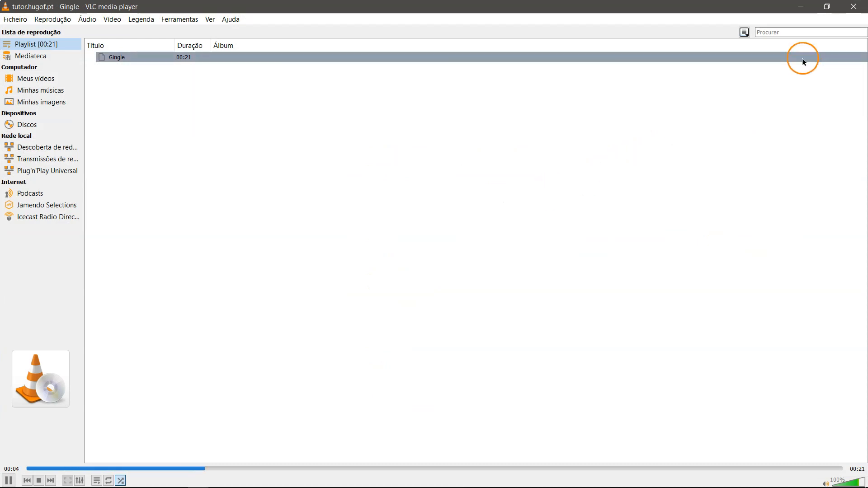
Step: Close VLC and switch back to the podcast2 project in Audacity
{"action": "left_click", "coordinate": [854, 6]}
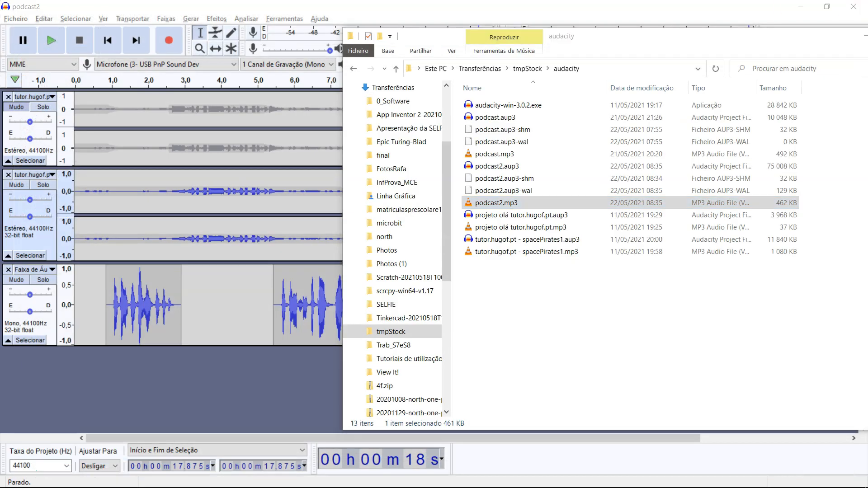
{"action": "left_click", "coordinate": [385, 10]}
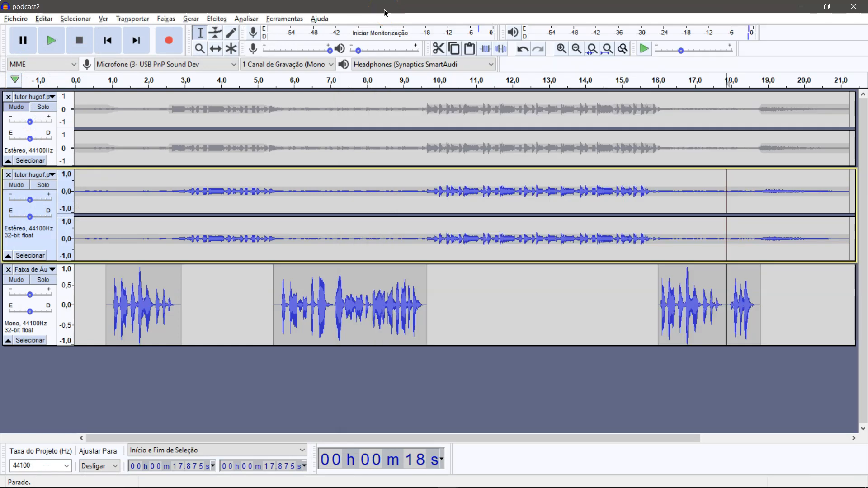
{"action": "left_click", "coordinate": [287, 213]}
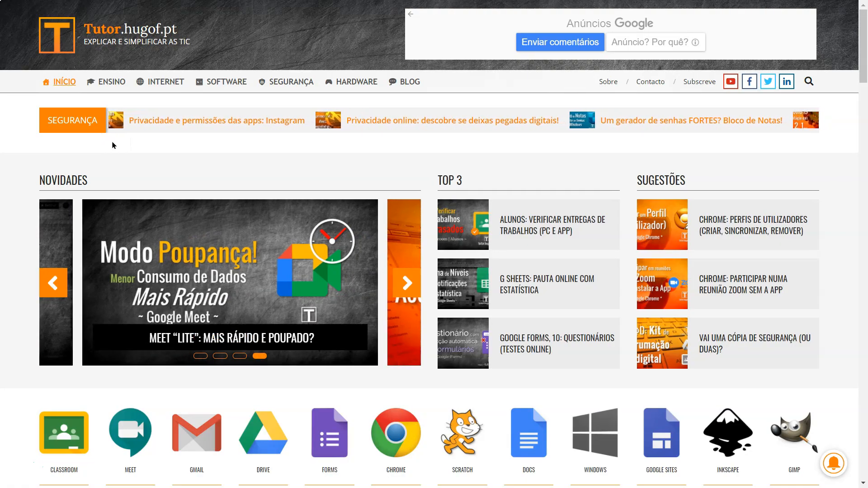
Step: Look through the Ensino, Internet, Software, Segurança and Hardware categories on the Tutor.hugof.pt website
{"action": "left_click", "coordinate": [110, 104]}
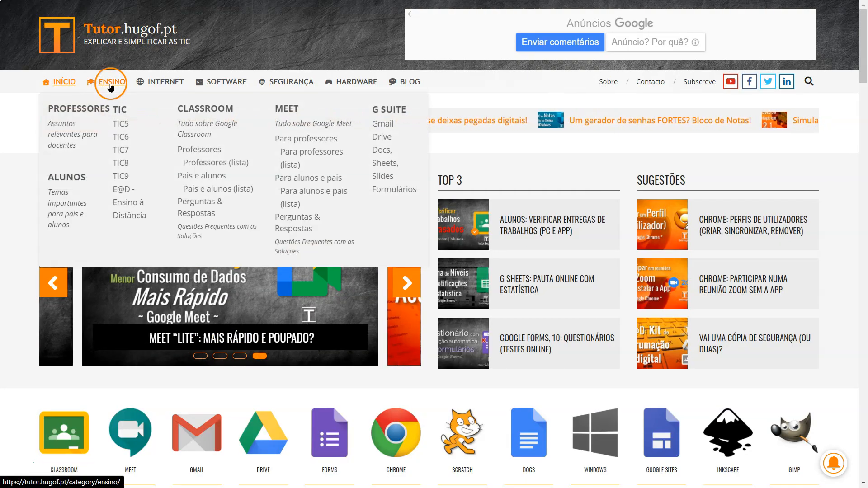
{"action": "mouse_move", "coordinate": [155, 86]}
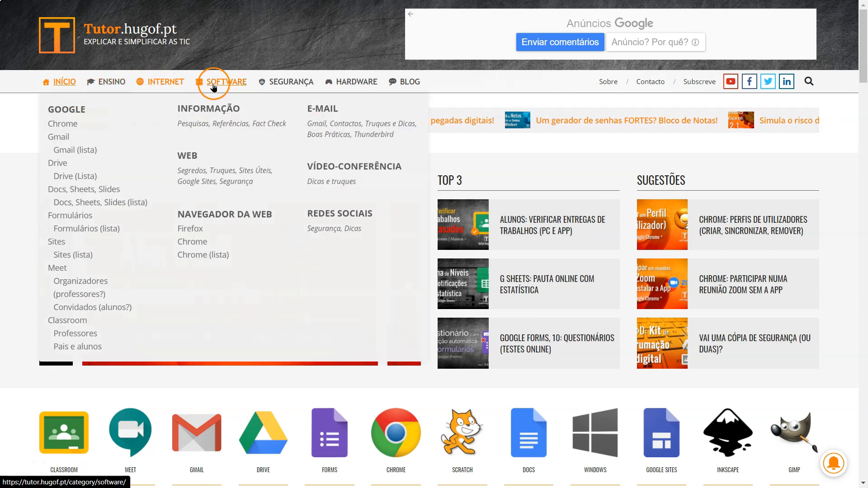
{"action": "mouse_move", "coordinate": [303, 87]}
{"action": "mouse_move", "coordinate": [340, 88]}
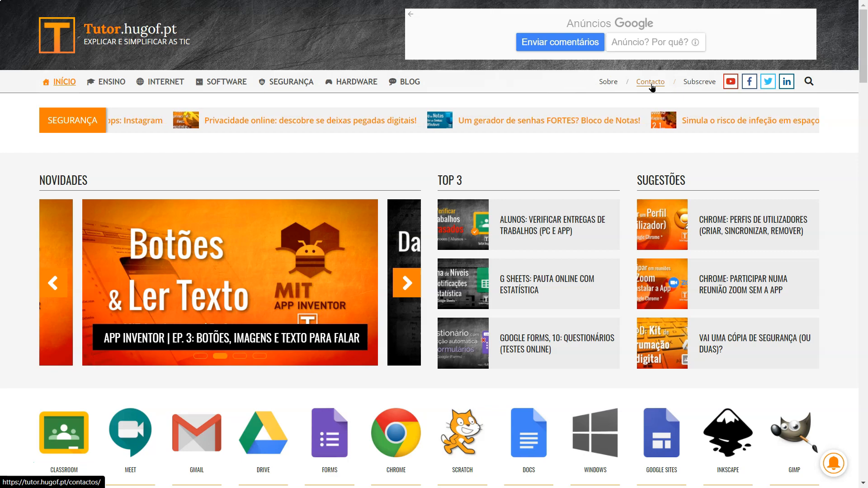
Step: Go to the YouTube channel linked from the Tutor.hugof.pt website and view its videos and playlists
{"action": "left_click", "coordinate": [732, 85]}
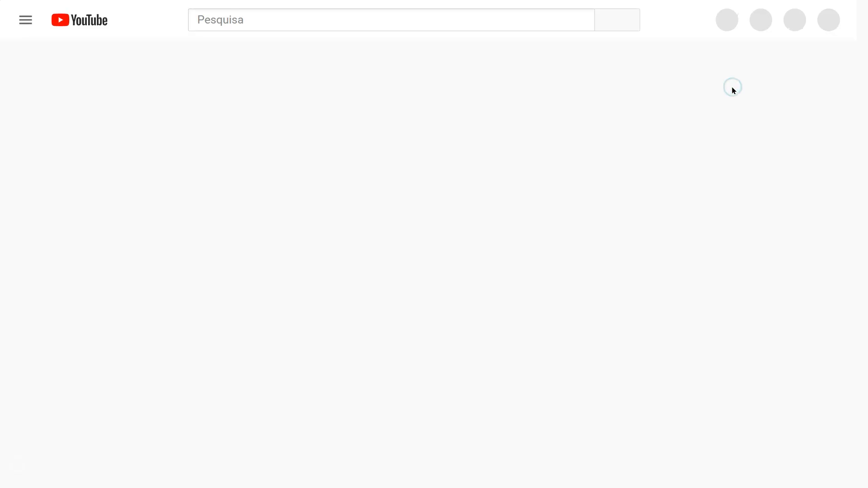
{"action": "left_click", "coordinate": [727, 218]}
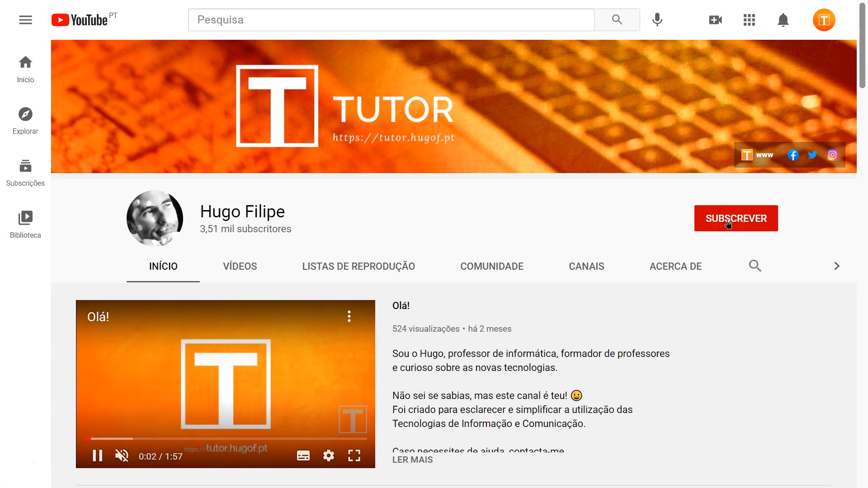
{"action": "left_click", "coordinate": [247, 269]}
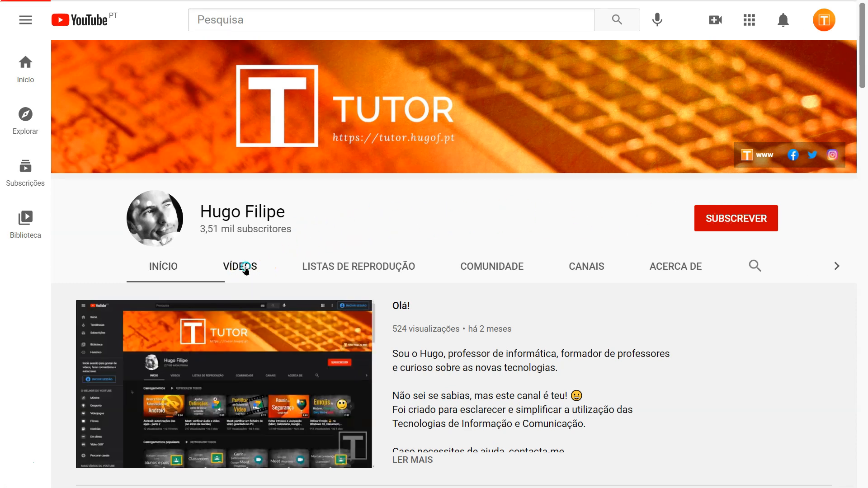
{"action": "left_click", "coordinate": [334, 266]}
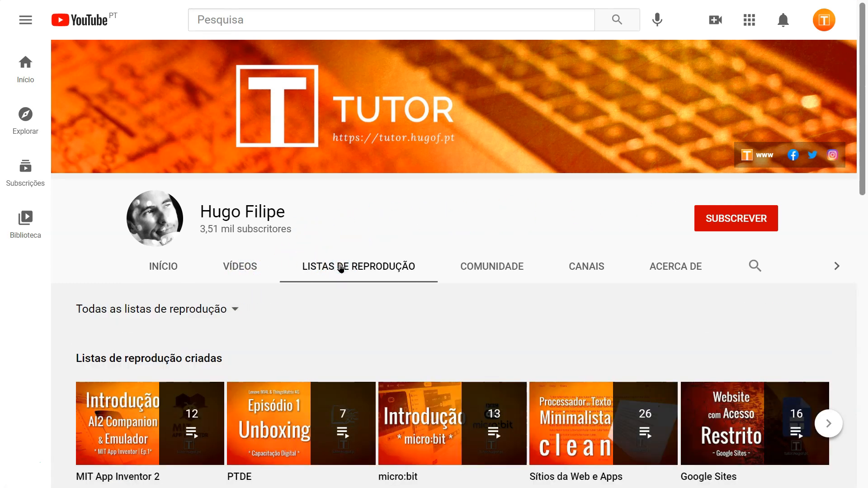